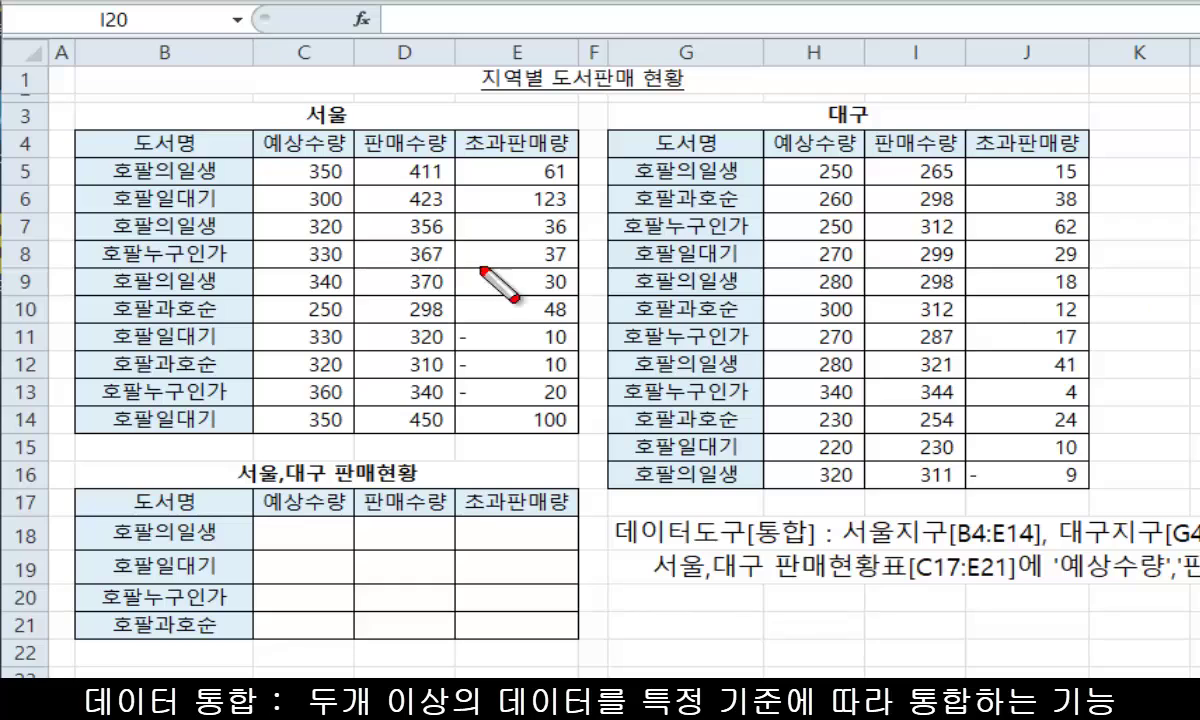
mouse_move(80, 130)
left_mouse_down()
mouse_move(308, 300)
mouse_move(562, 420)
mouse_move(573, 437)
left_mouse_up()
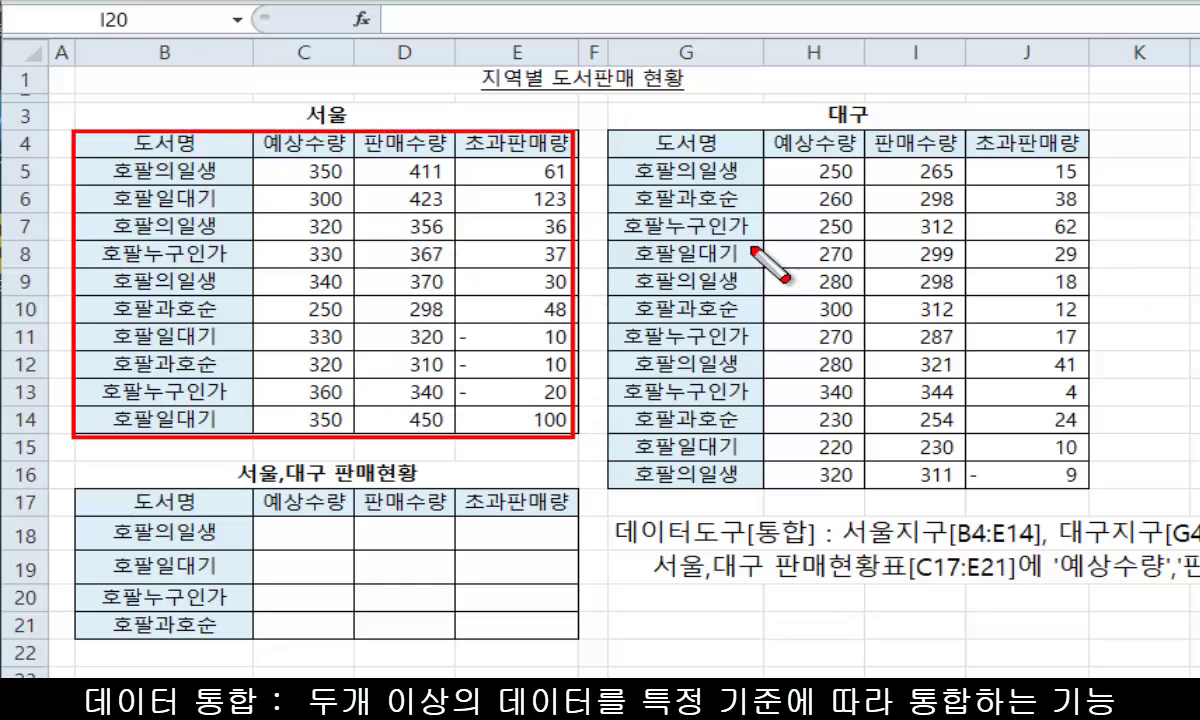
mouse_move(608, 131)
left_mouse_down()
mouse_move(986, 446)
mouse_move(1089, 495)
left_mouse_up()
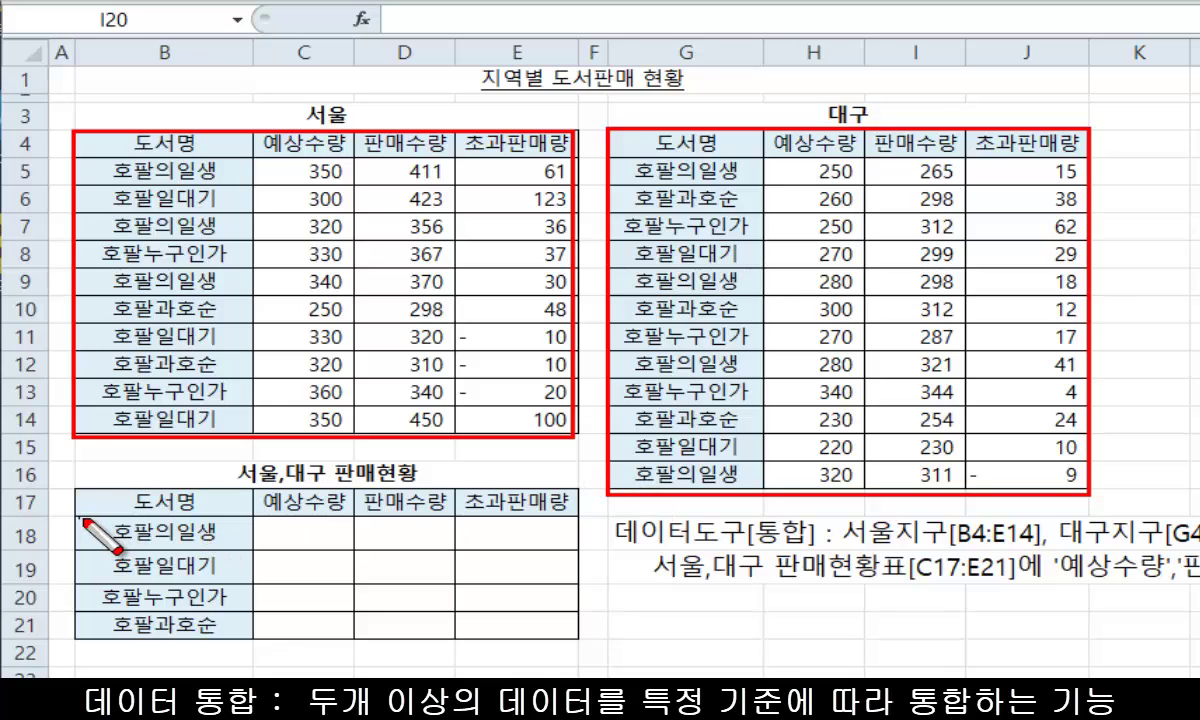
mouse_move(79, 519)
left_mouse_down()
mouse_move(204, 567)
mouse_move(249, 643)
left_mouse_up()
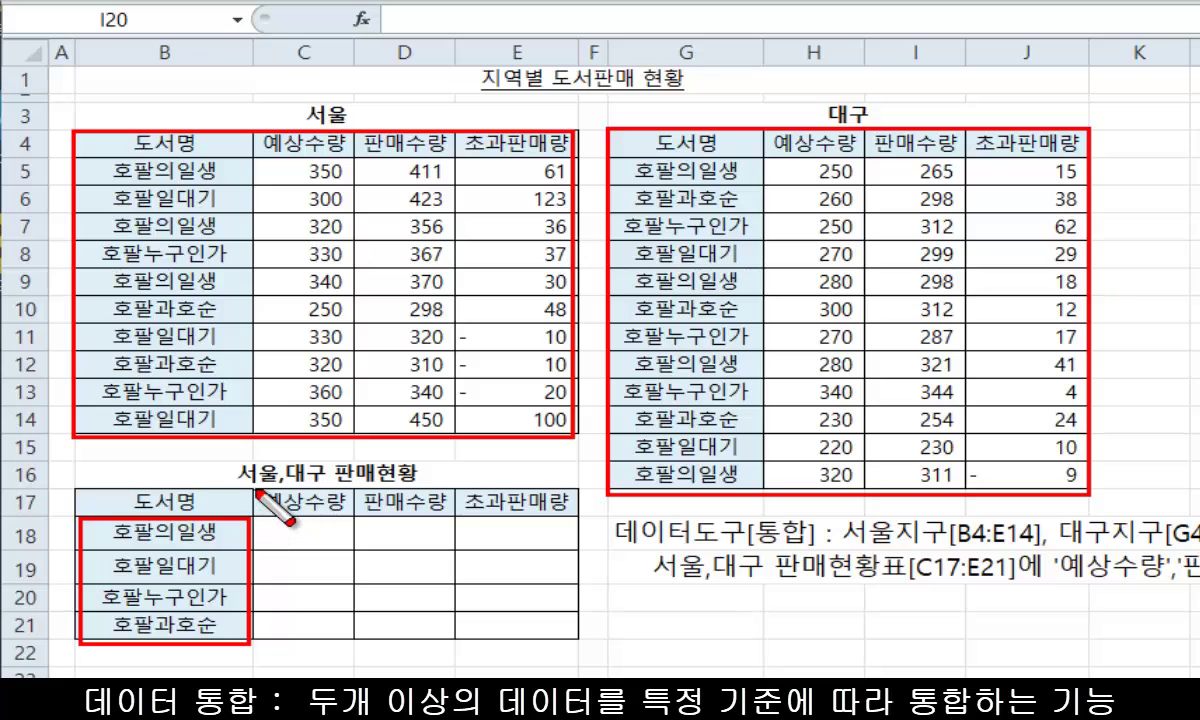
mouse_move(258, 490)
left_mouse_down()
mouse_move(436, 488)
mouse_move(570, 518)
left_mouse_up()
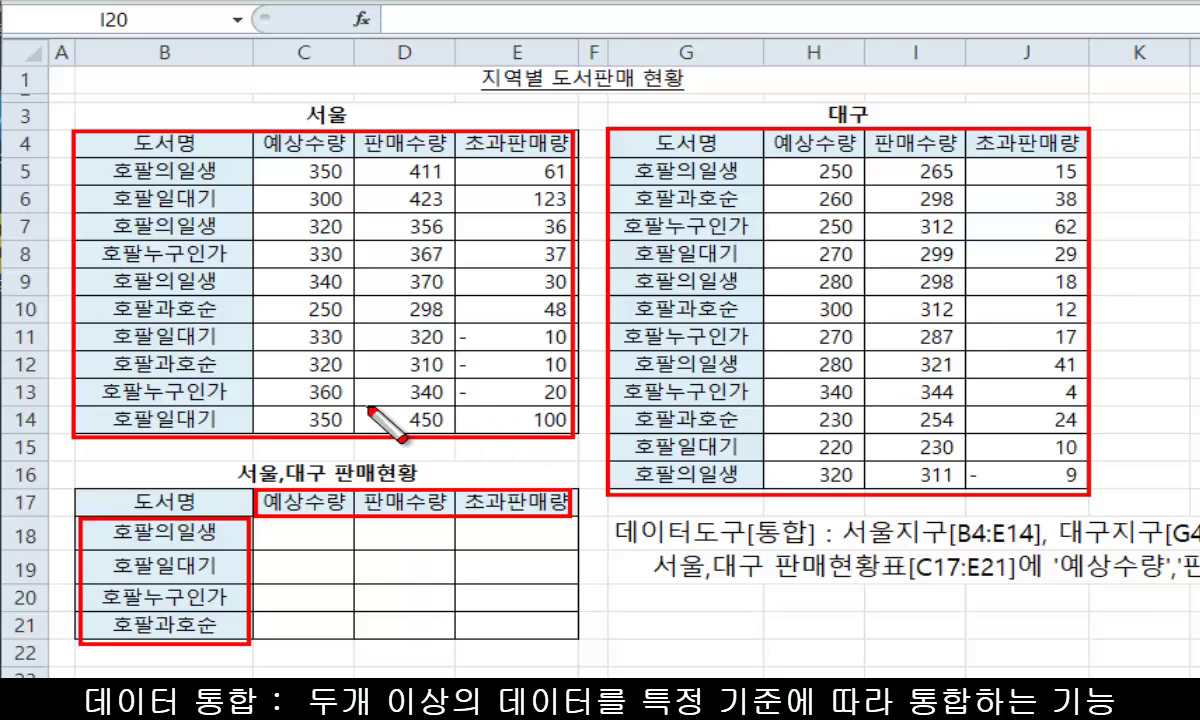
left_click_drag(370, 408, 350, 468)
left_click_drag(760, 483, 585, 533)
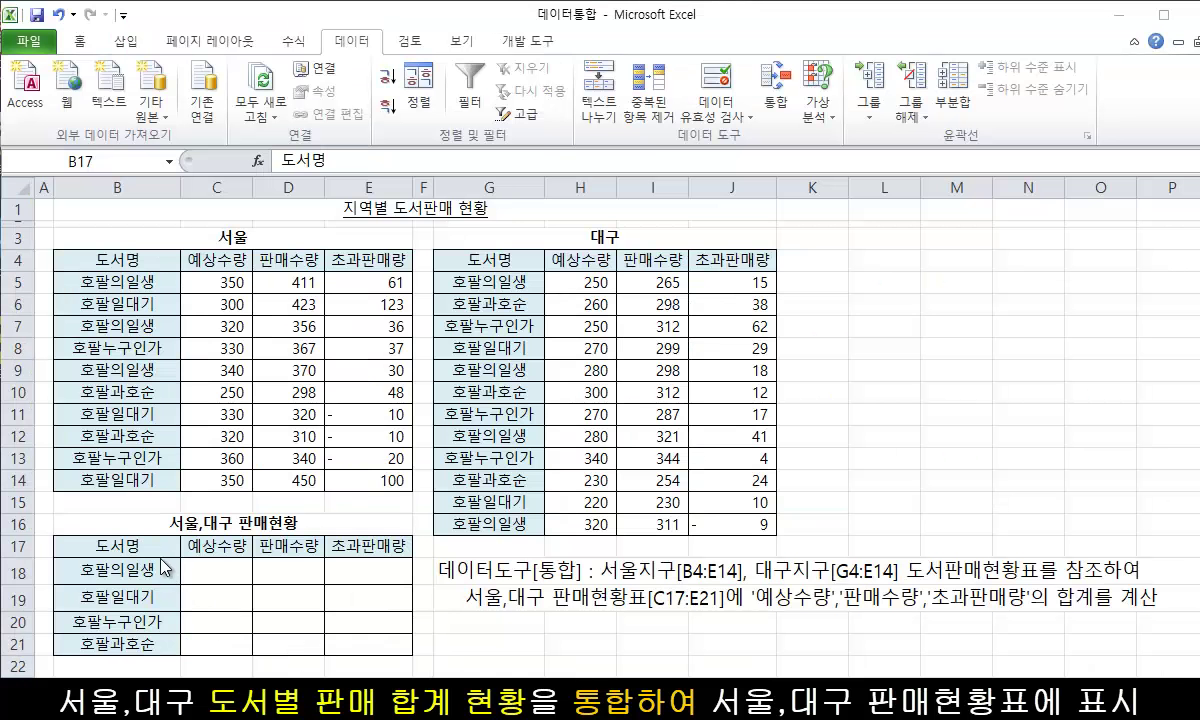
Step: Select the 서울,대구 판매현황 table, range B17:E21, and open the Consolidate (통합) dialog for it
left_click(152, 553)
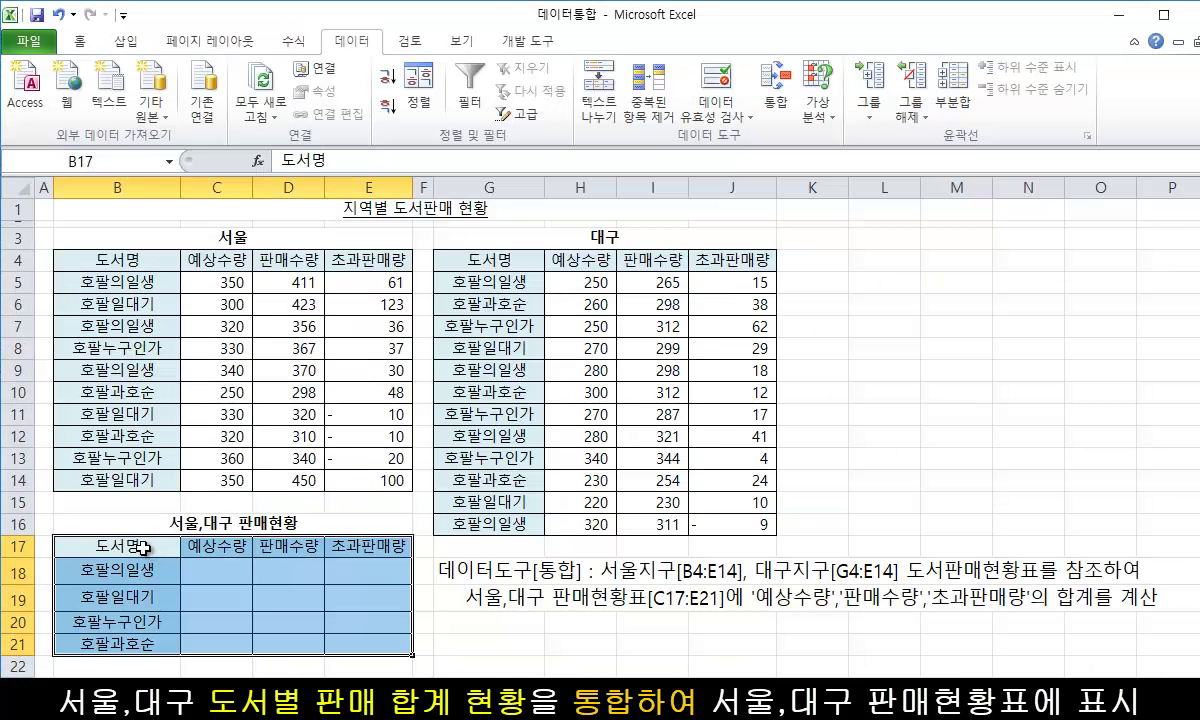
mouse_move(141, 549)
left_mouse_down()
mouse_move(203, 557)
mouse_move(343, 614)
mouse_move(415, 671)
left_mouse_up()
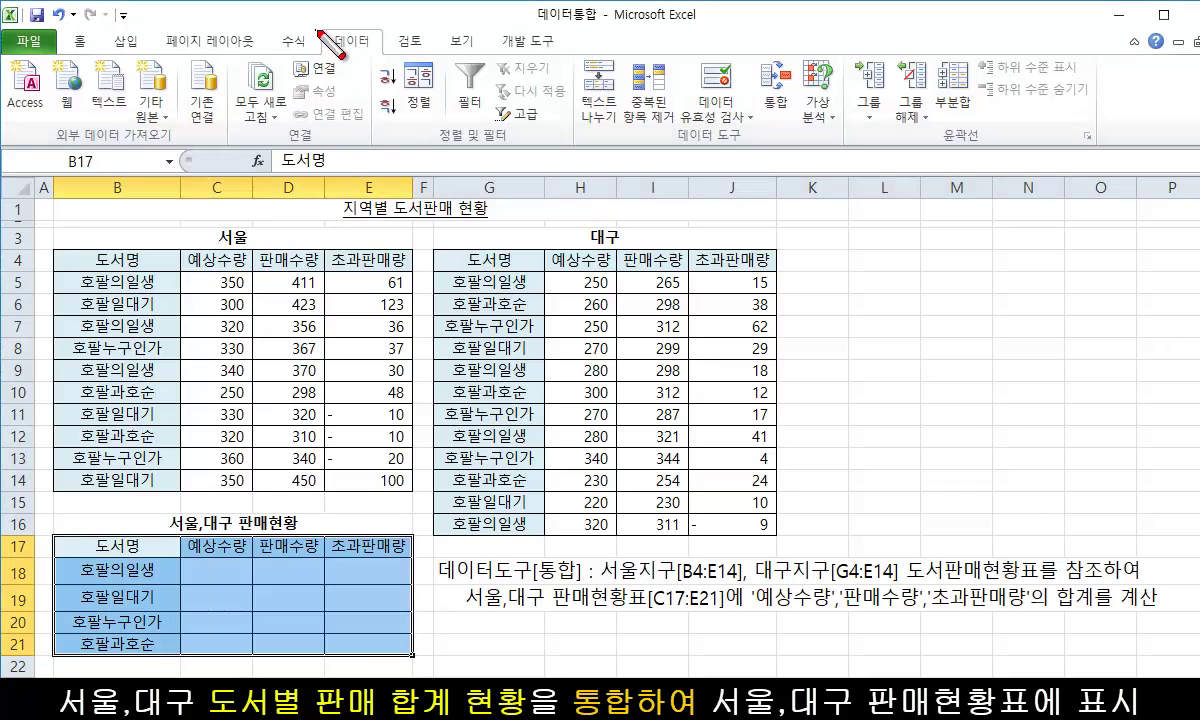
left_click_drag(380, 56, 389, 58)
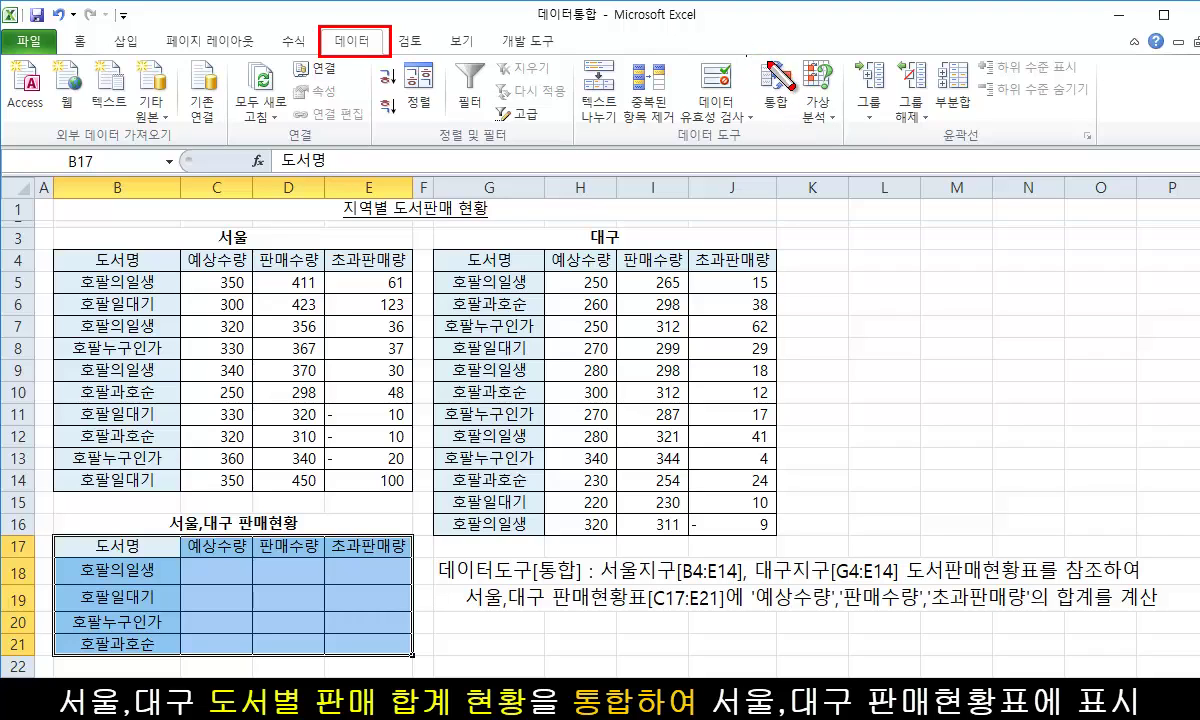
left_click_drag(748, 57, 805, 137)
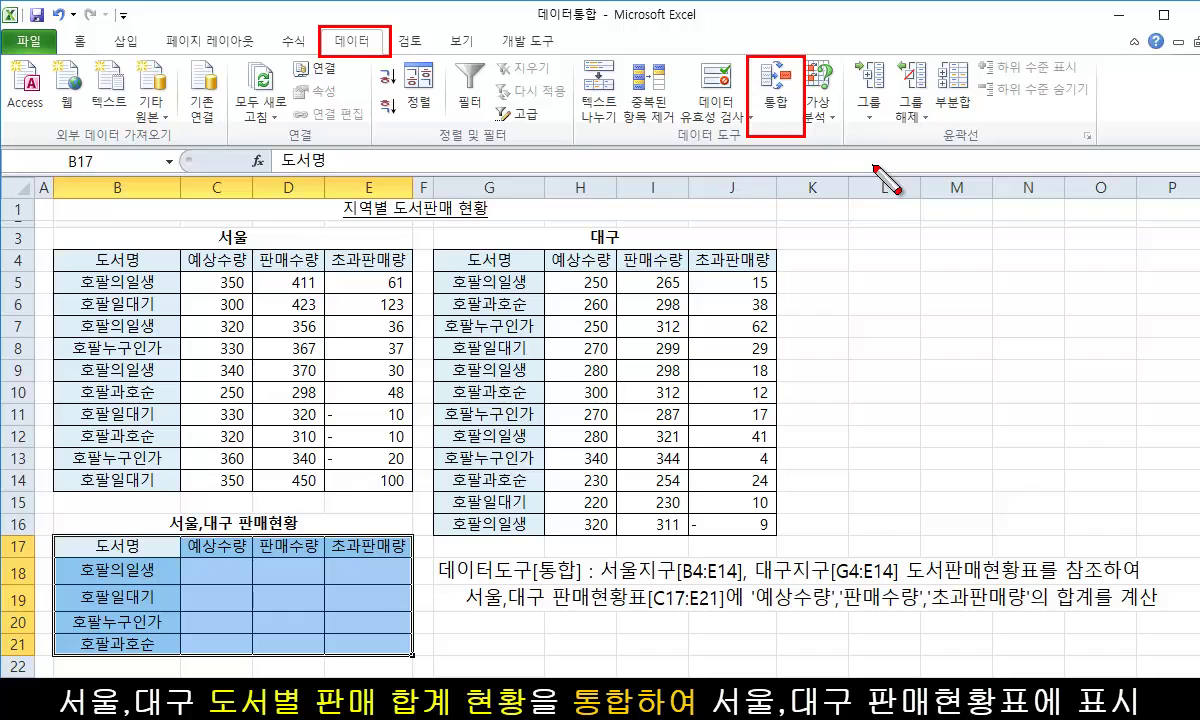
key("Escape")
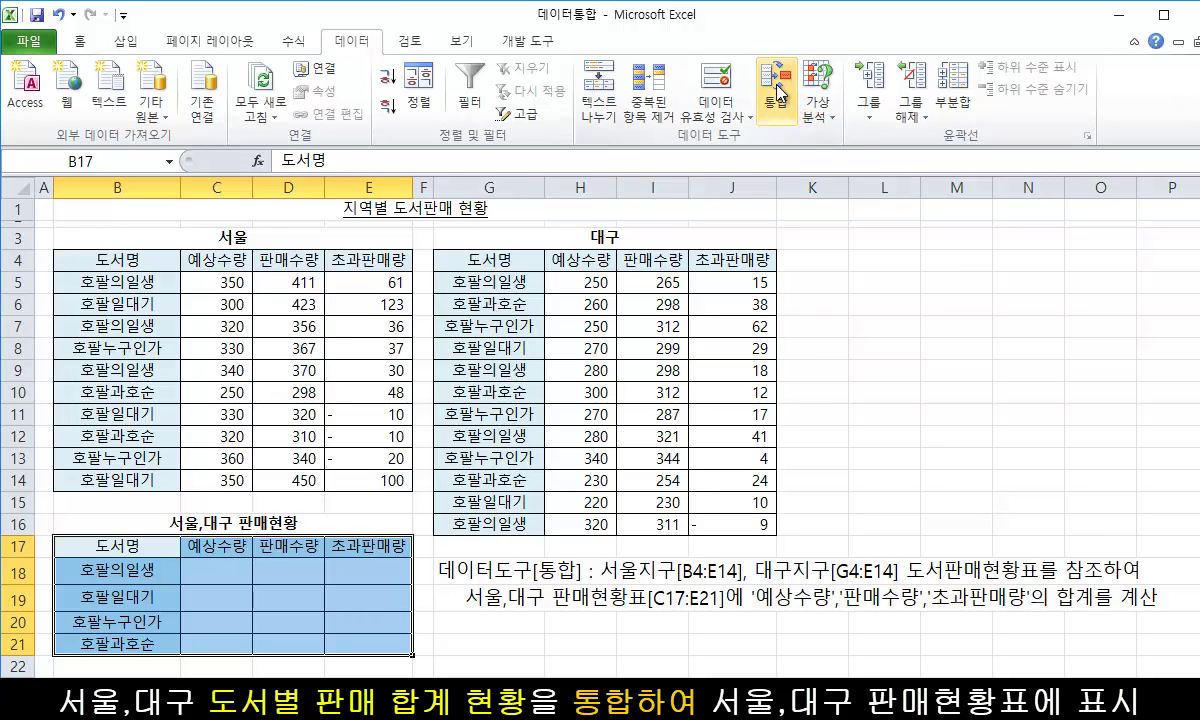
left_click(777, 95)
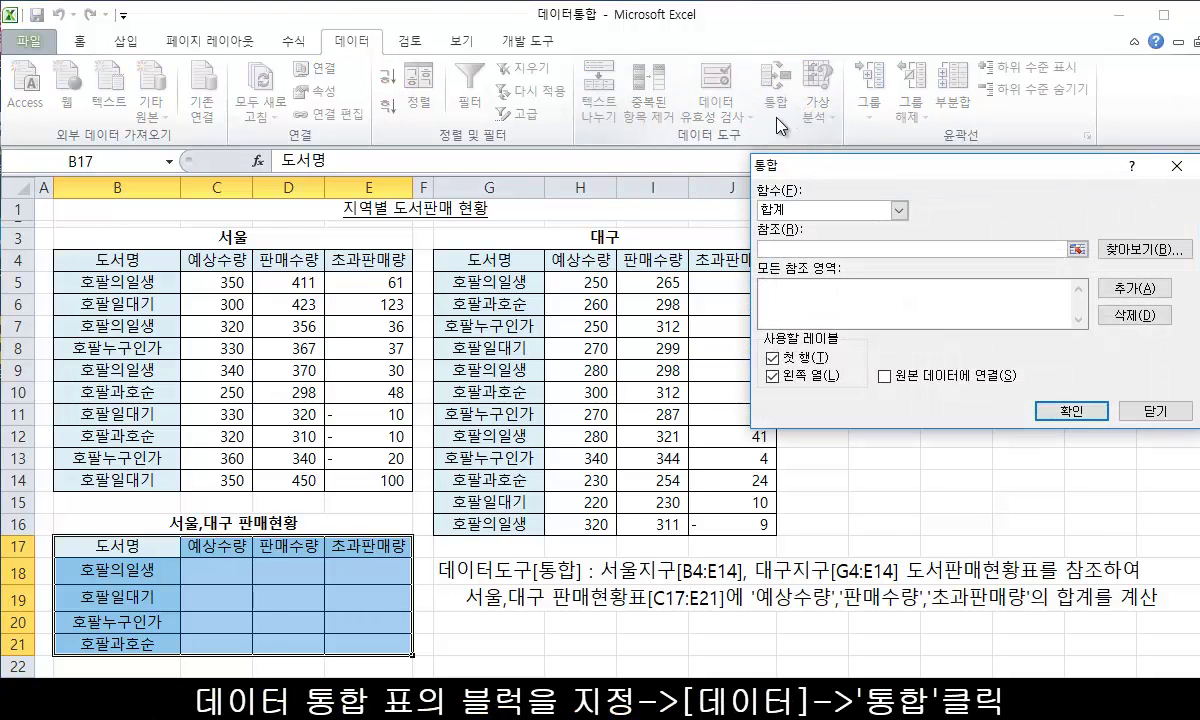
left_click_drag(684, 166, 788, 174)
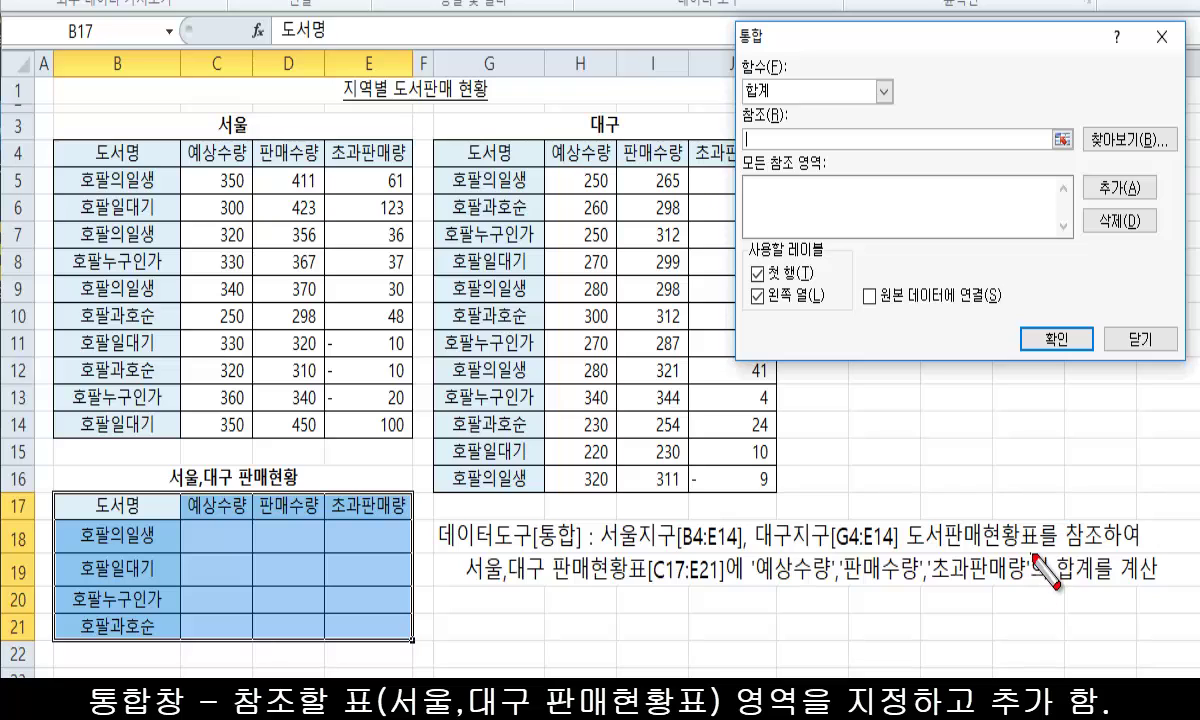
left_click_drag(1031, 554, 1164, 593)
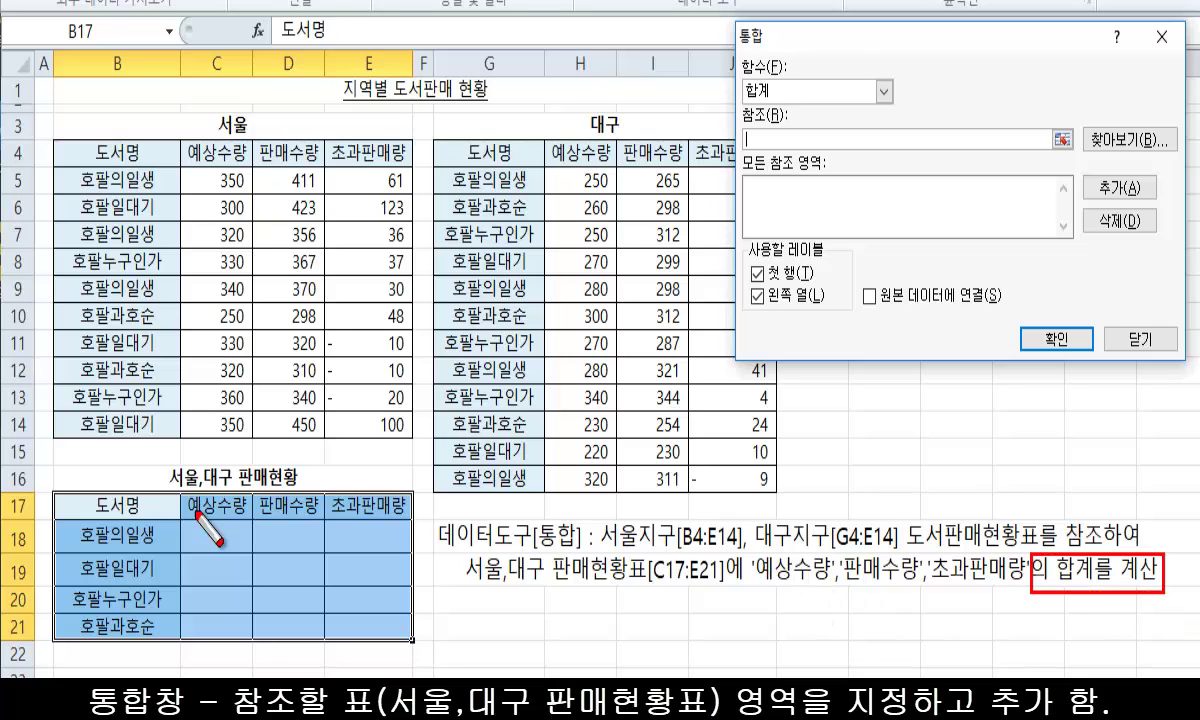
mouse_move(741, 552)
left_mouse_down()
mouse_move(840, 556)
mouse_move(1035, 601)
left_mouse_up()
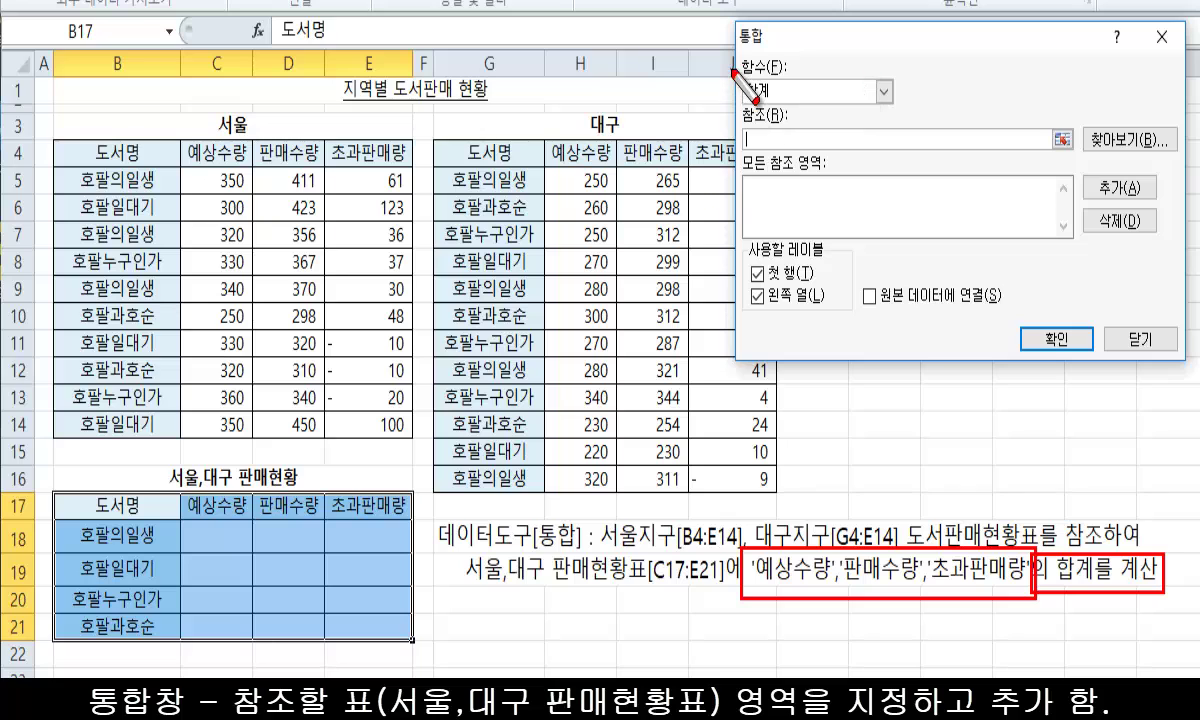
left_click_drag(733, 62, 800, 110)
key("Escape")
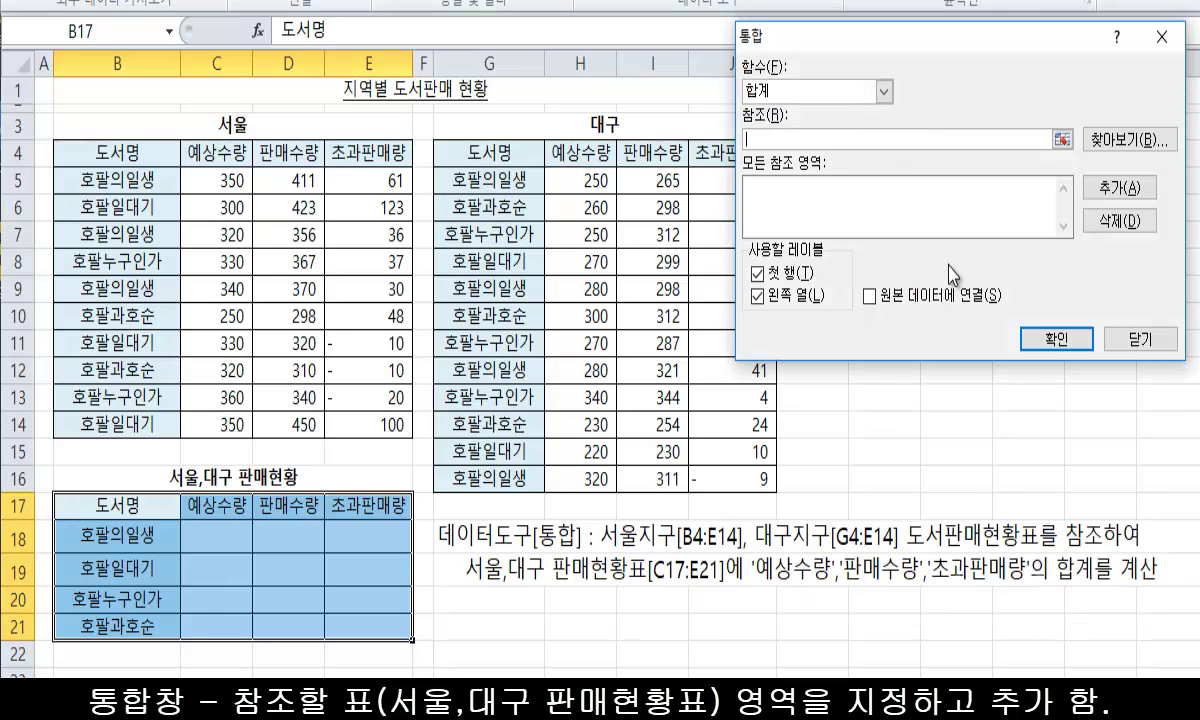
Step: Add the 서울 table B4:E14 and the 대구 table G4:J16 as reference ranges for the consolidation
left_click_drag(905, 58, 934, 26)
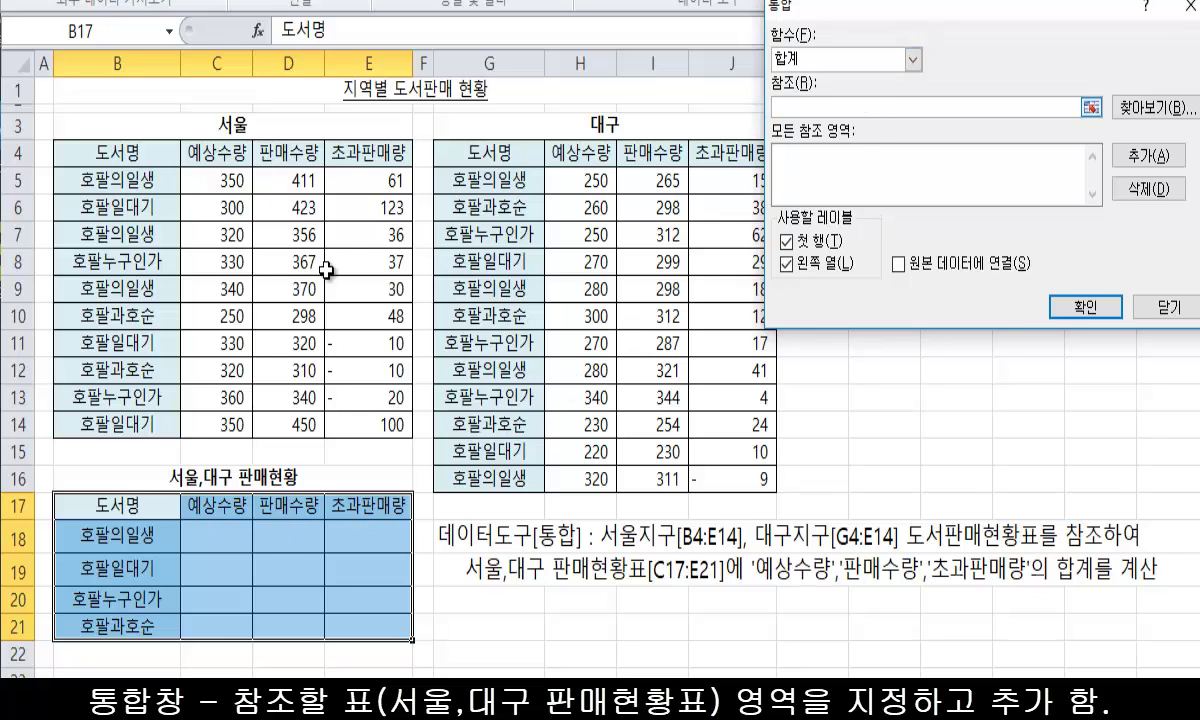
left_click_drag(140, 165, 394, 420)
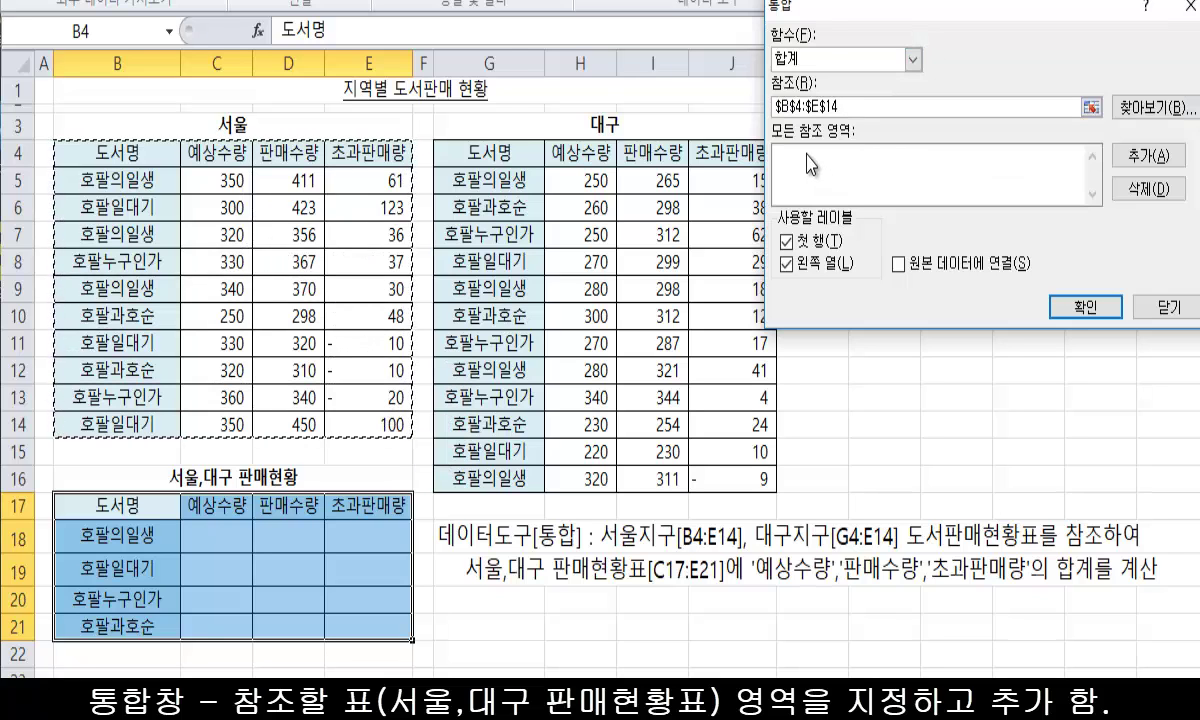
left_click(1125, 156)
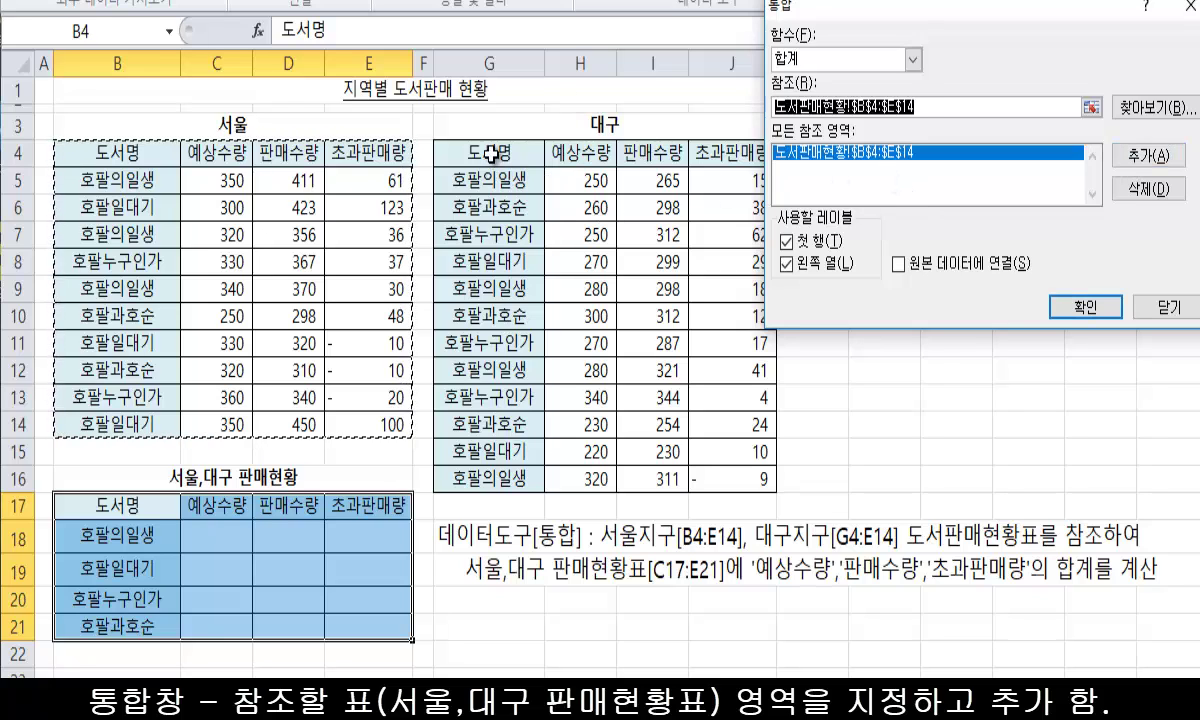
left_click_drag(462, 148, 737, 486)
left_click(1128, 155)
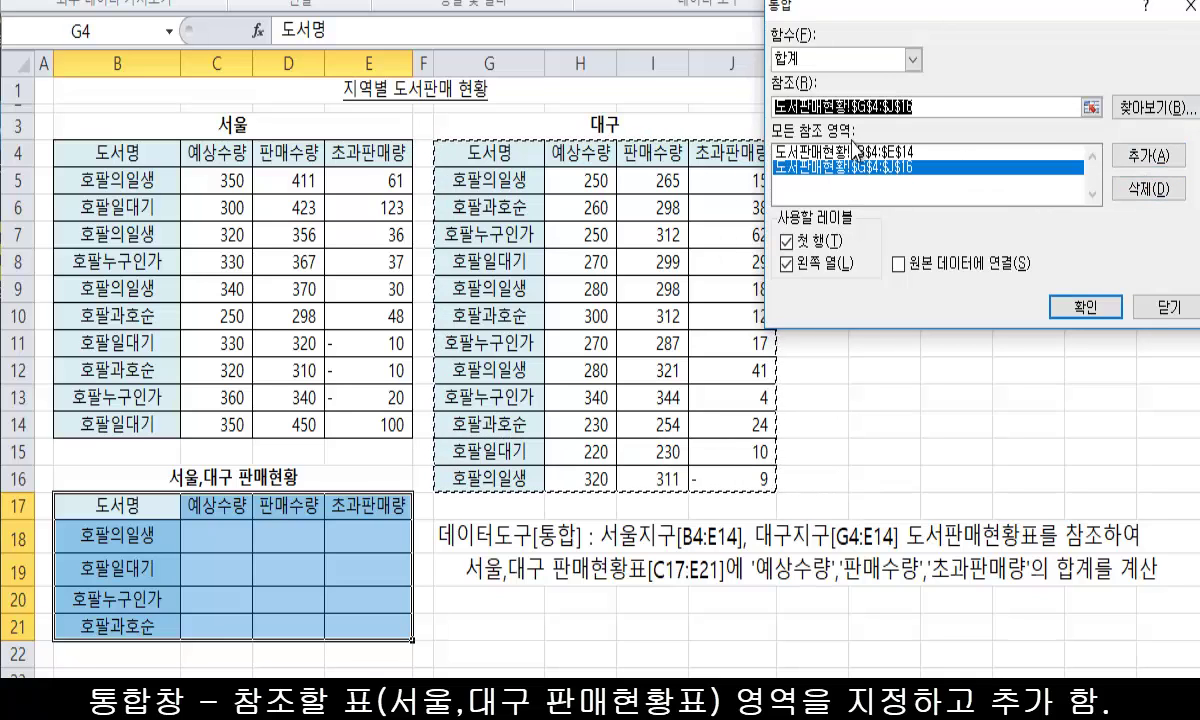
left_click(835, 160)
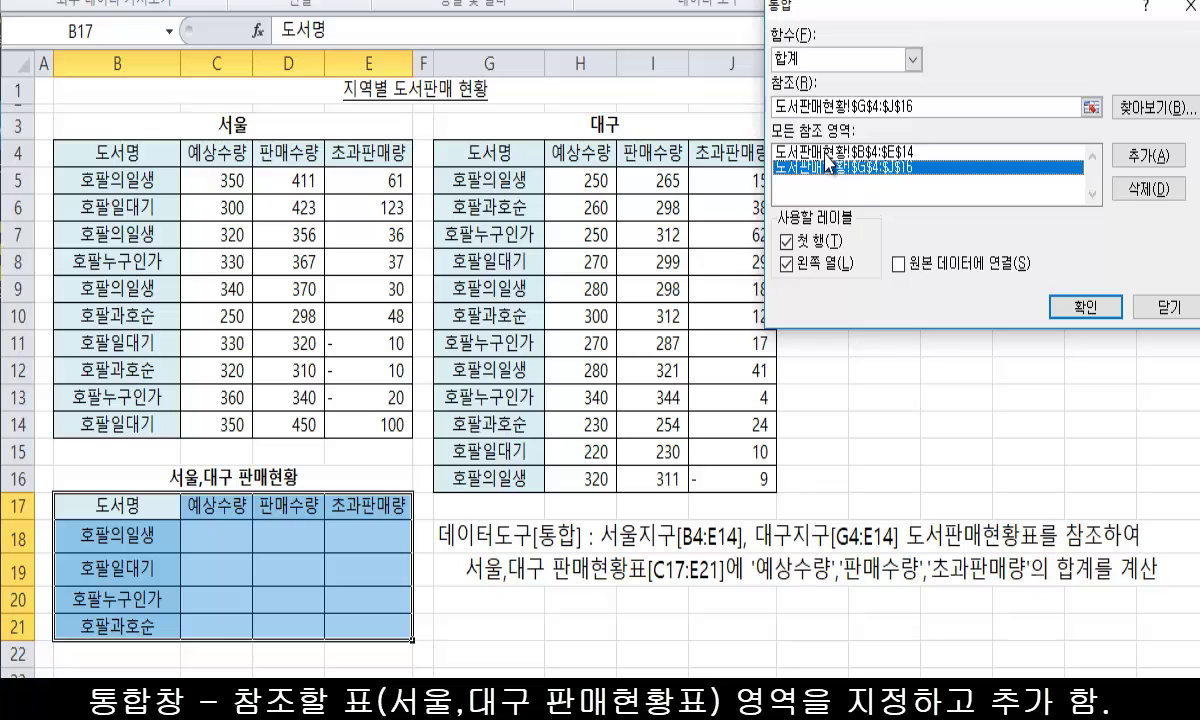
Step: Use both the top row (첫 행) and left column (왼쪽 열) as labels and run the consolidation
left_click(786, 241)
left_click(786, 264)
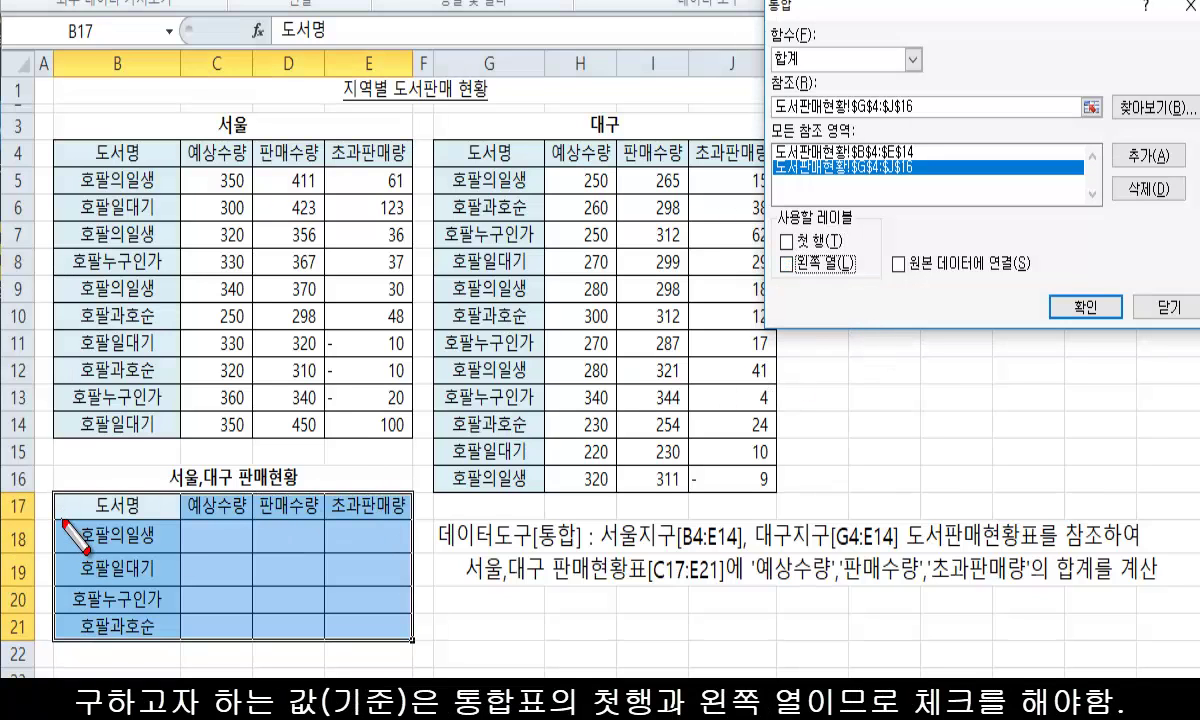
mouse_move(62, 519)
left_mouse_down()
mouse_move(158, 556)
mouse_move(175, 641)
left_mouse_up()
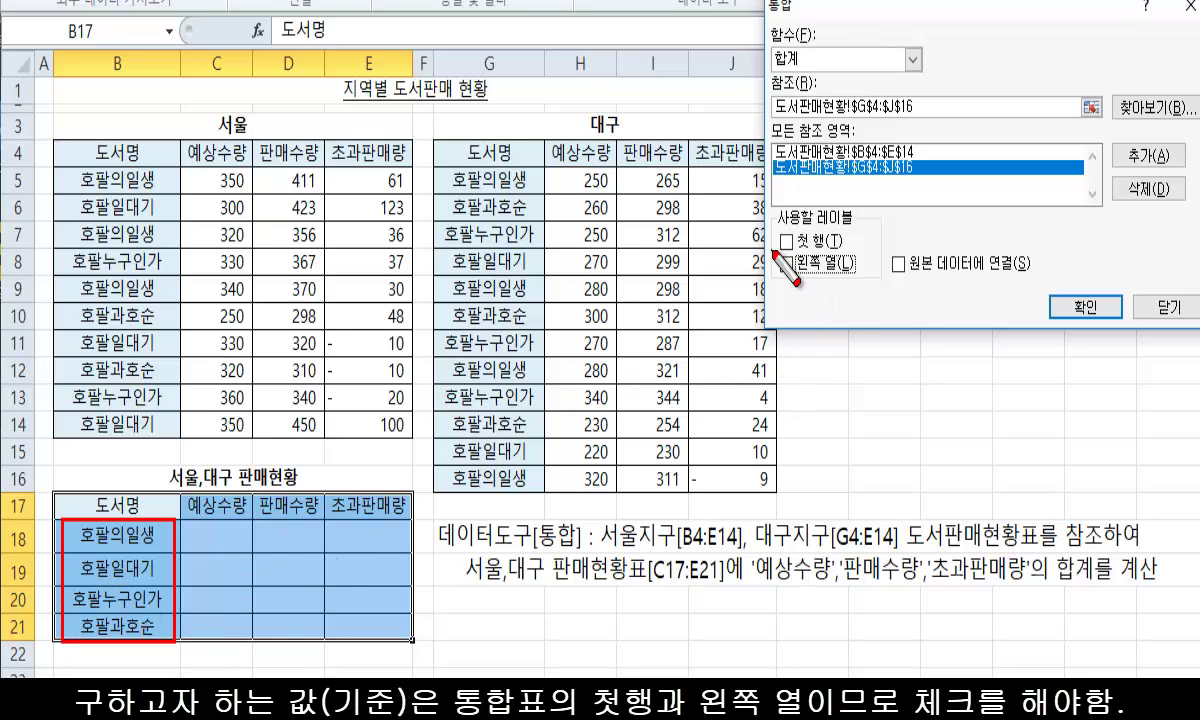
mouse_move(773, 252)
left_mouse_down()
mouse_move(805, 275)
mouse_move(860, 282)
left_mouse_up()
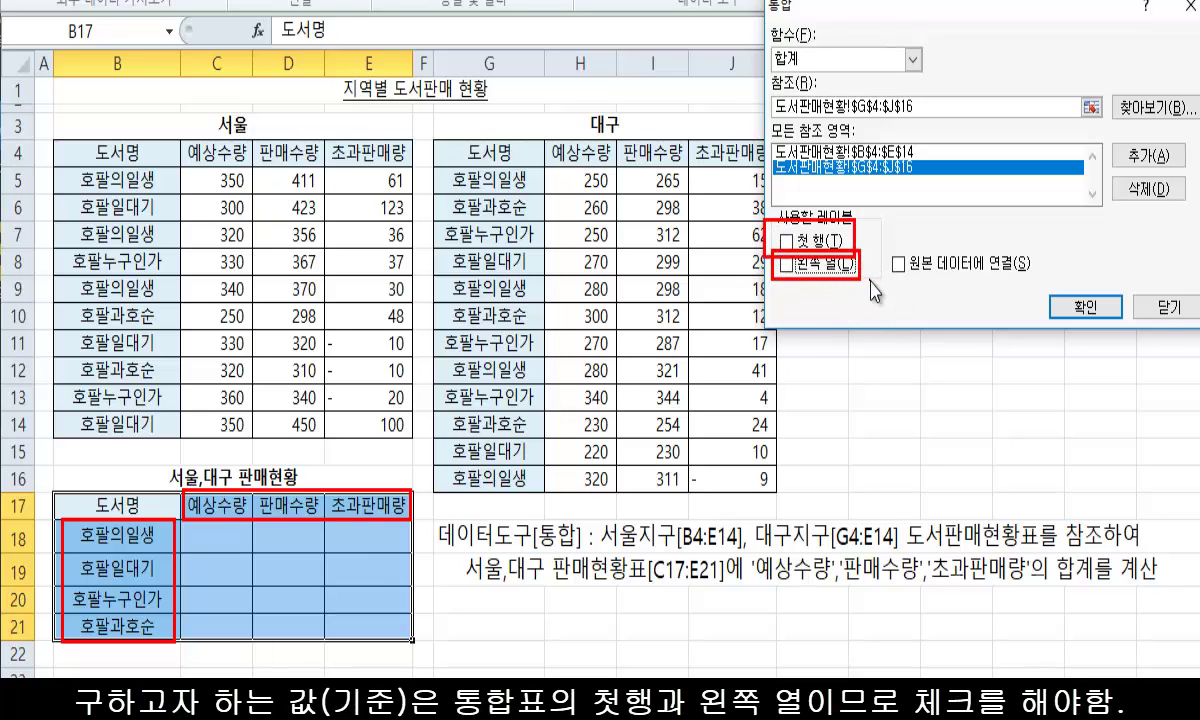
left_click(787, 242)
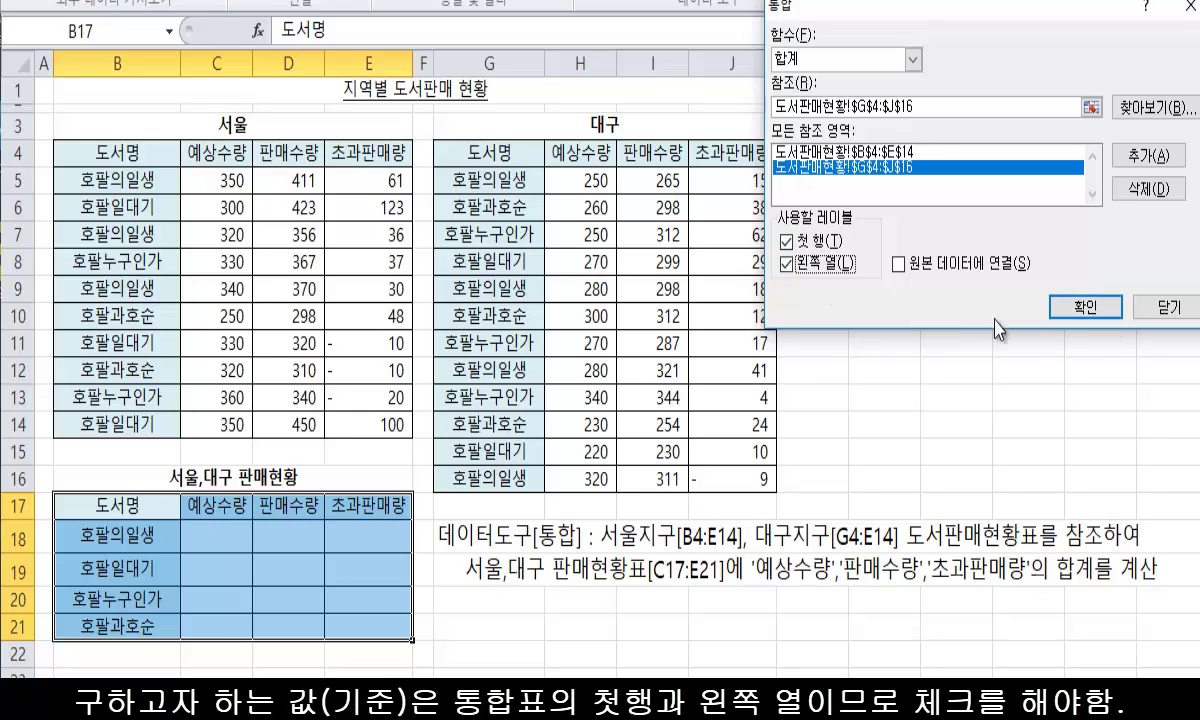
left_click(1088, 308)
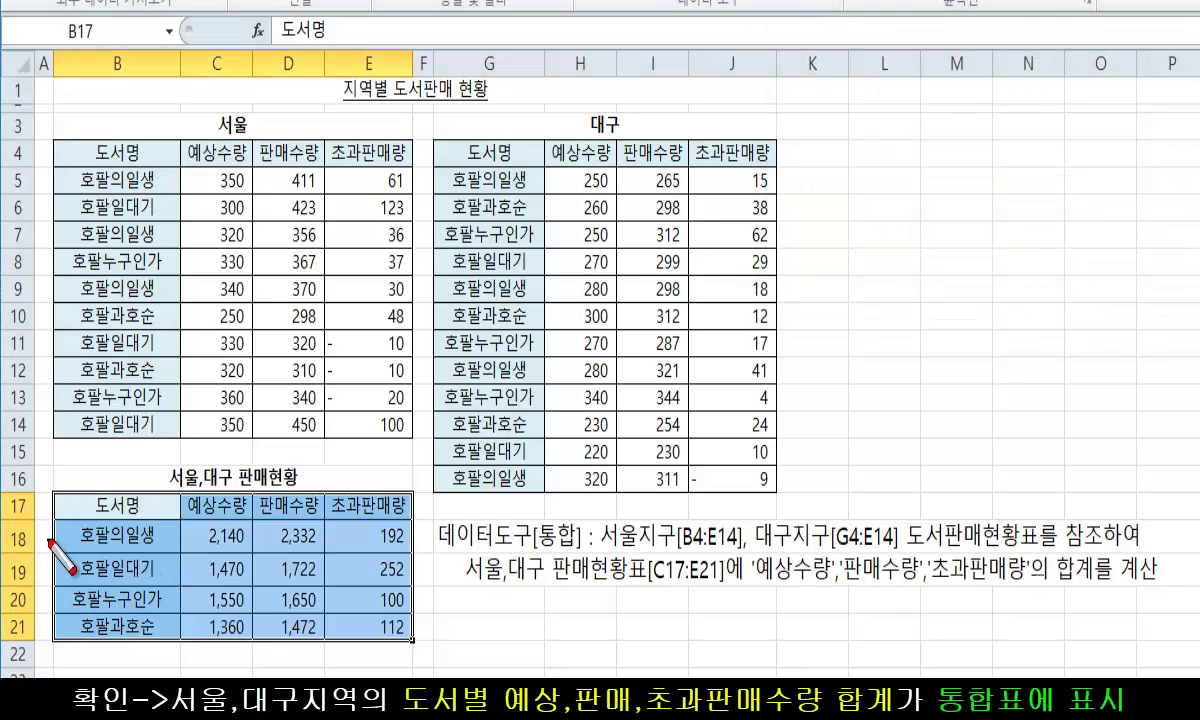
left_click_drag(52, 518, 183, 639)
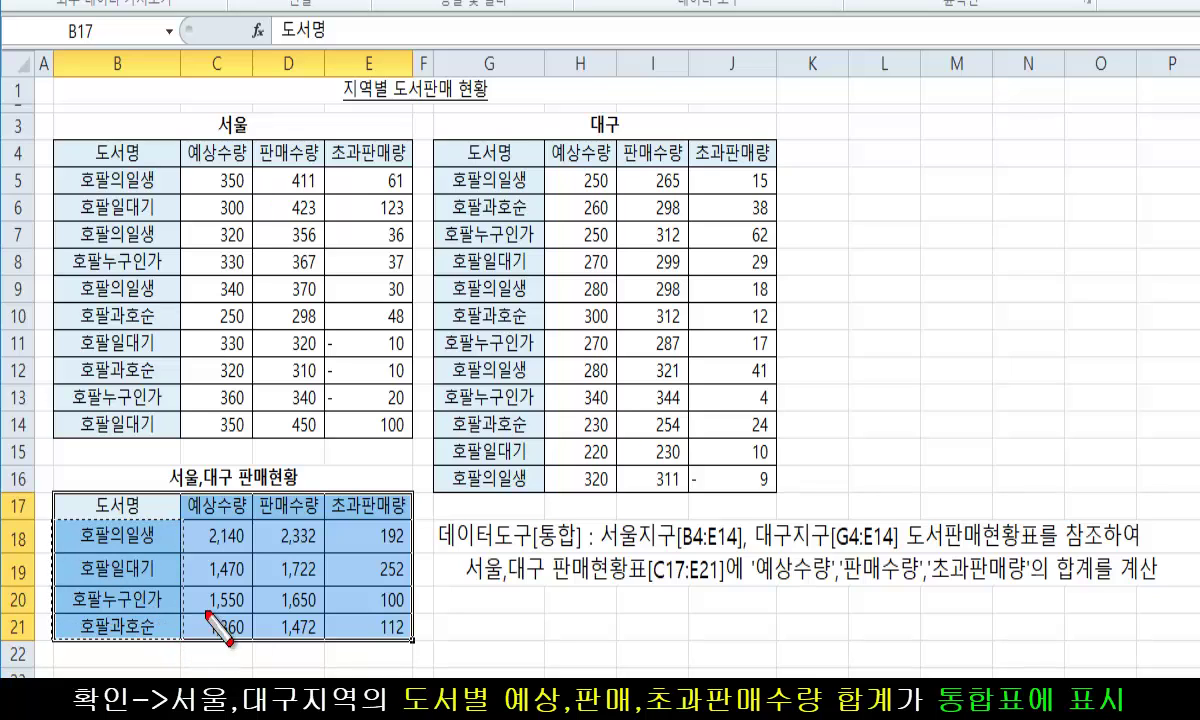
left_click_drag(208, 519, 412, 517)
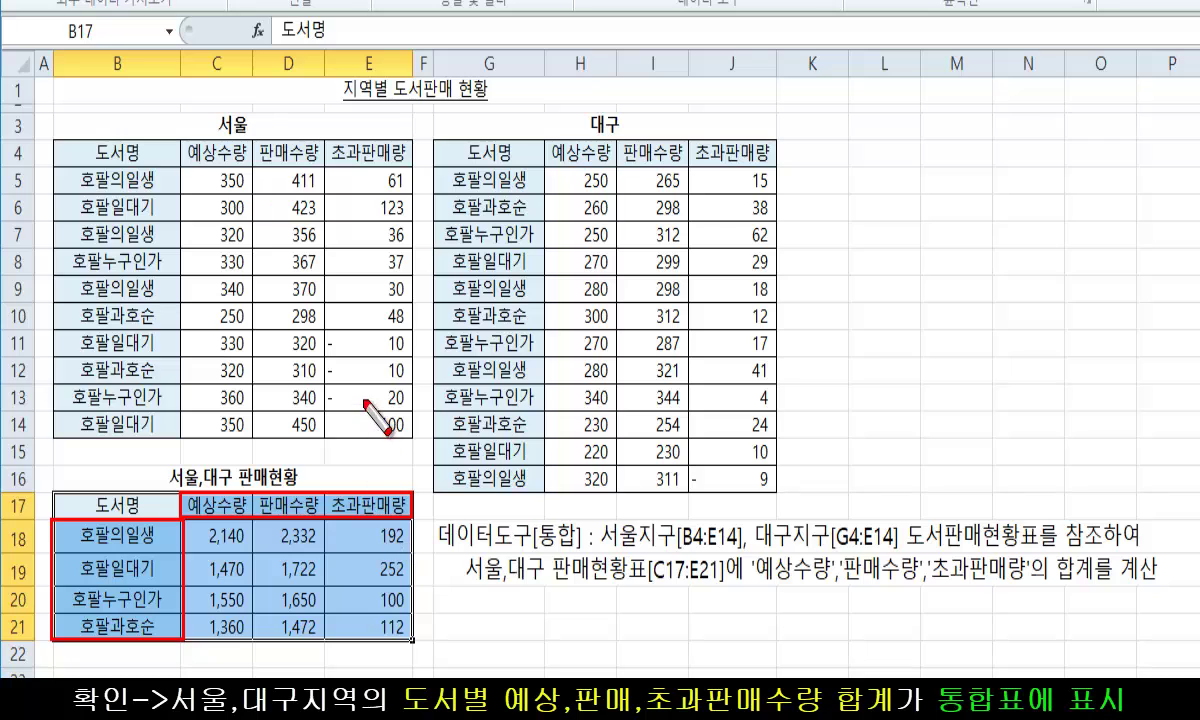
mouse_move(52, 143)
left_mouse_down()
mouse_move(197, 252)
mouse_move(405, 440)
left_mouse_up()
left_click_drag(437, 146, 773, 493)
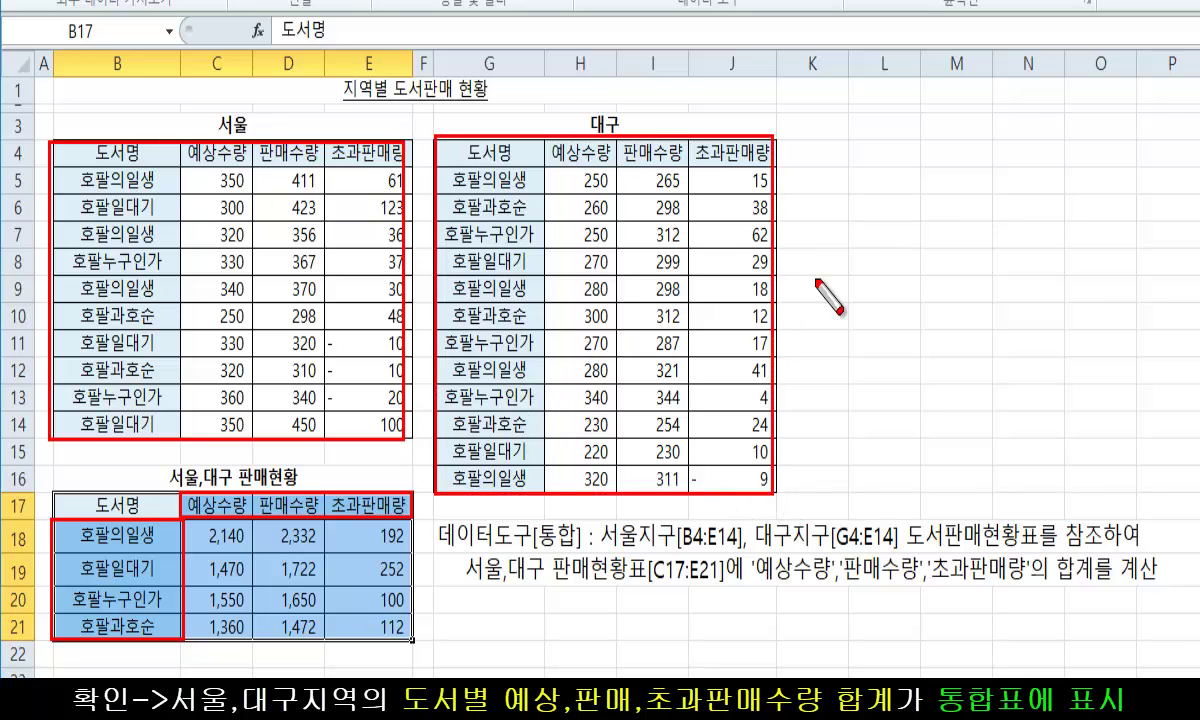
left_click_drag(478, 466, 410, 506)
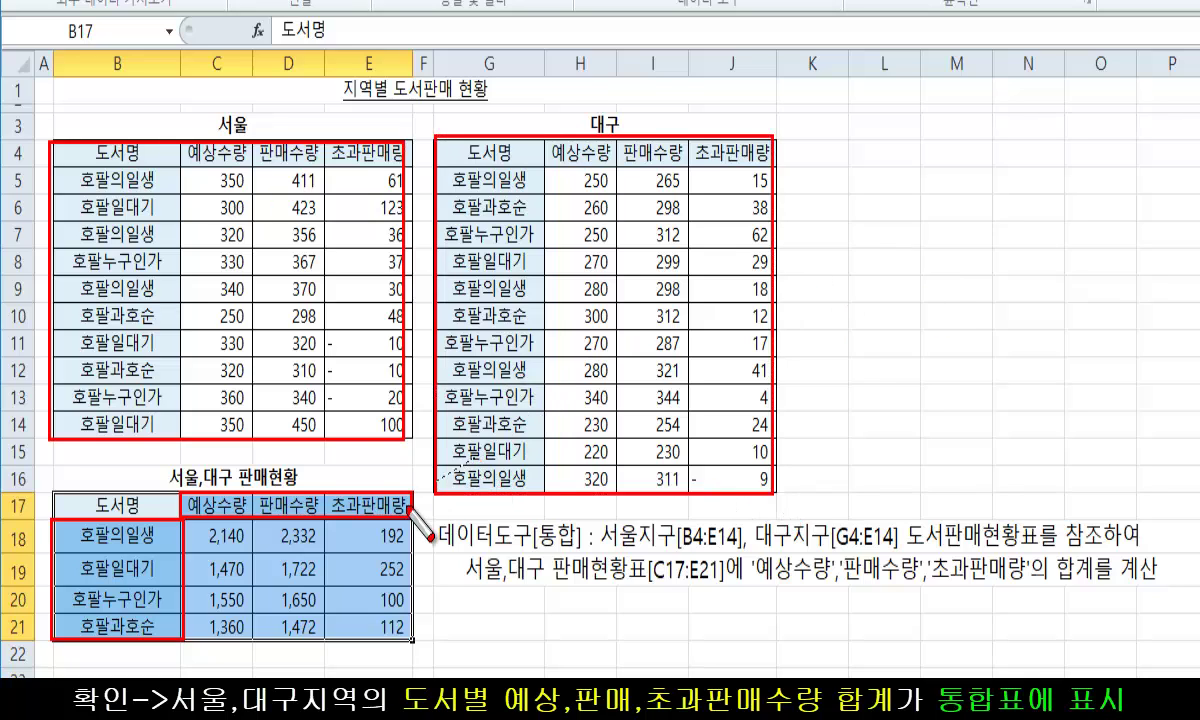
left_click_drag(352, 437, 352, 485)
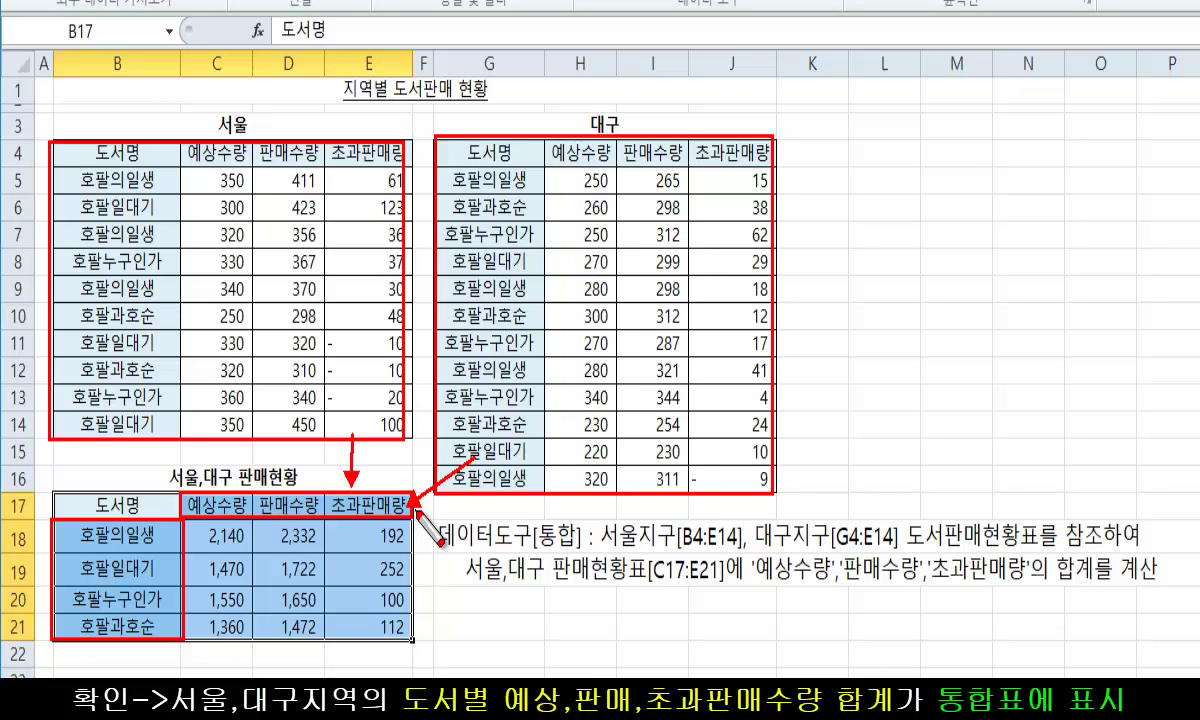
key("Escape")
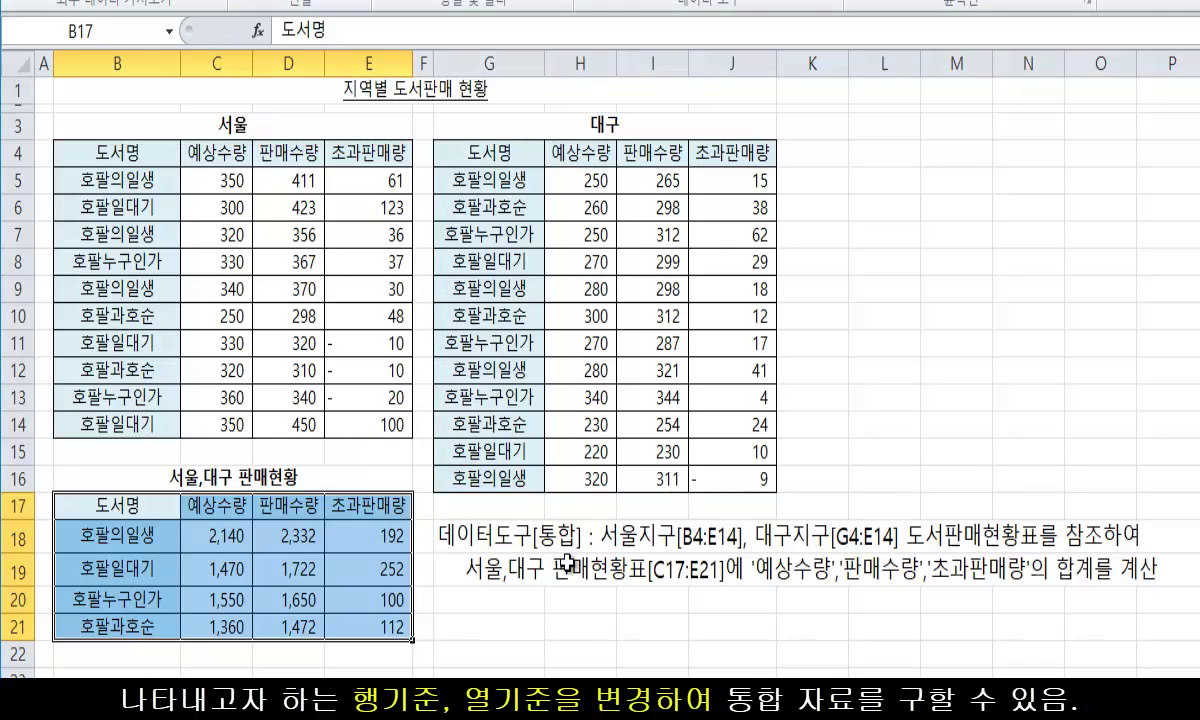
Step: Clear the consolidated figures in C18:E21 and the 초과판매량 header in E17
left_click(576, 578)
left_click_drag(212, 537, 374, 612)
key("Delete")
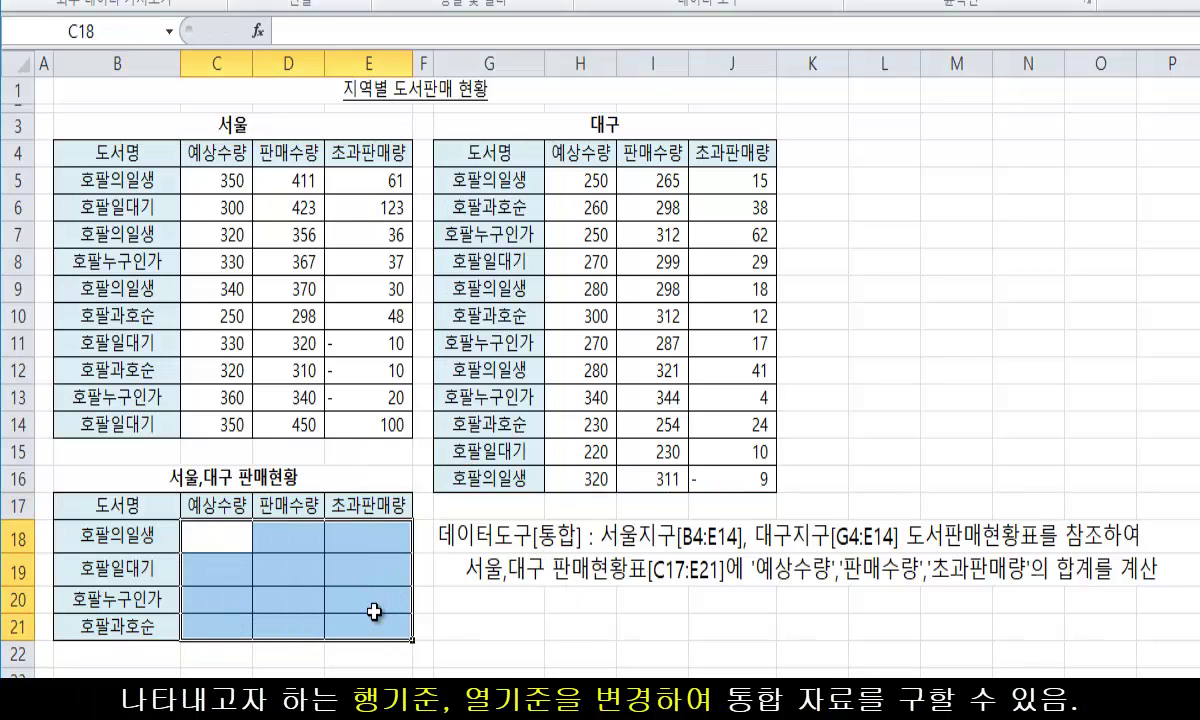
left_click(459, 578)
left_click(362, 507)
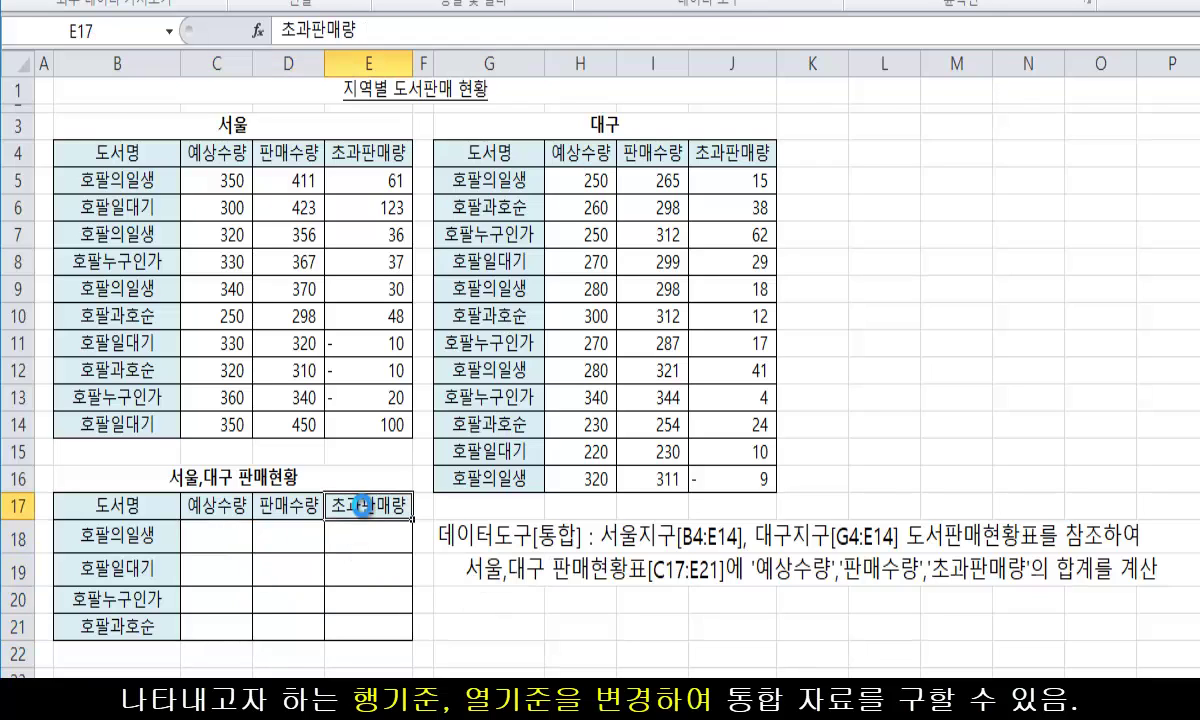
key("Delete")
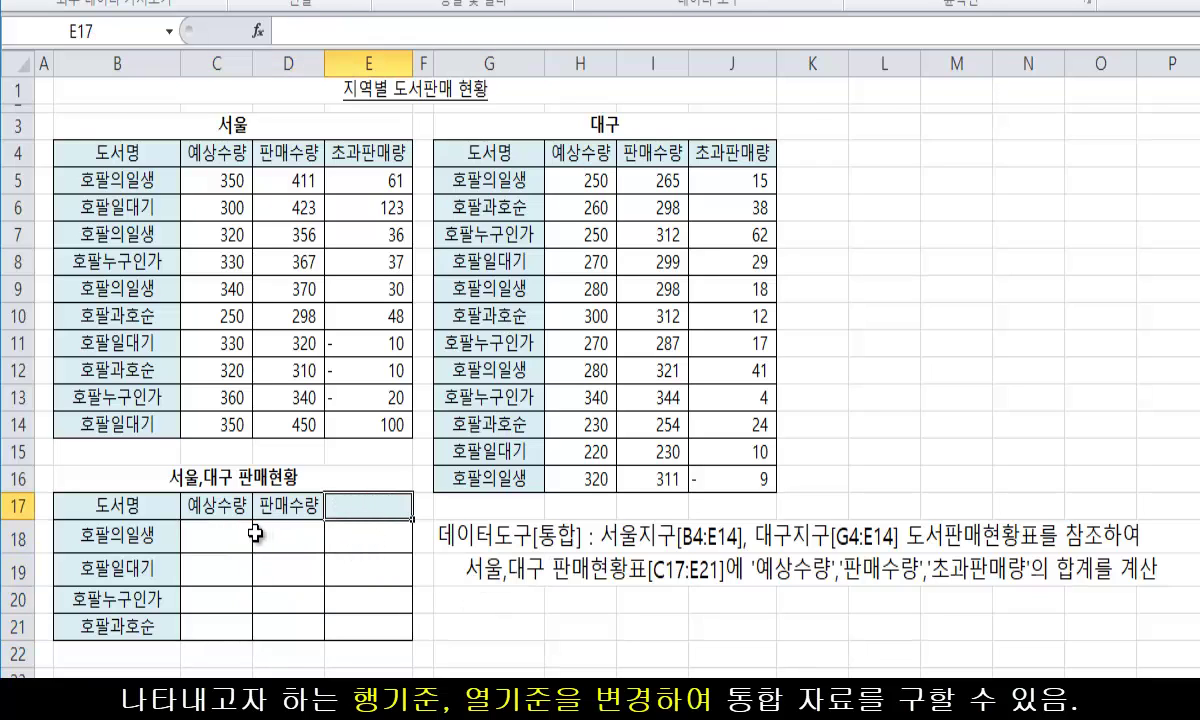
Step: Remove the title 호팔과호순 from cell B21 of the 서울,대구 판매현황 table
left_click(198, 509)
left_click(285, 510)
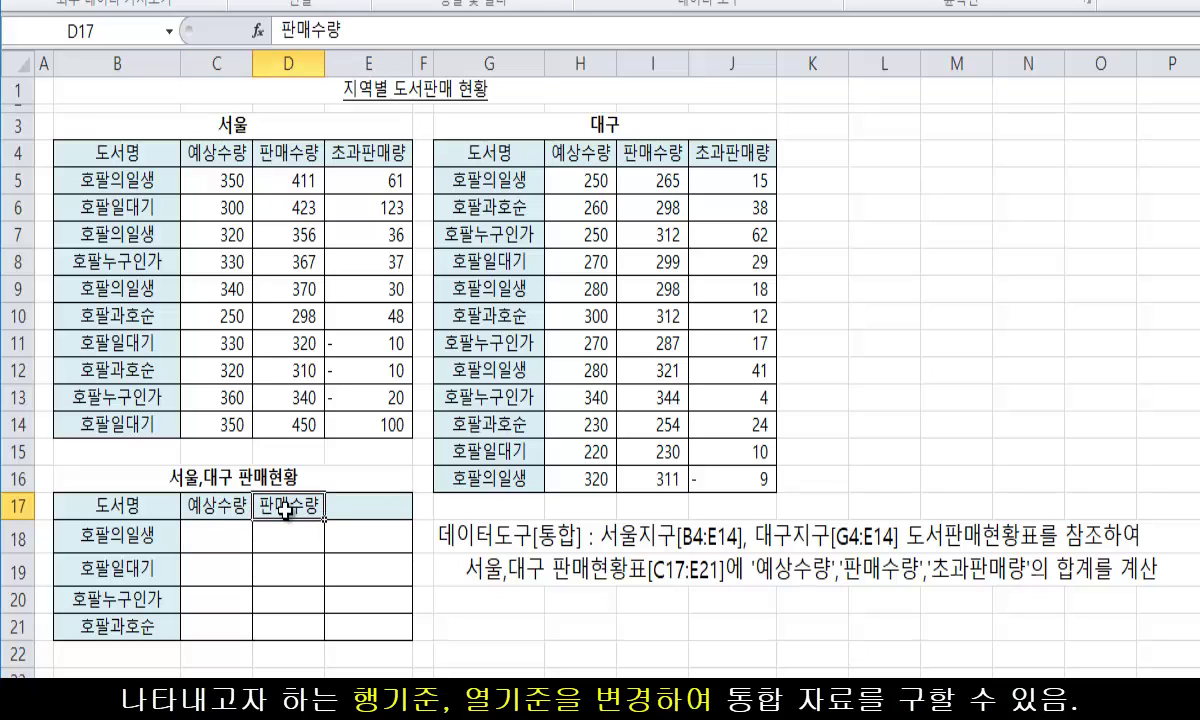
left_click(113, 626)
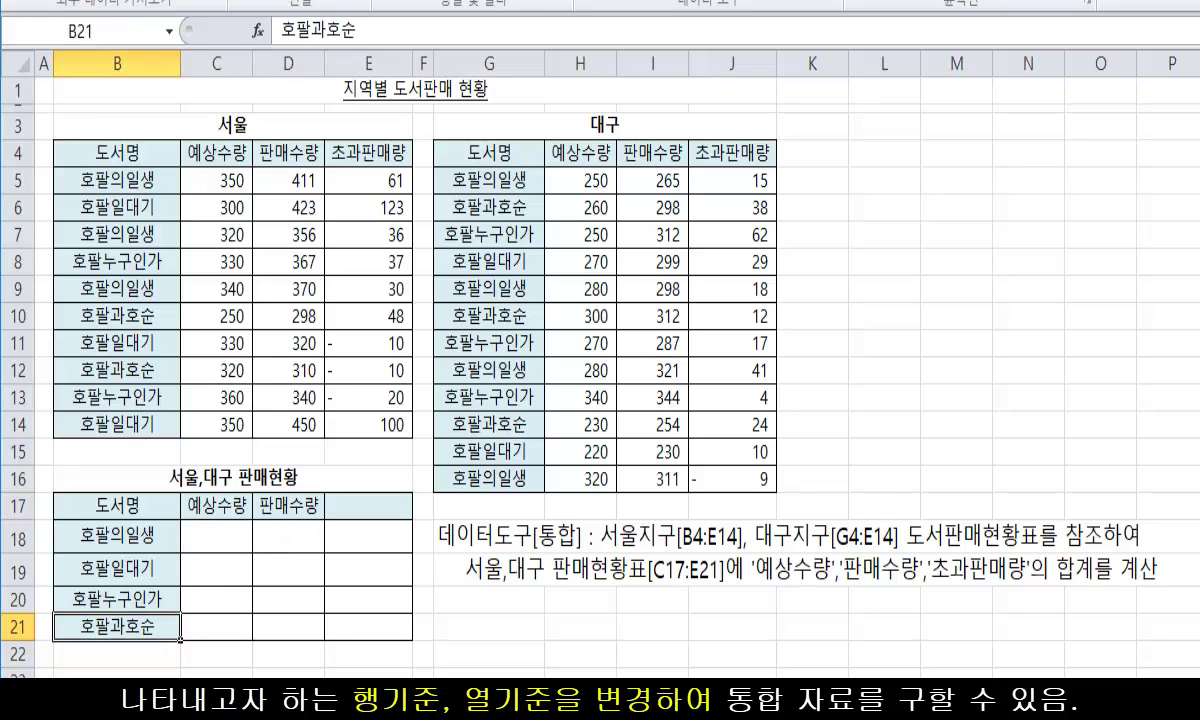
key("Delete")
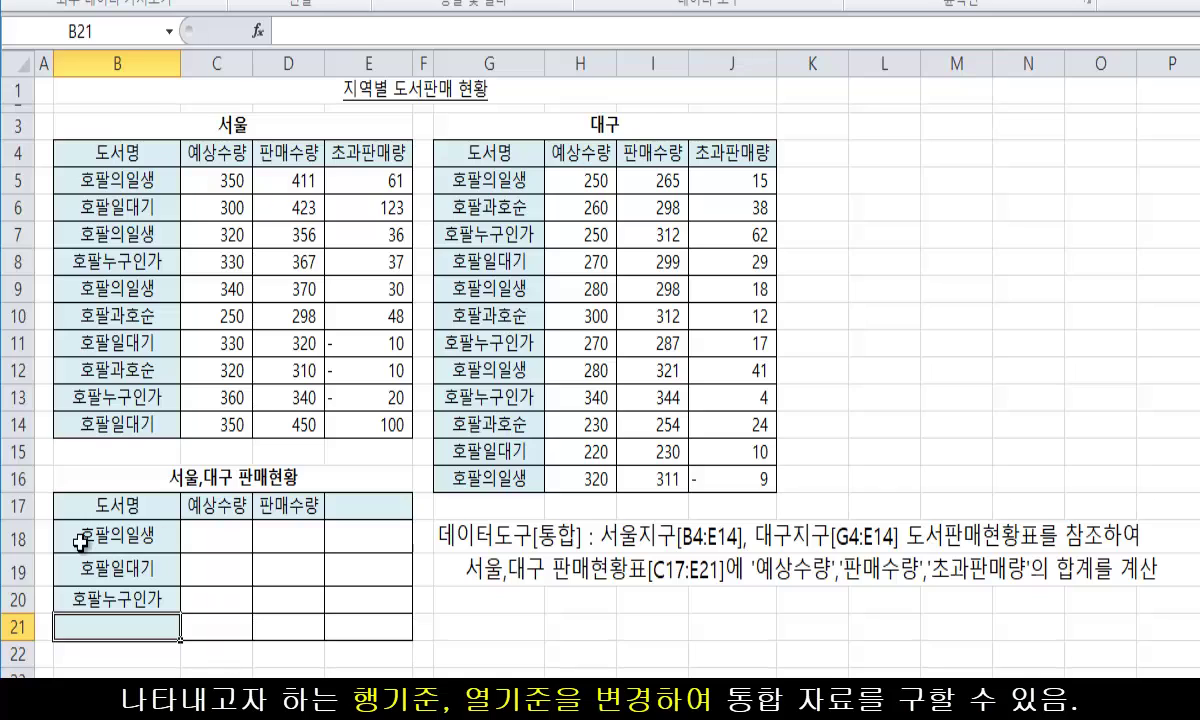
left_click_drag(88, 537, 100, 614)
left_click(176, 566)
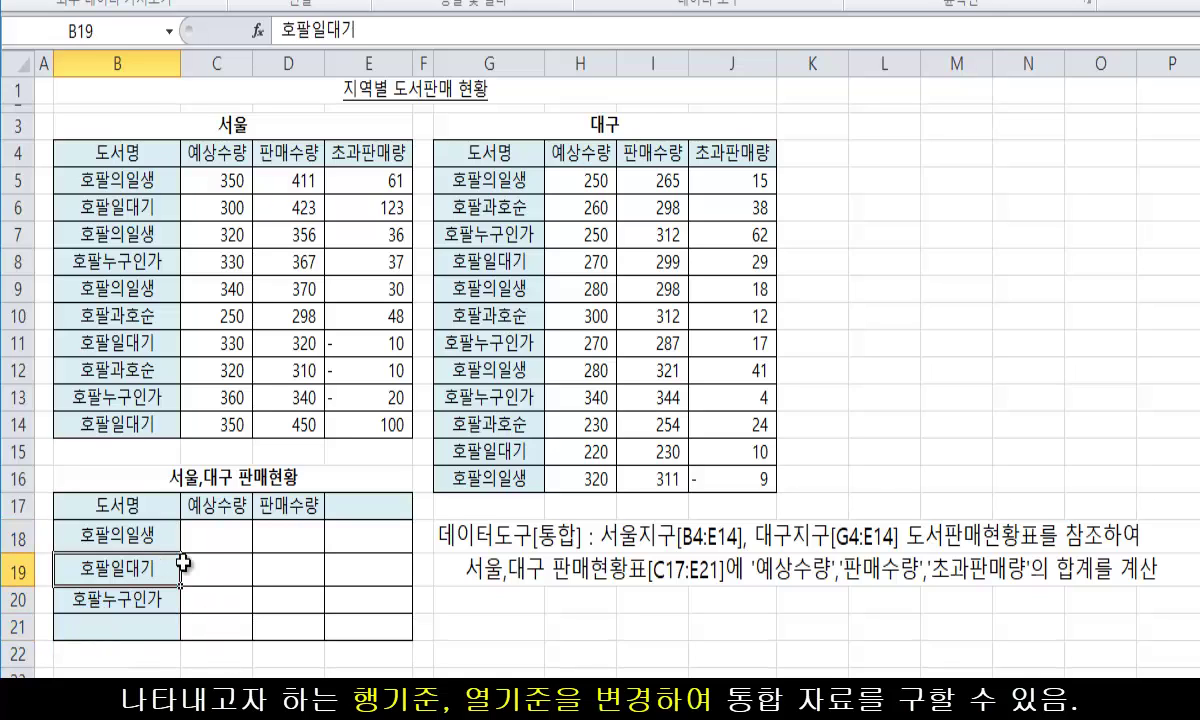
left_click_drag(140, 538, 140, 600)
left_click(228, 598)
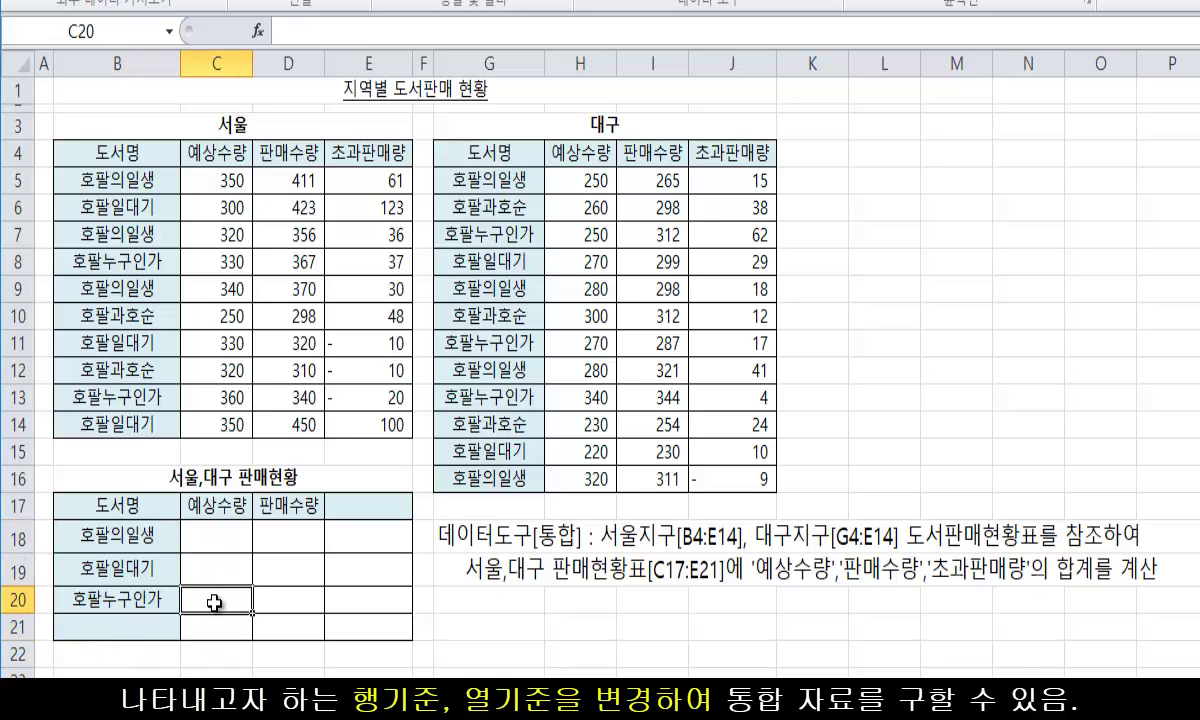
Step: Consolidate (통합) the 서울 and 대구 tables by sum (합계) into B17:D20, keeping the existing references and the top row and left column labels
left_click_drag(134, 500, 270, 595)
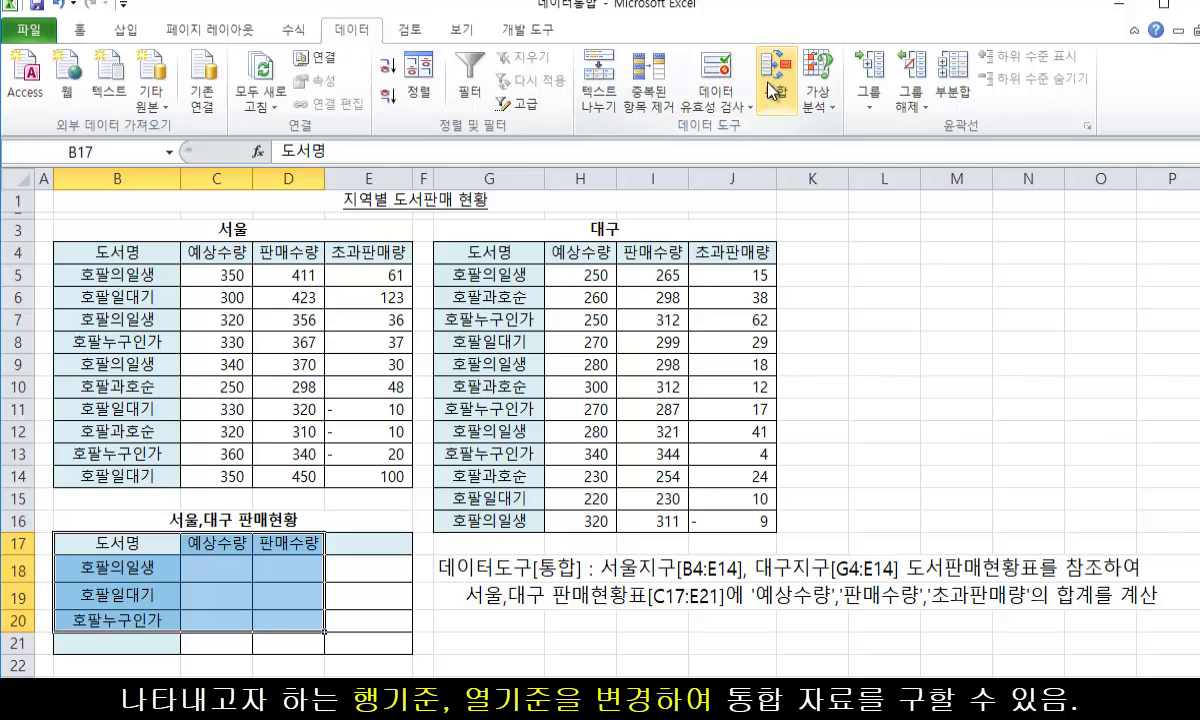
left_click(772, 90)
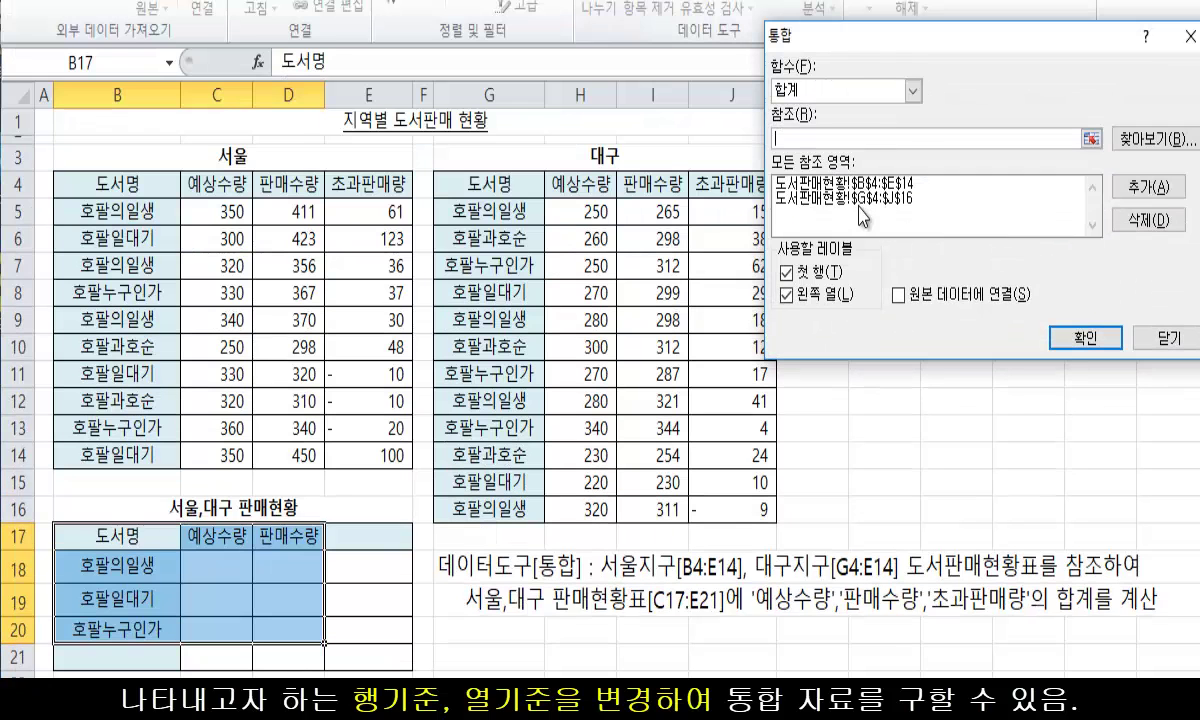
left_click(810, 263)
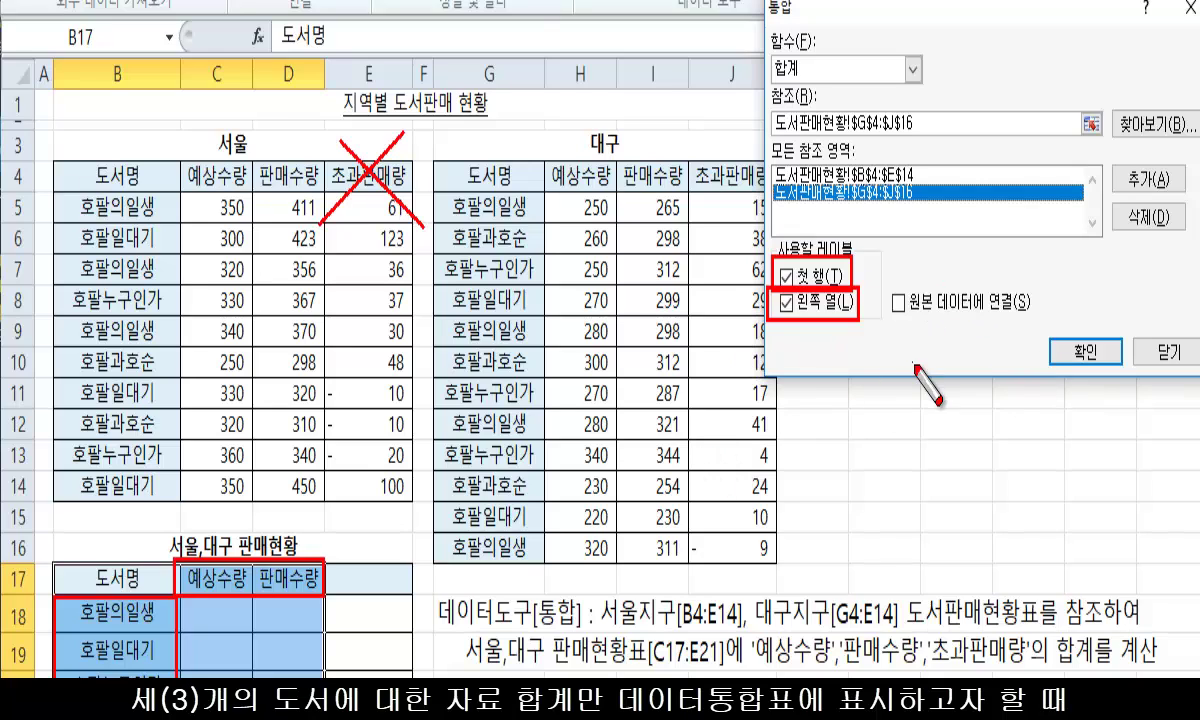
left_click(1075, 355)
left_click(221, 578)
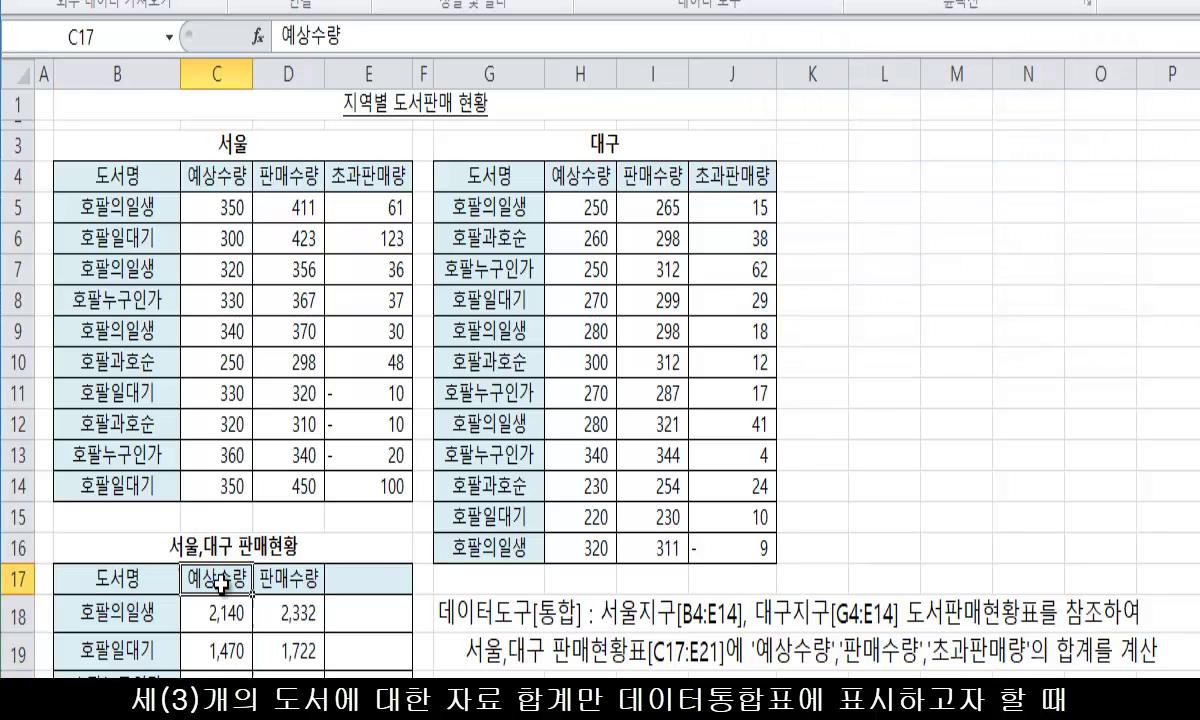
left_click(293, 578)
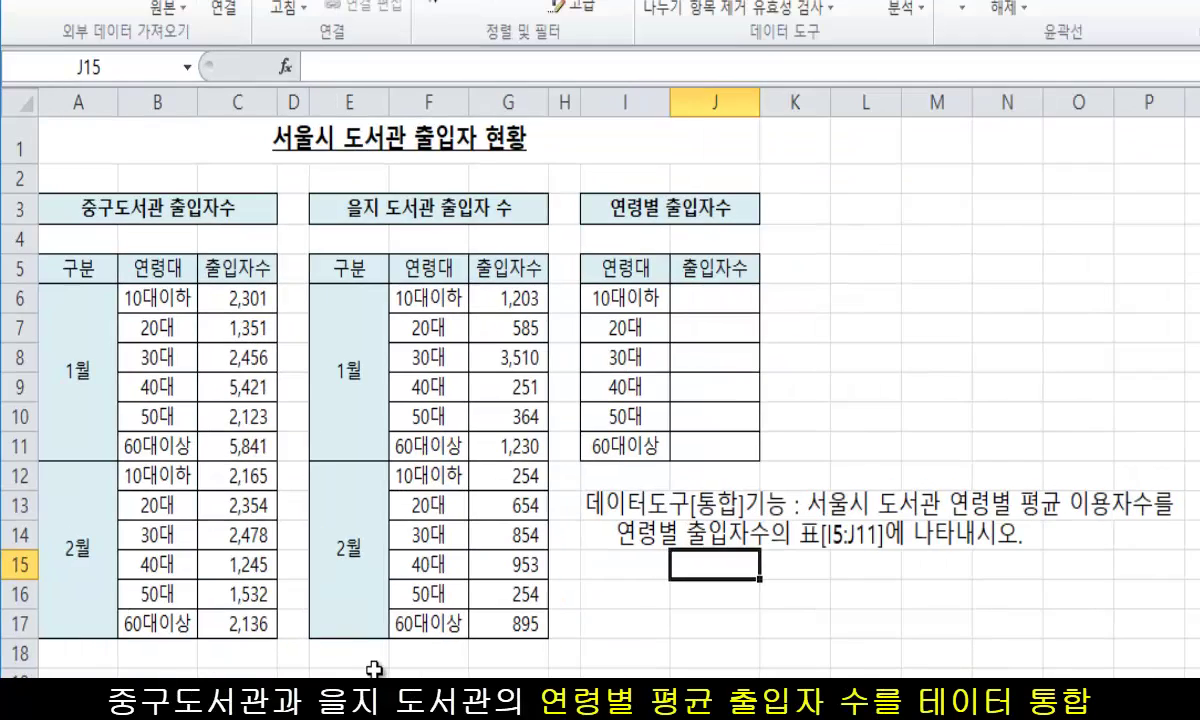
left_click(349, 672)
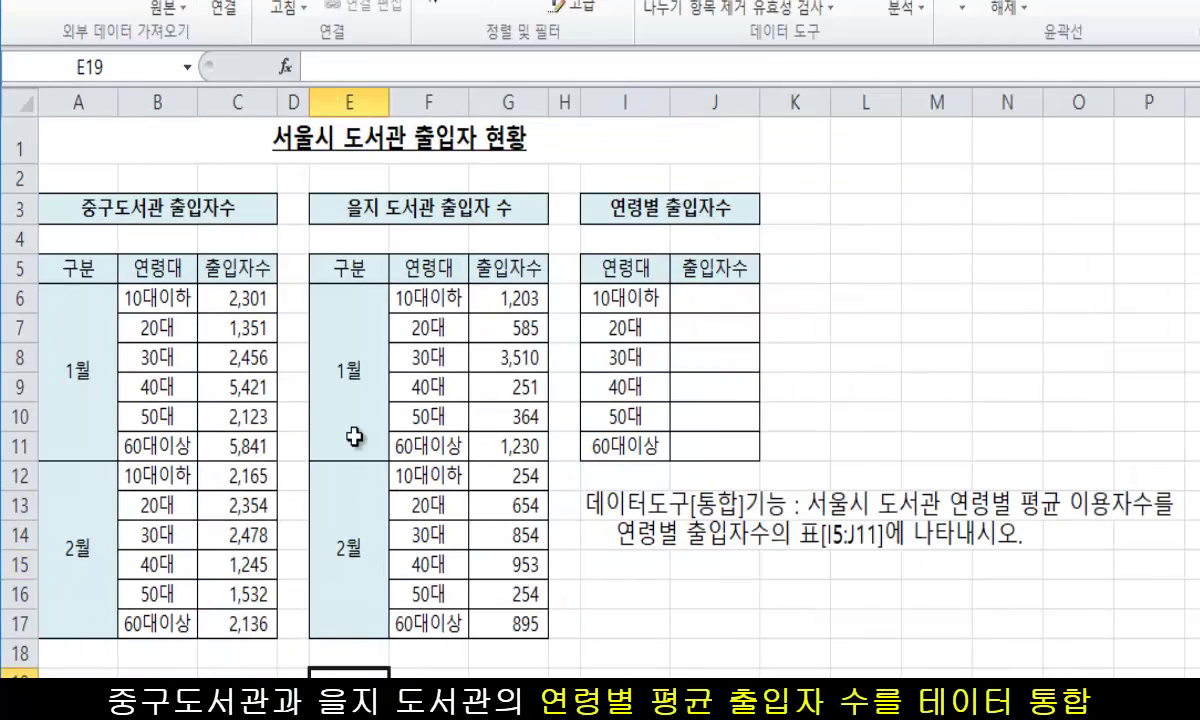
key("ctrl+2")
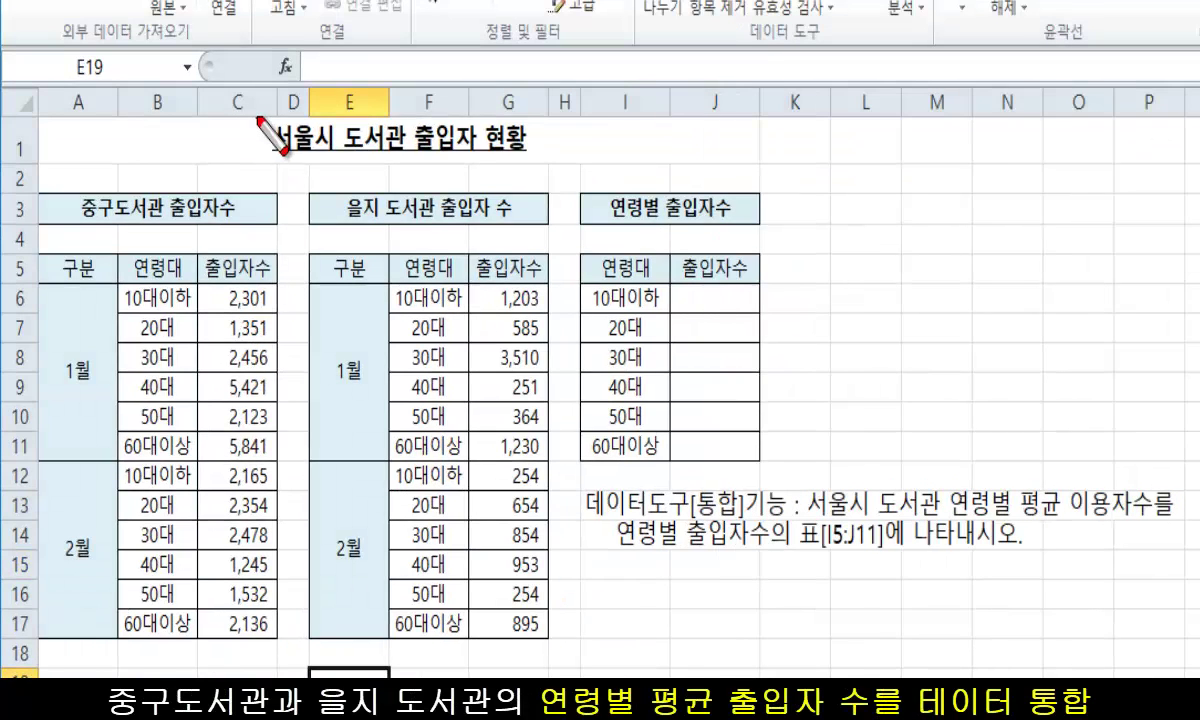
left_click(296, 304)
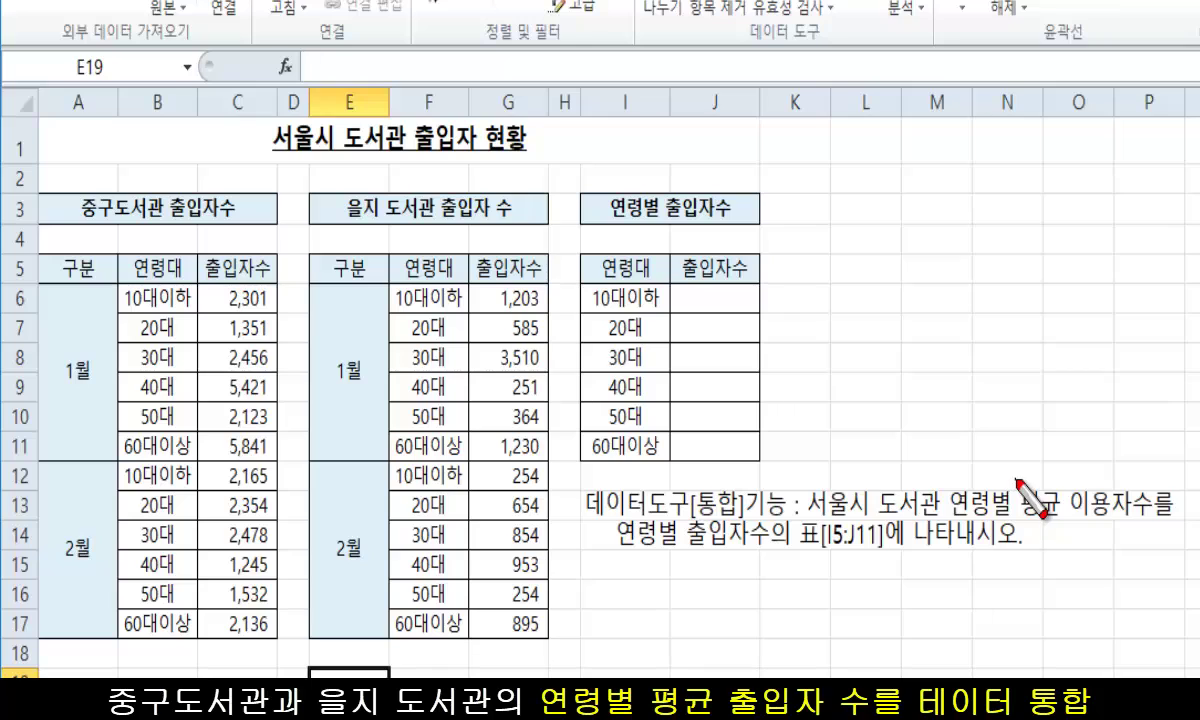
left_click_drag(1017, 479, 1191, 534)
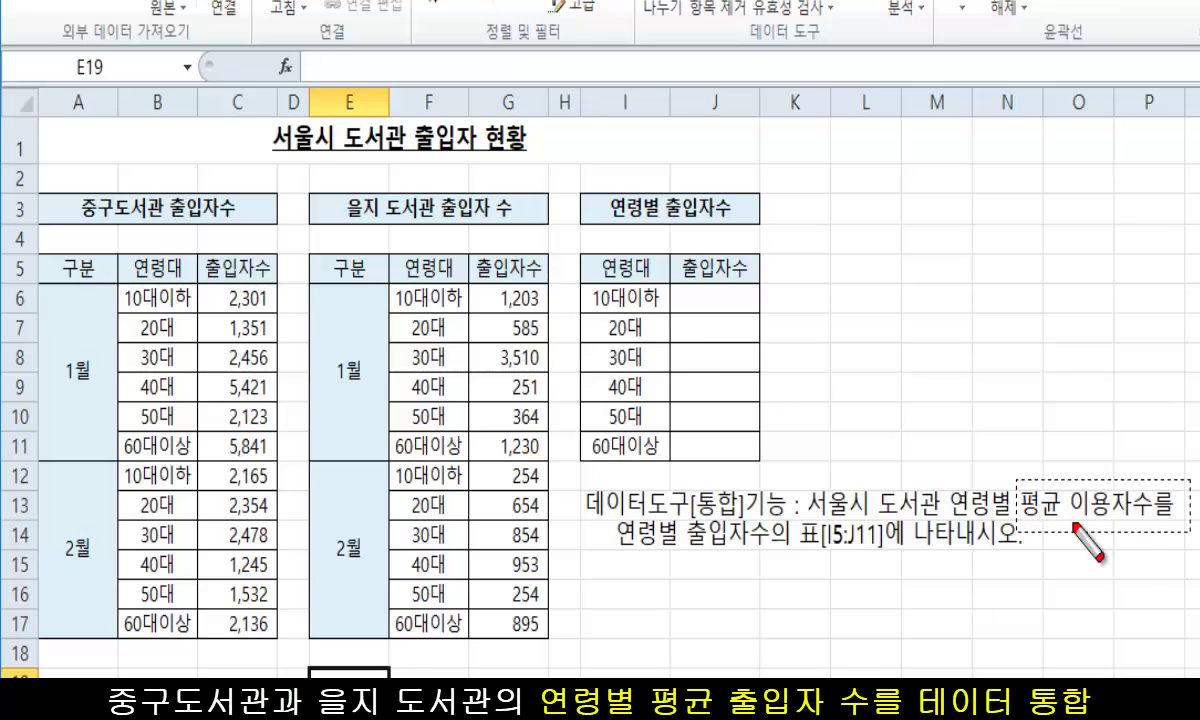
left_click_drag(580, 254, 766, 463)
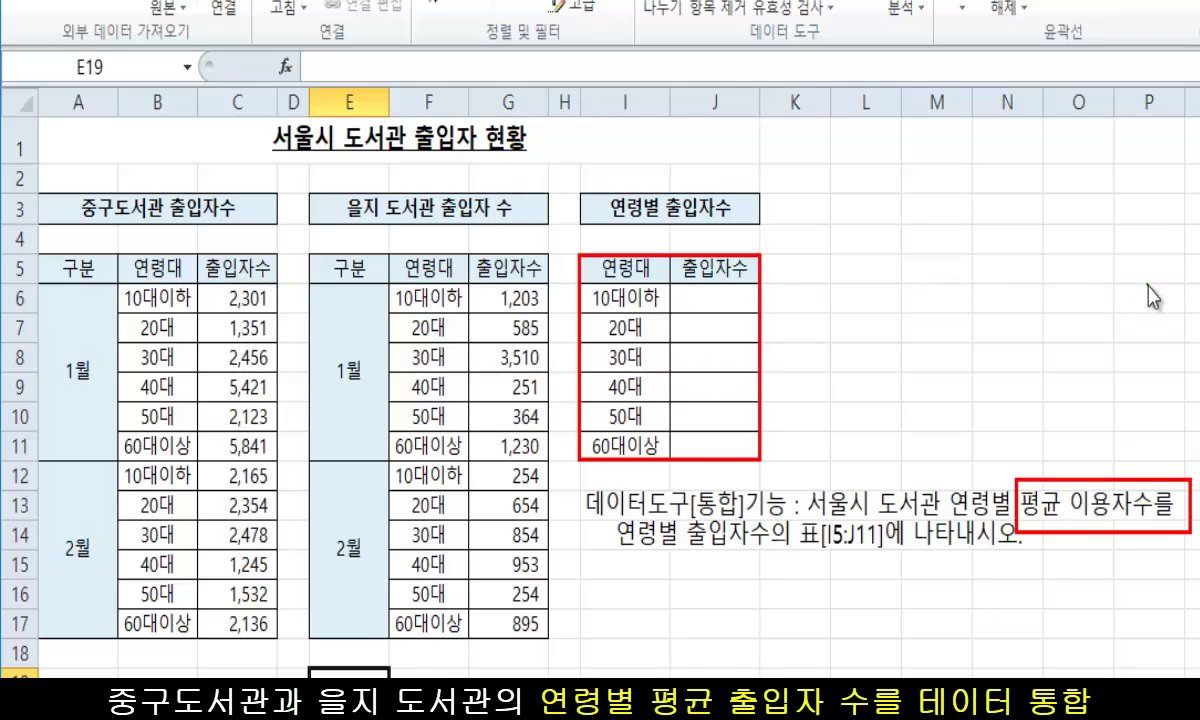
key("Escape")
left_click(1018, 305)
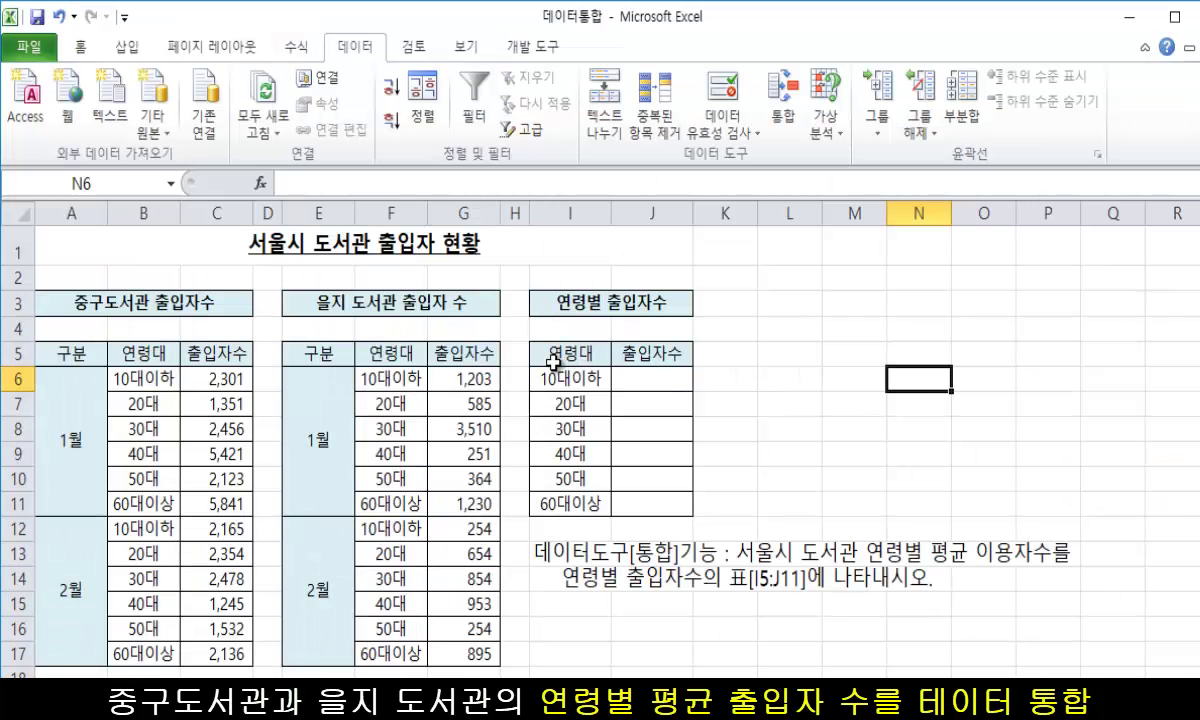
Step: Open the Consolidate (통합) dialog for the 연령별 출입자수 table, range I5:J11, and set the function to Average (평균)
left_click_drag(607, 266, 715, 445)
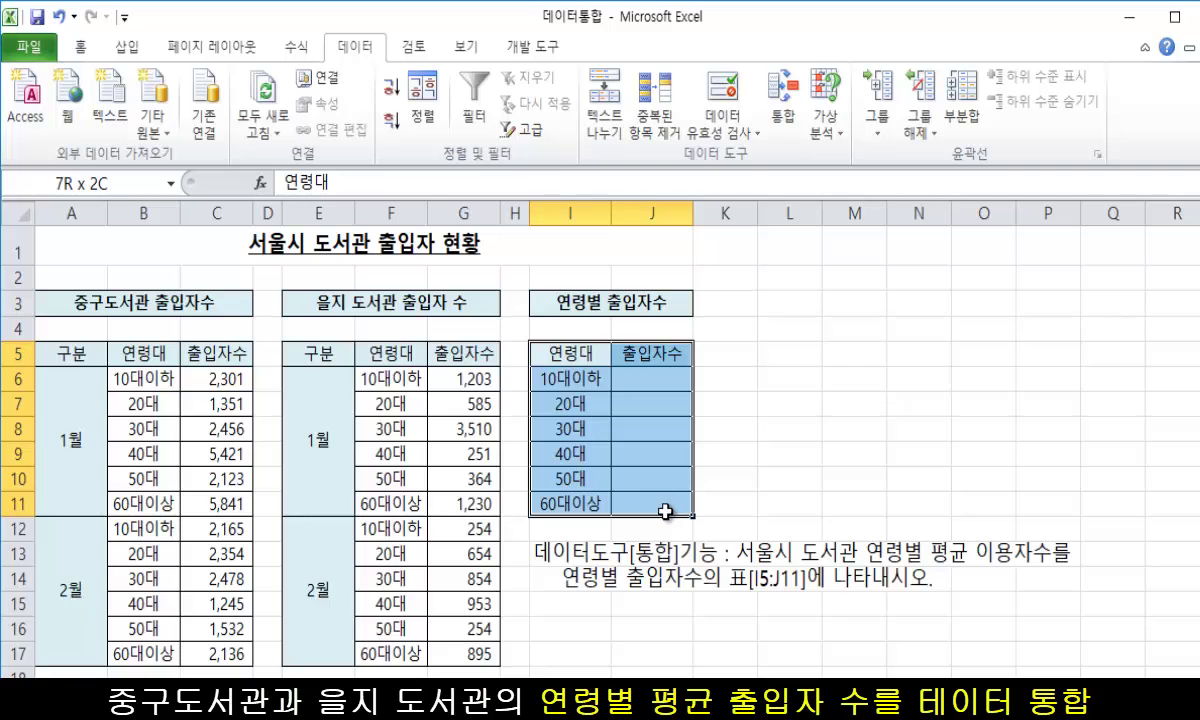
left_click_drag(665, 511, 667, 511)
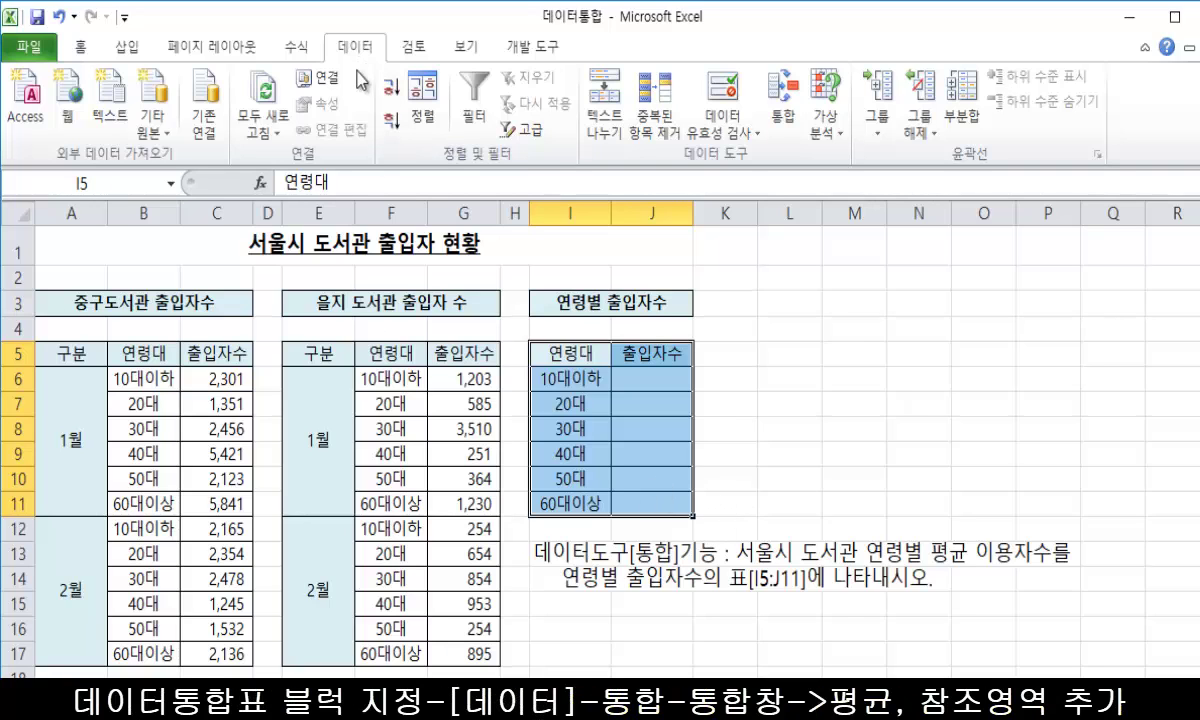
left_click(783, 105)
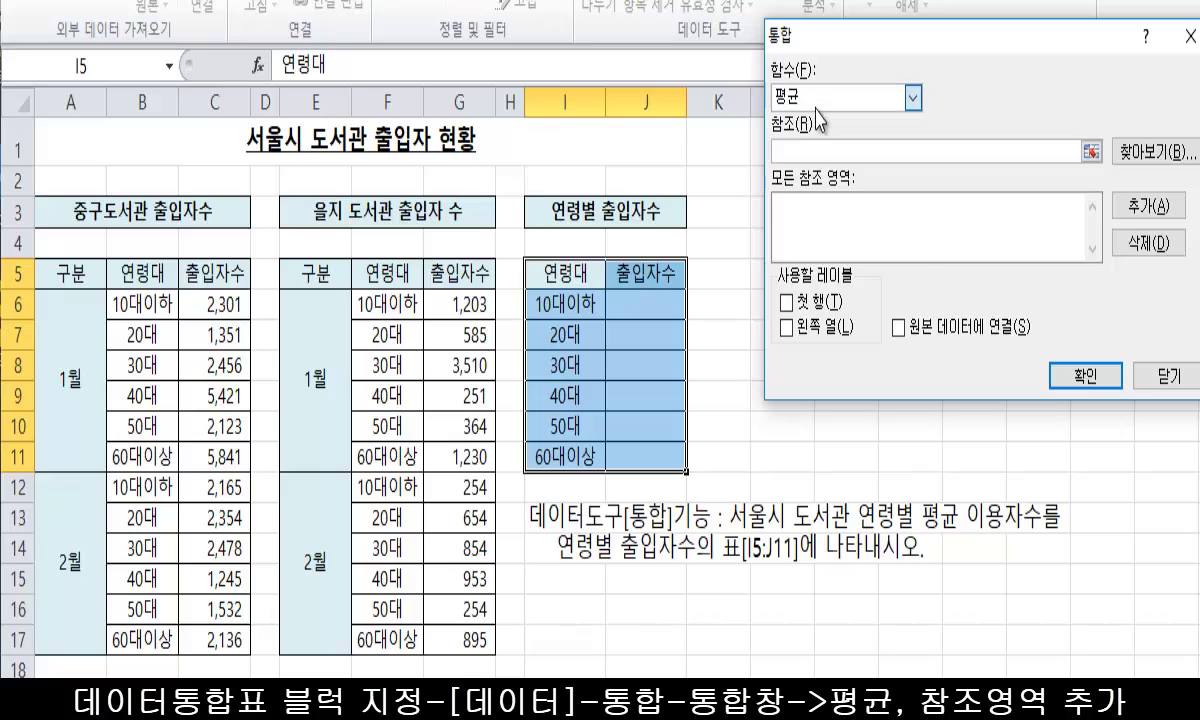
left_click(856, 96)
left_click(810, 154)
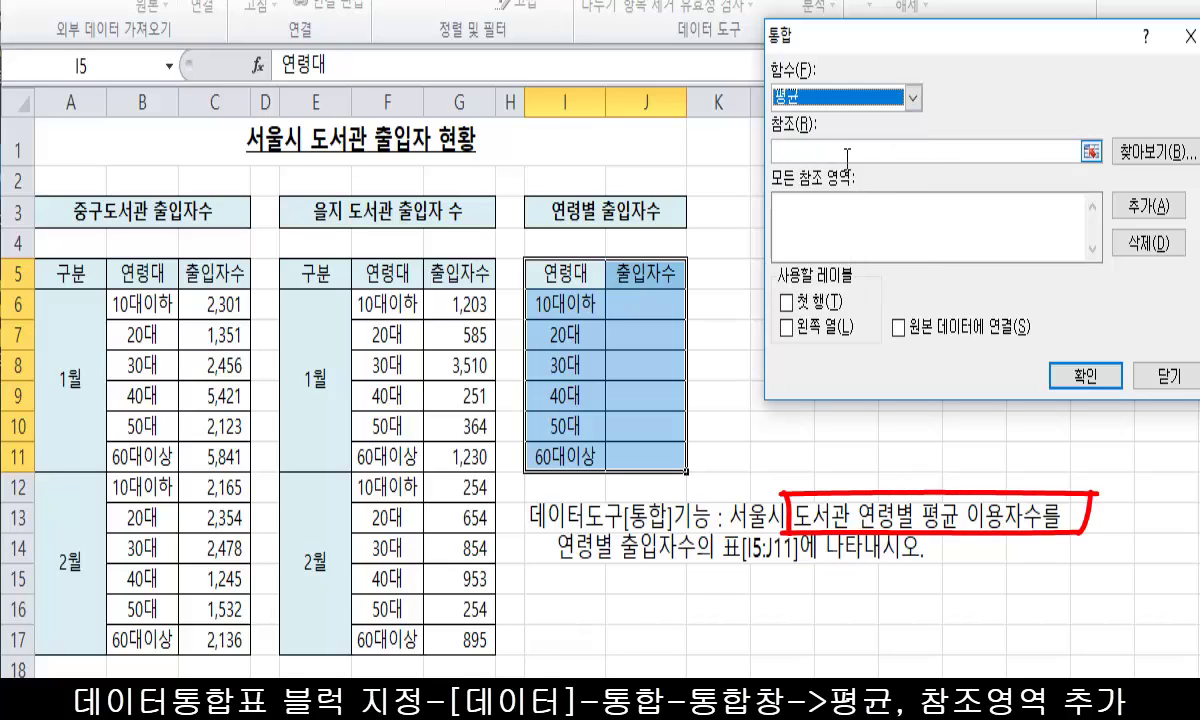
left_click(849, 152)
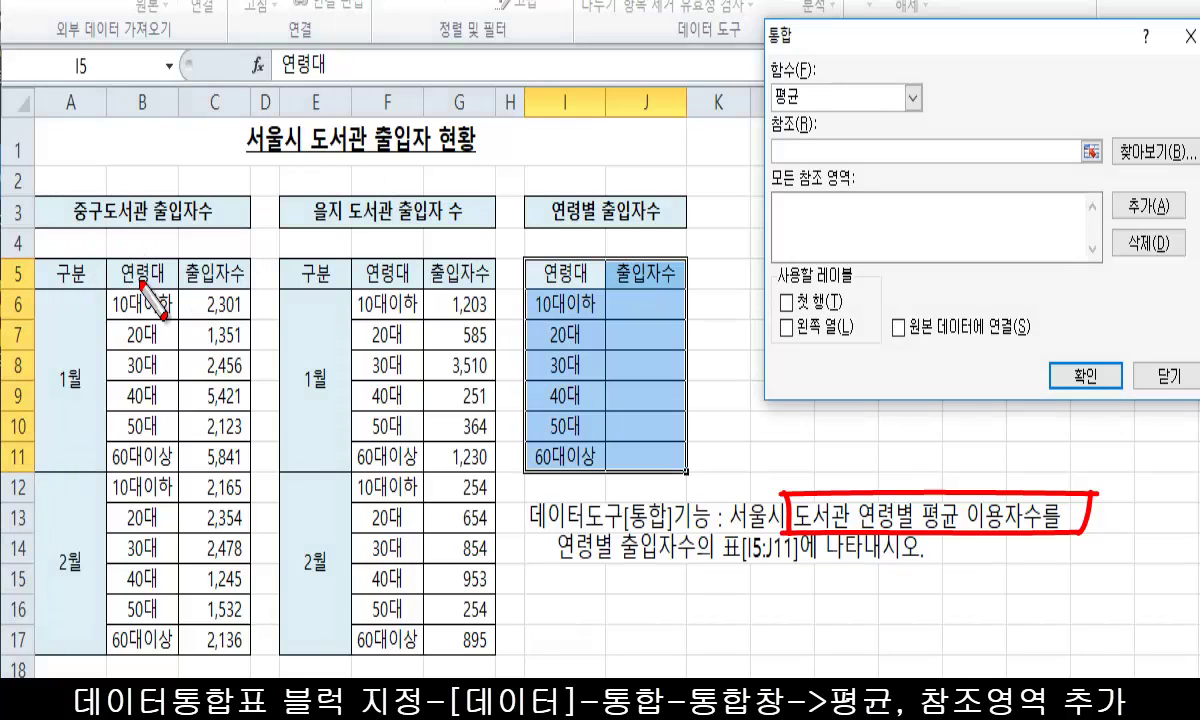
left_click_drag(191, 363, 252, 652)
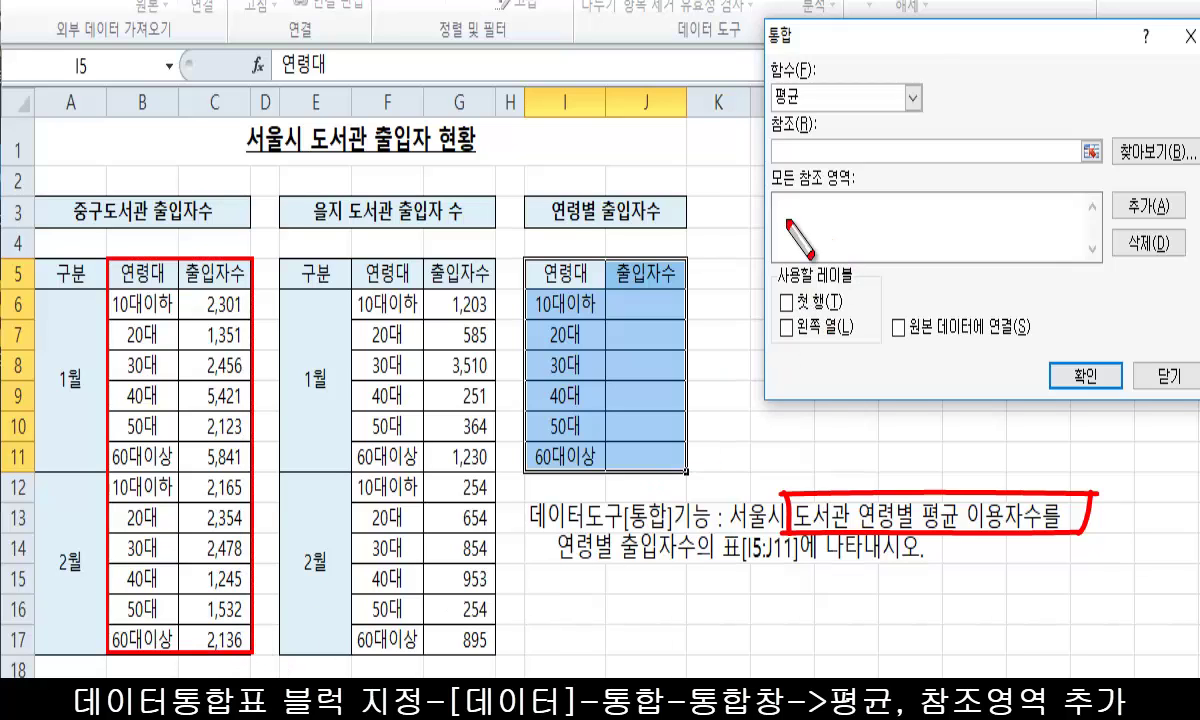
mouse_move(772, 188)
left_mouse_down()
mouse_move(1086, 215)
mouse_move(1075, 215)
left_mouse_up()
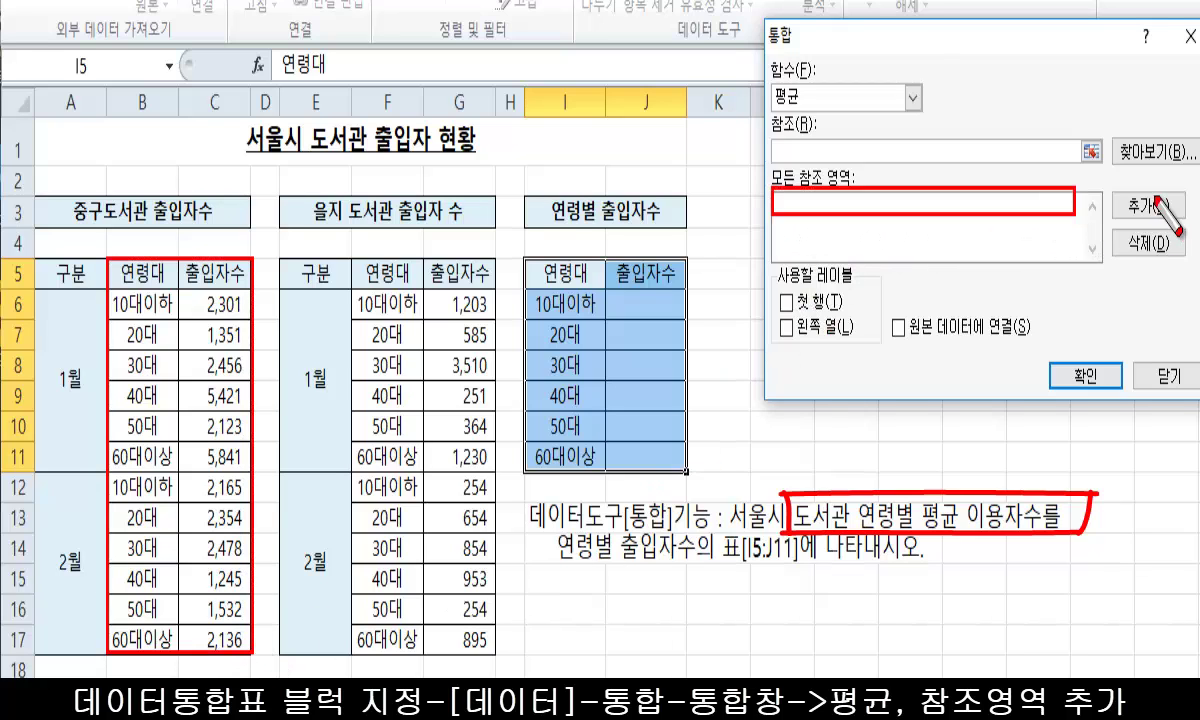
left_click_drag(1149, 189, 1169, 208)
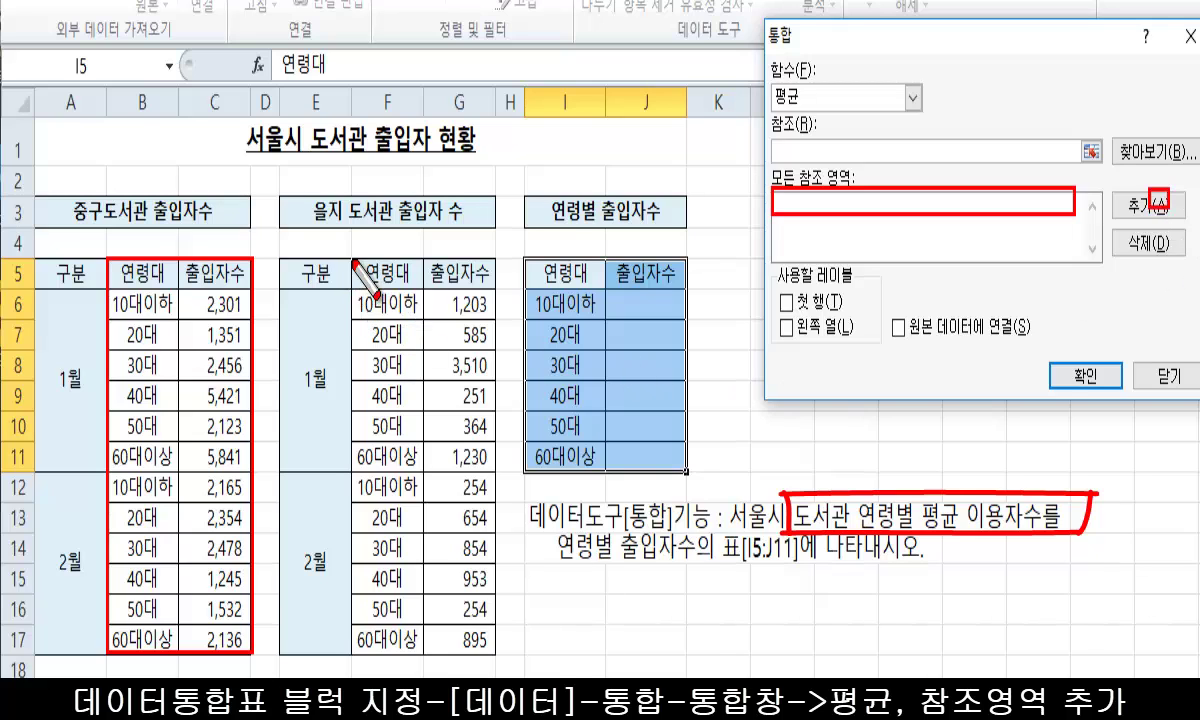
mouse_move(352, 258)
left_mouse_down()
mouse_move(462, 640)
mouse_move(492, 650)
left_mouse_up()
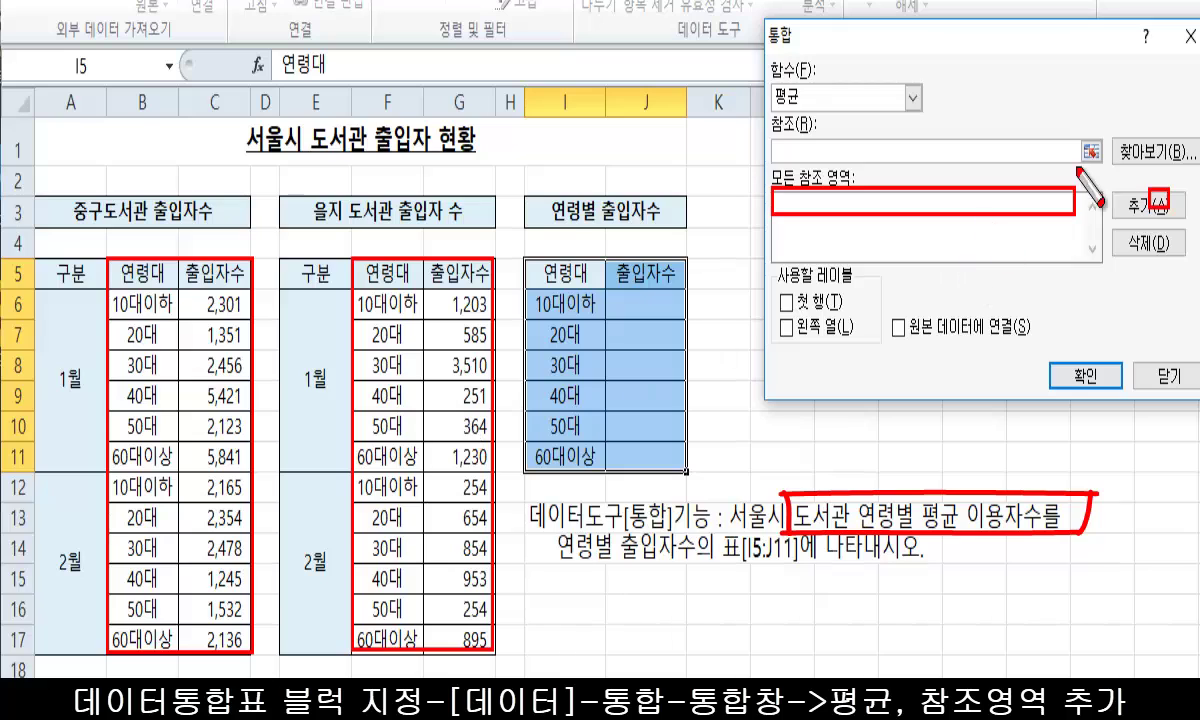
mouse_move(776, 222)
left_mouse_down()
mouse_move(1001, 241)
mouse_move(1040, 232)
mouse_move(1074, 250)
left_mouse_up()
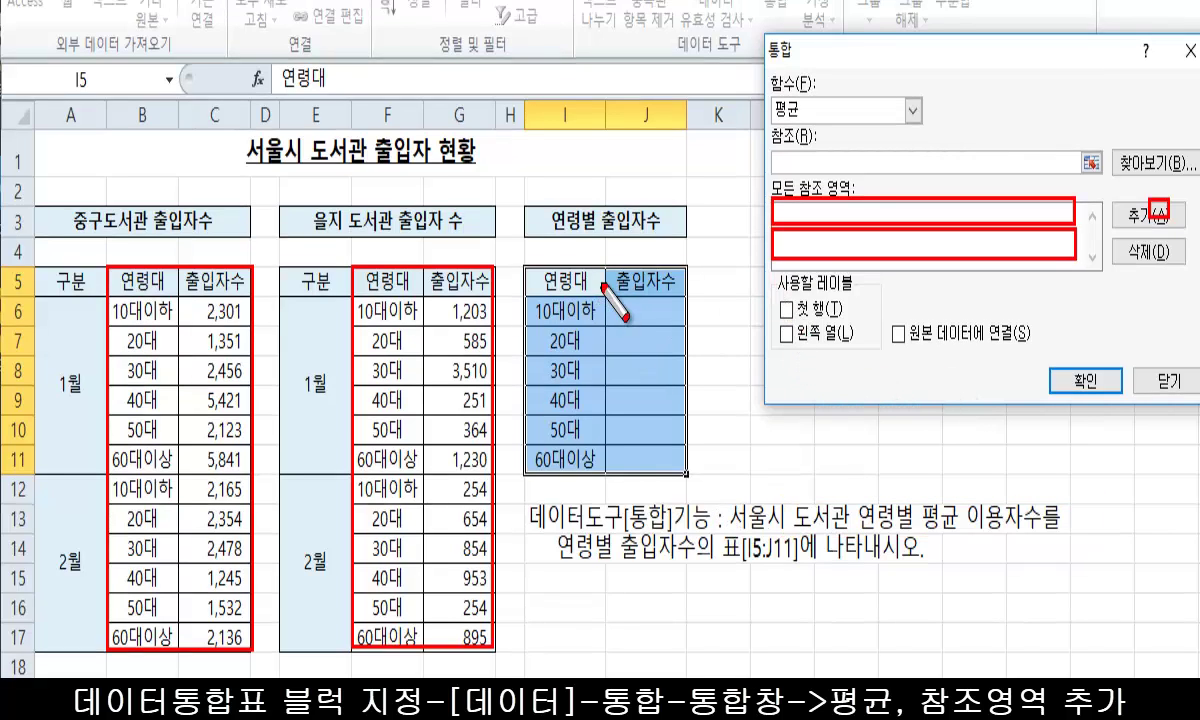
left_click_drag(601, 265, 676, 297)
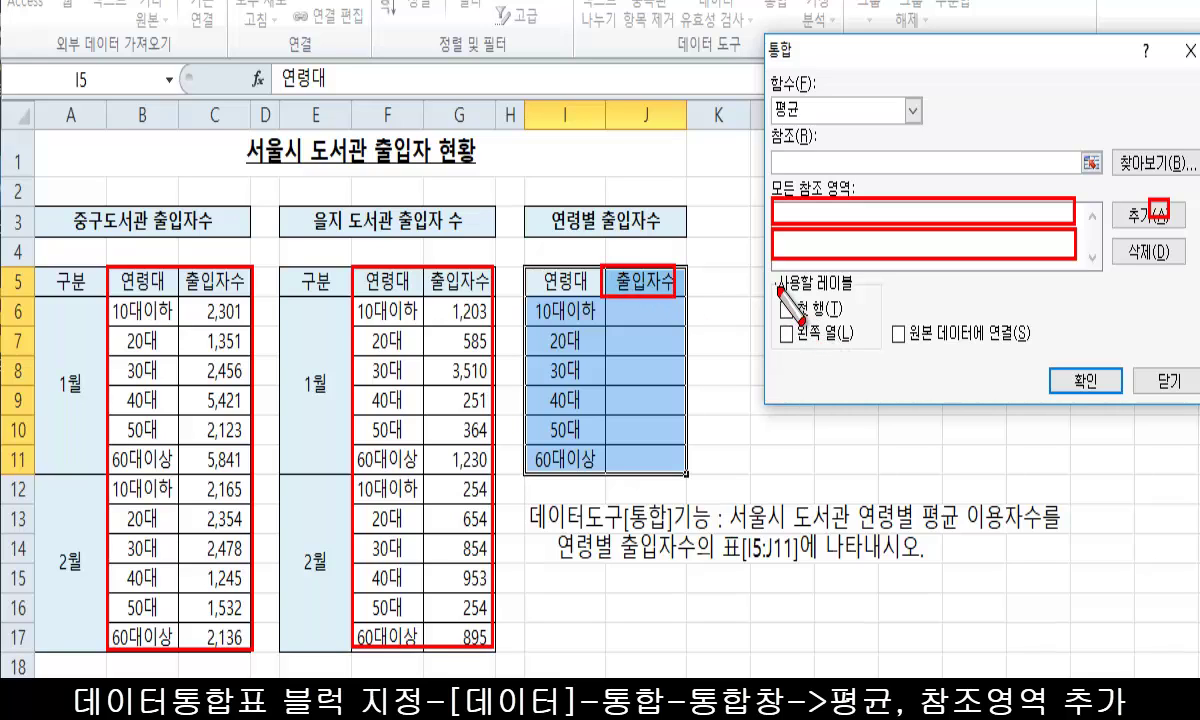
left_click_drag(776, 285, 848, 320)
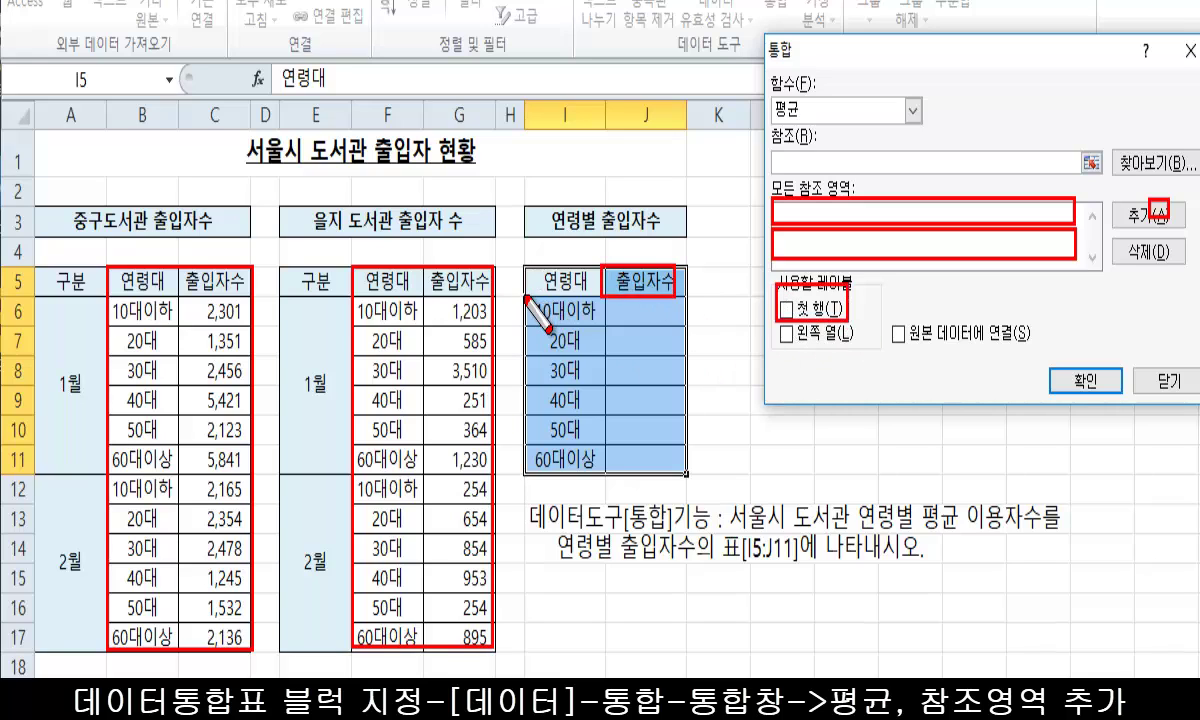
mouse_move(530, 300)
left_mouse_down()
mouse_move(605, 455)
mouse_move(528, 298)
left_mouse_up()
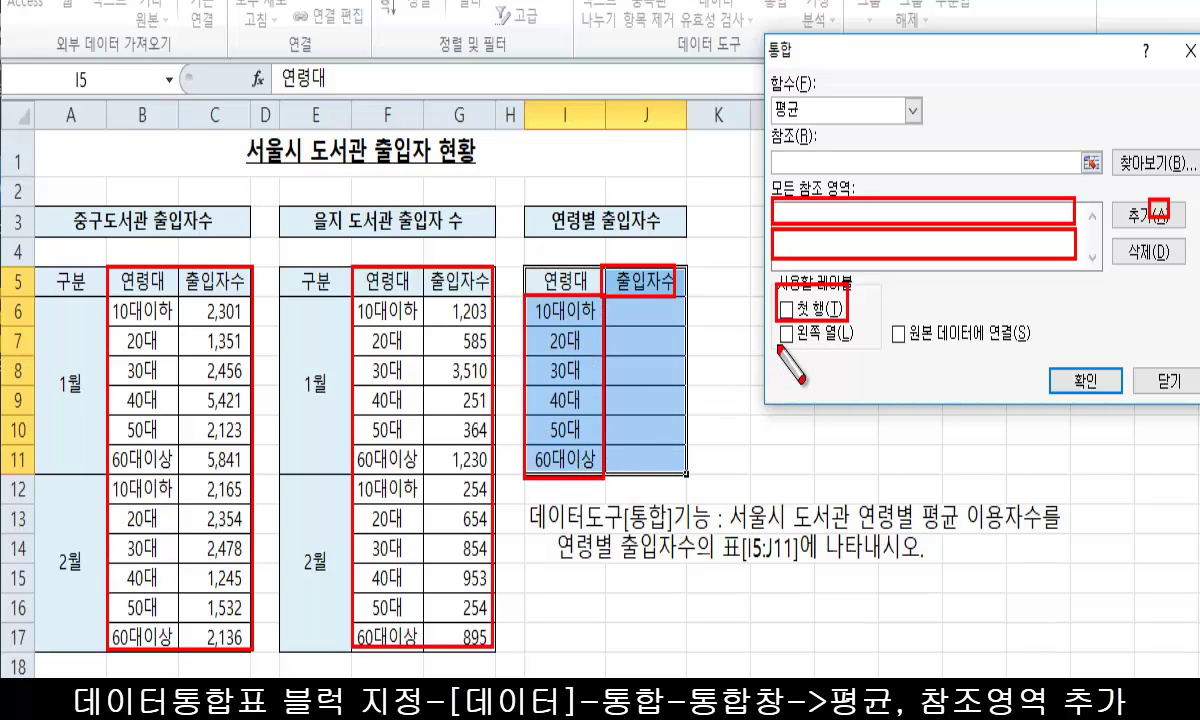
mouse_move(776, 322)
left_mouse_down()
mouse_move(828, 355)
mouse_move(860, 351)
left_mouse_up()
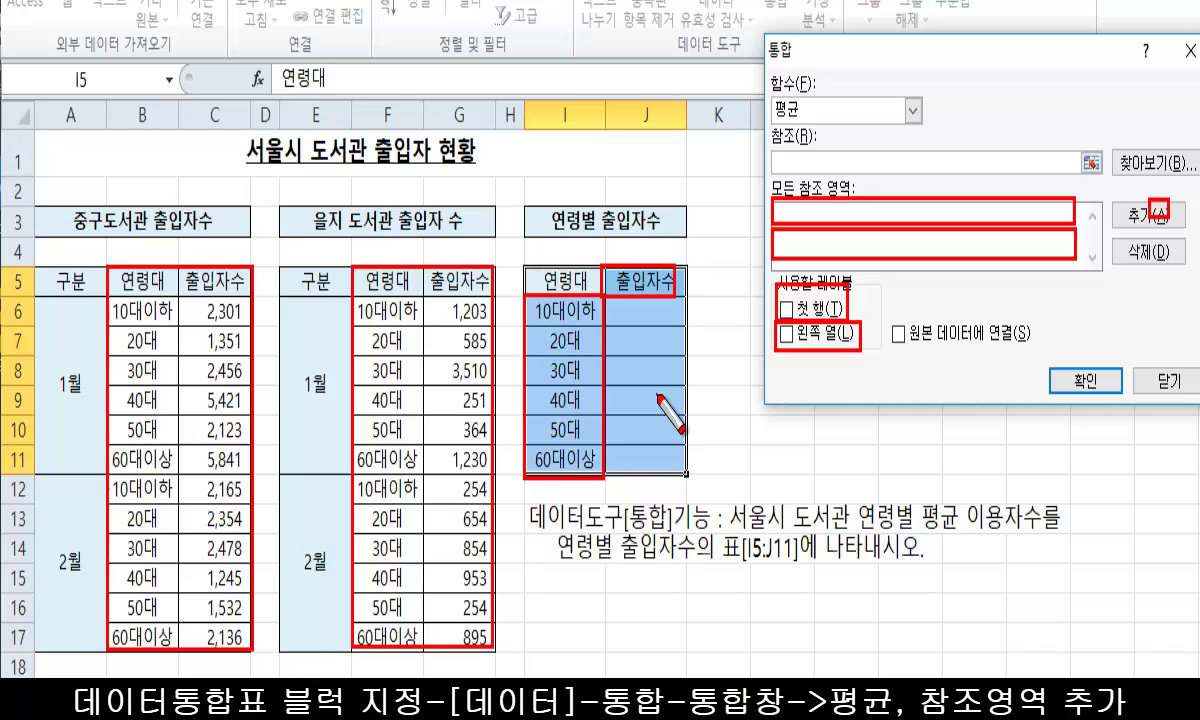
key("Escape")
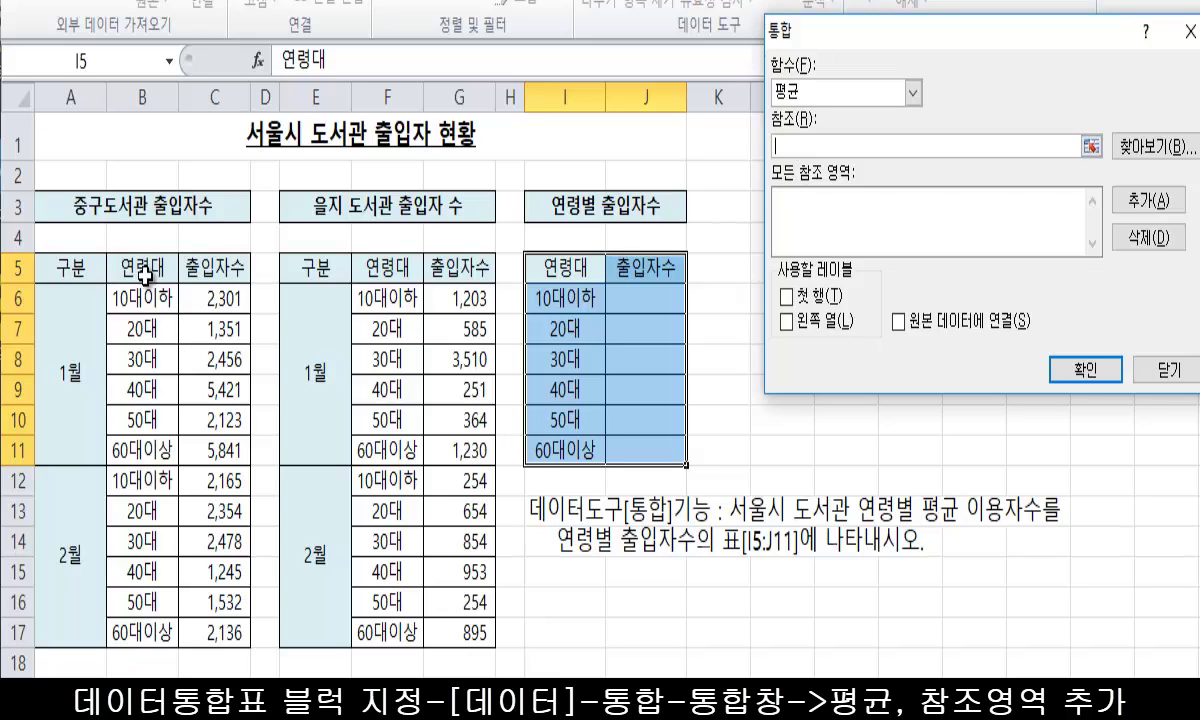
Step: Add the 중구도서관 range B5:C17 and the 을지 도서관 range F5:G17 as consolidation references
left_click_drag(145, 272, 240, 645)
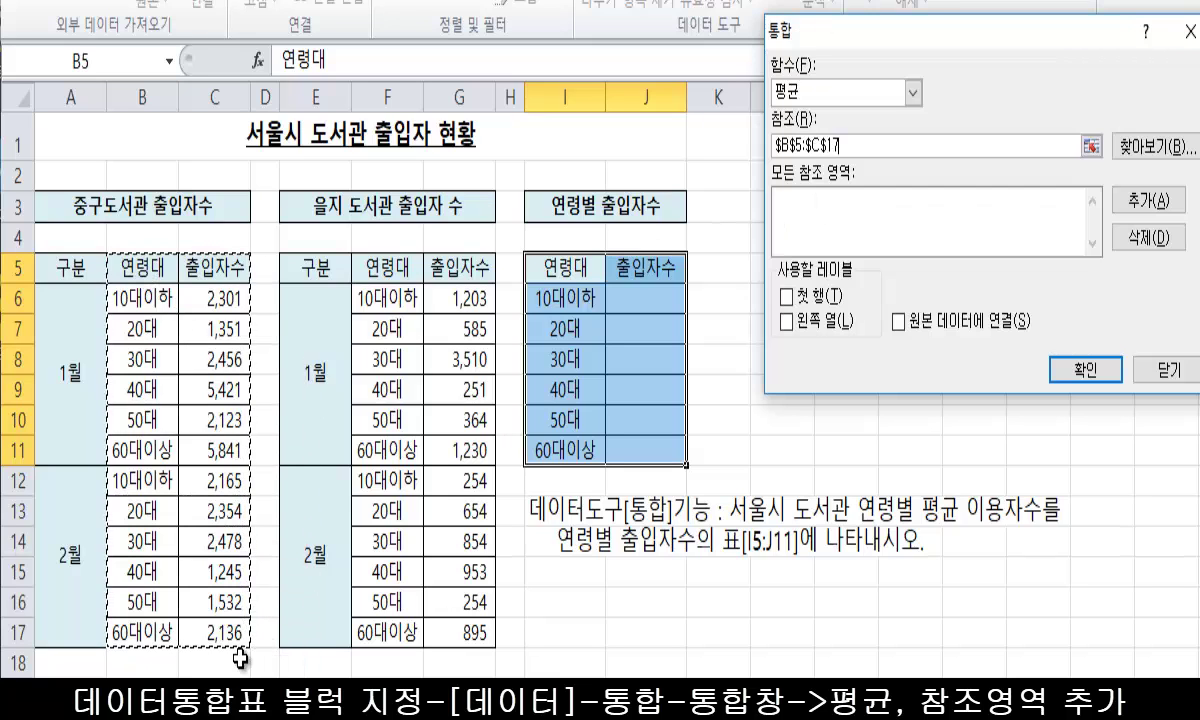
left_click(1150, 201)
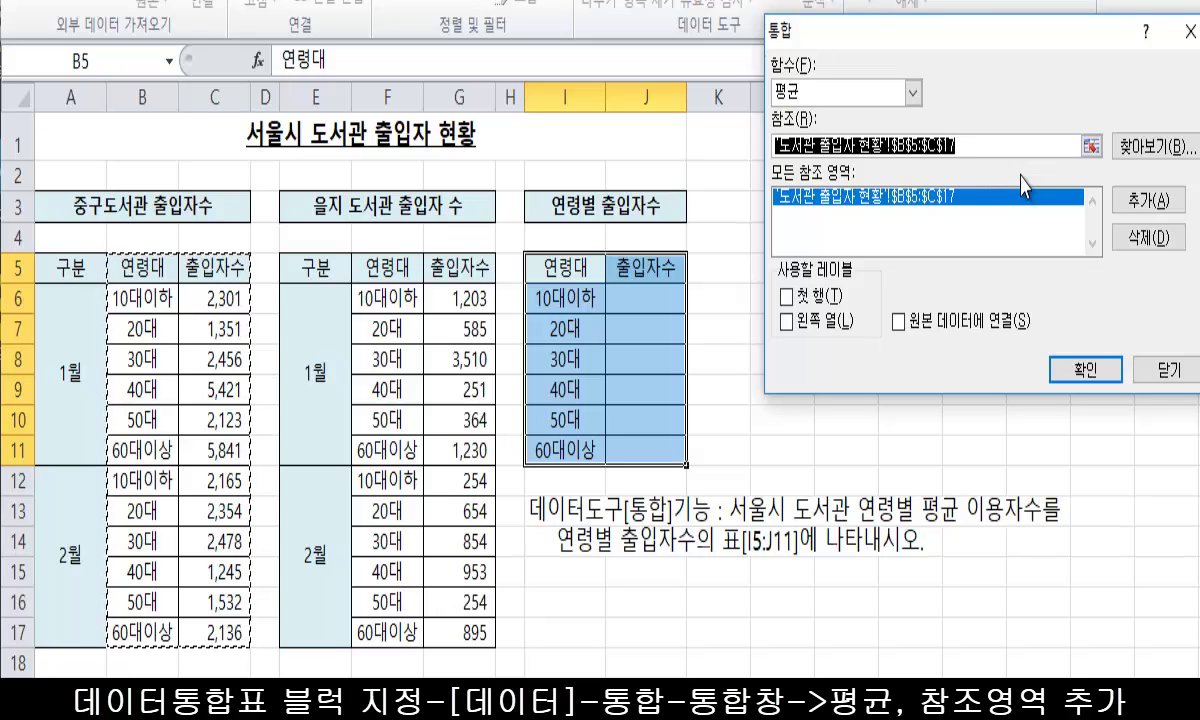
left_click_drag(373, 267, 471, 627)
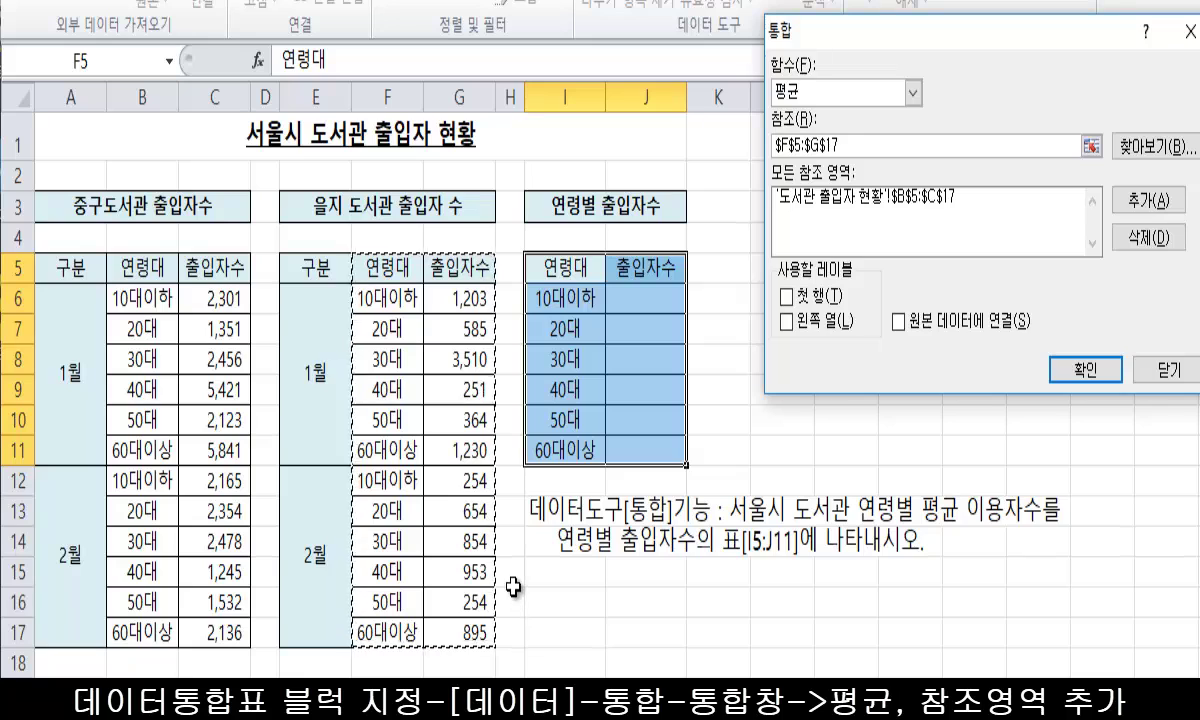
left_click(1145, 200)
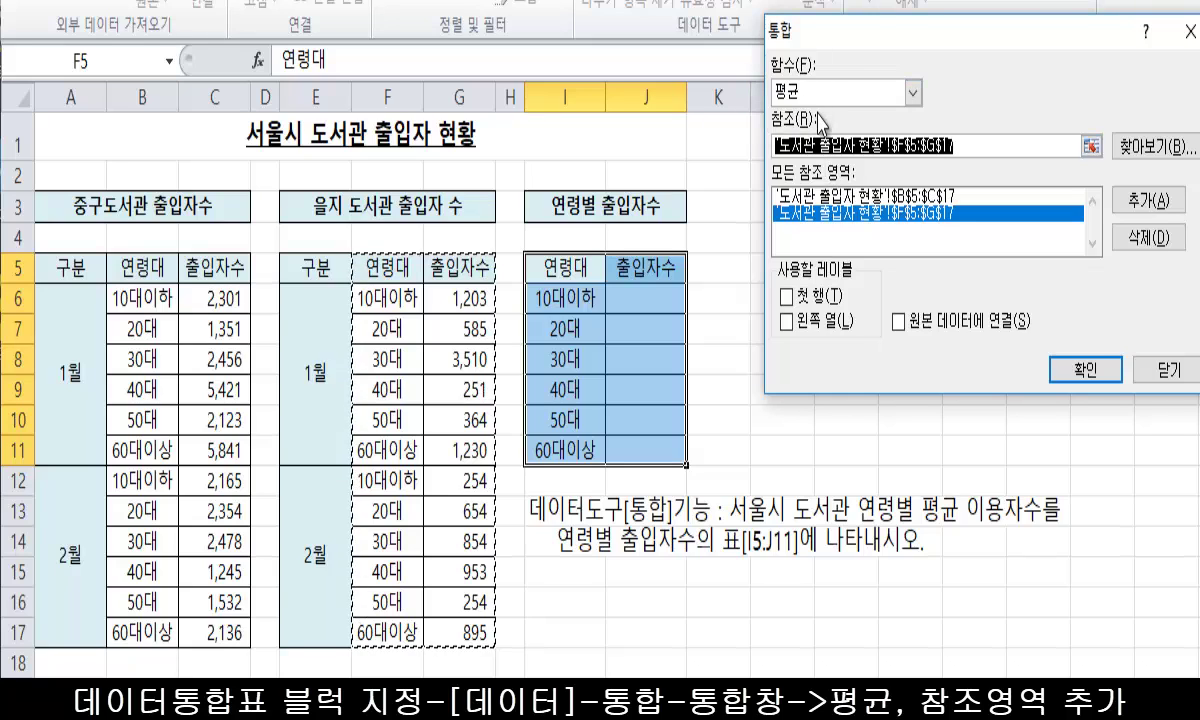
Step: Use the top row (첫 행) and left column (왼쪽 열) labels and run the average consolidation into the 연령별 출입자수 table
left_click(786, 296)
left_click(786, 322)
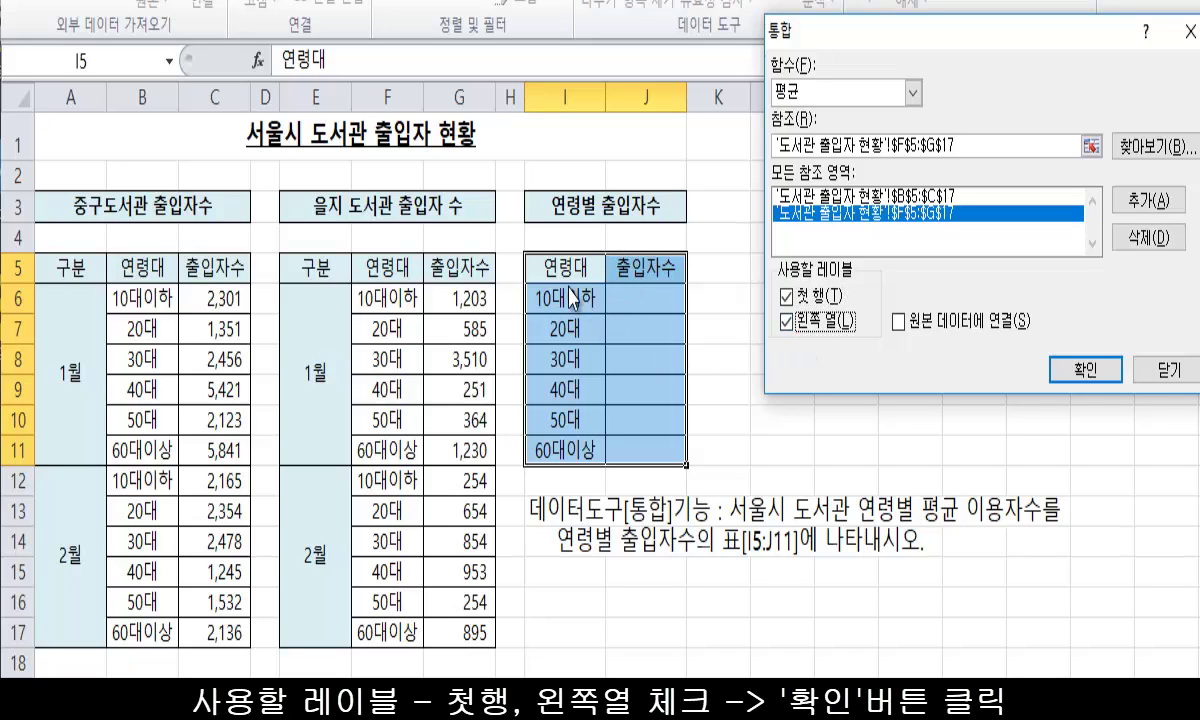
left_click(1061, 374)
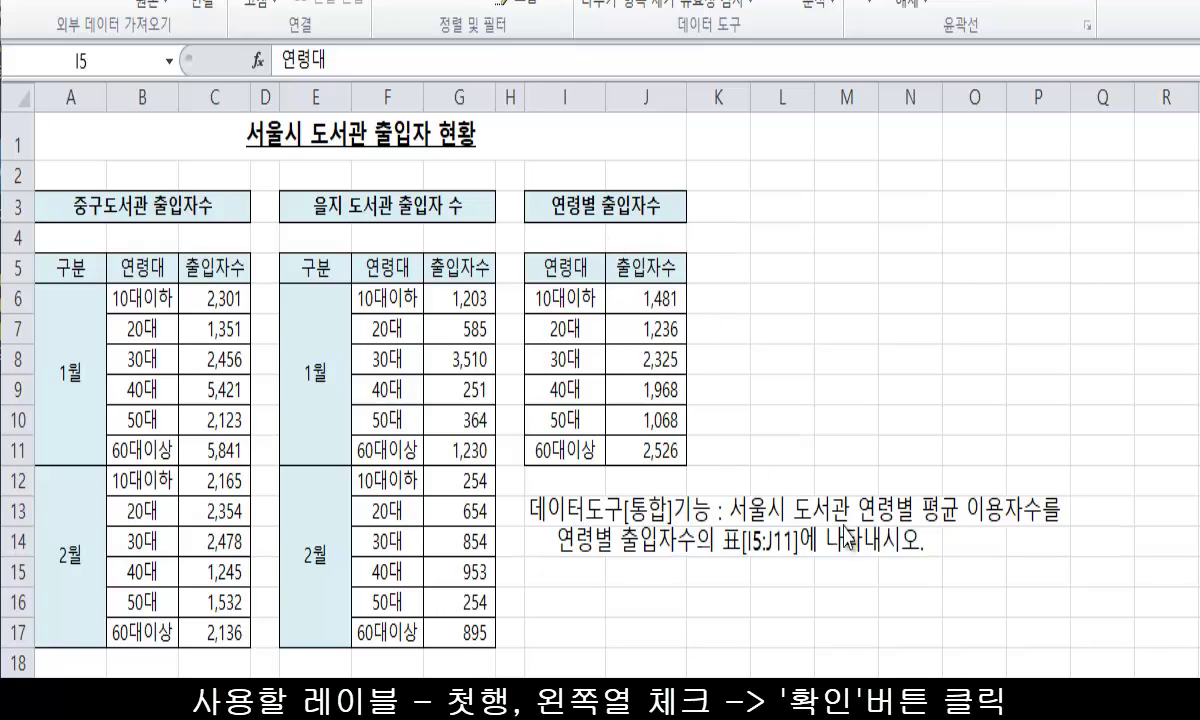
key("ctrl+a")
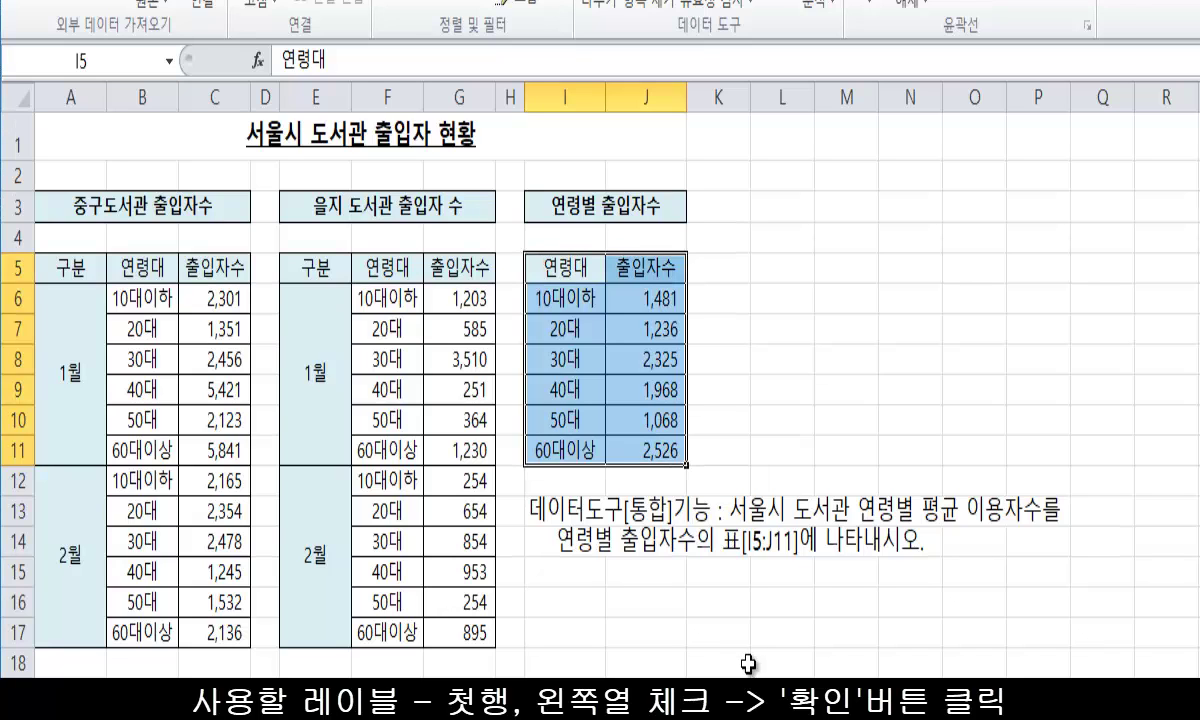
left_click(748, 663)
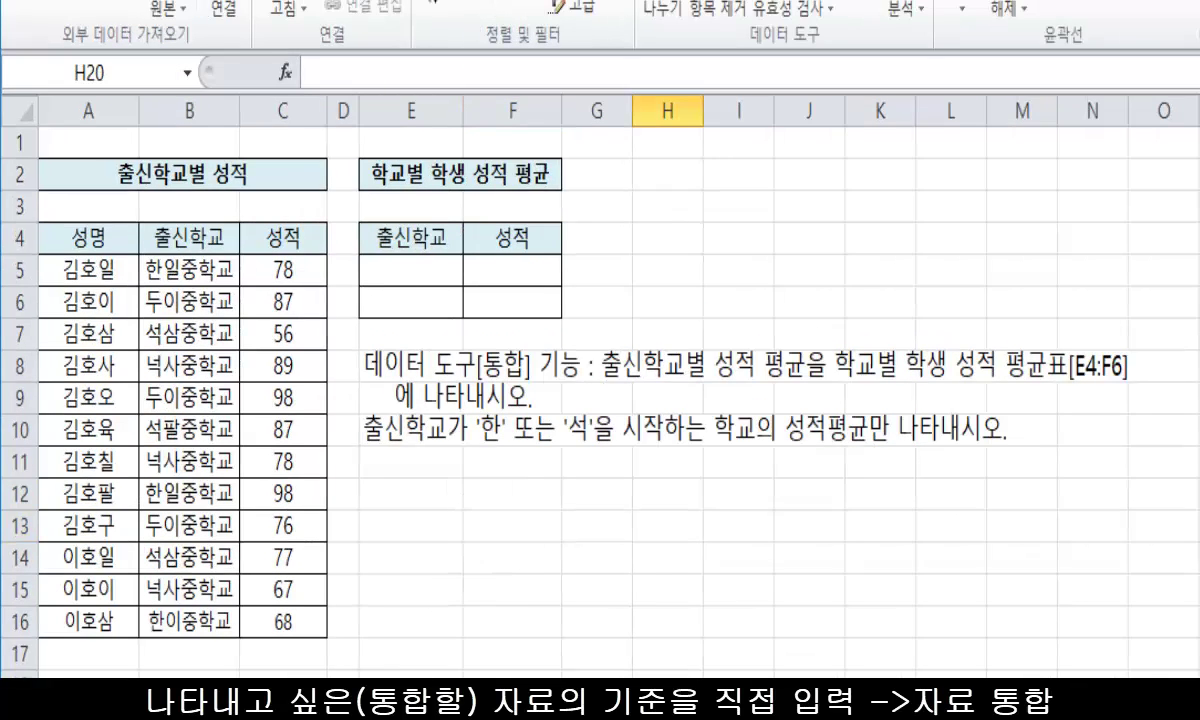
left_click_drag(378, 262, 424, 306)
left_click(430, 353)
left_click(441, 279)
left_click(422, 274)
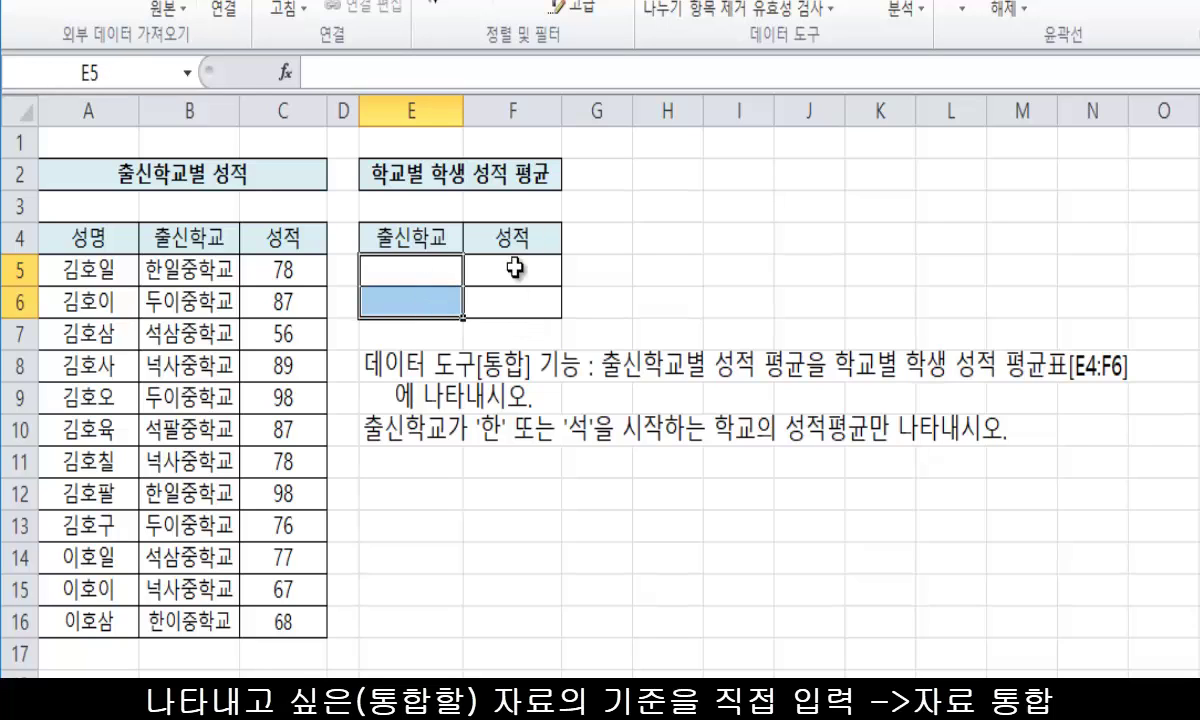
left_click(665, 333)
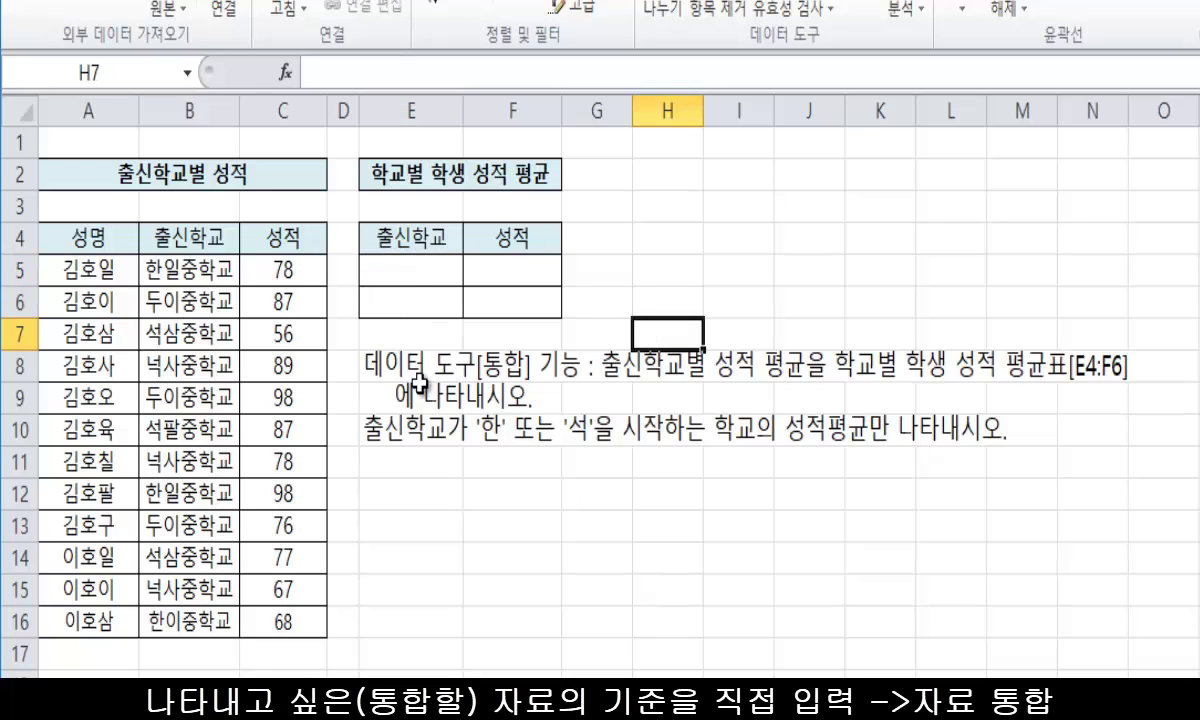
Step: Examine the task's '한' and '석' conditions and its average requirement against the matching schools in the 출신학교 column
key("ctrl+shift+d")
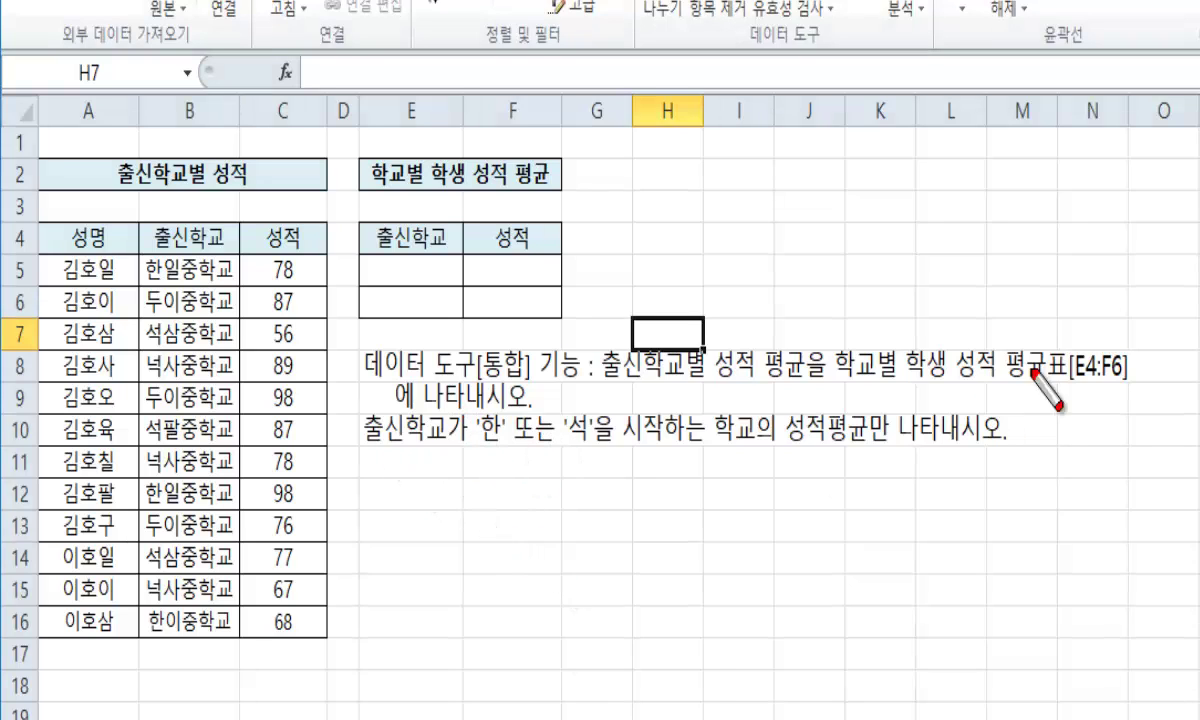
left_click_drag(470, 420, 509, 458)
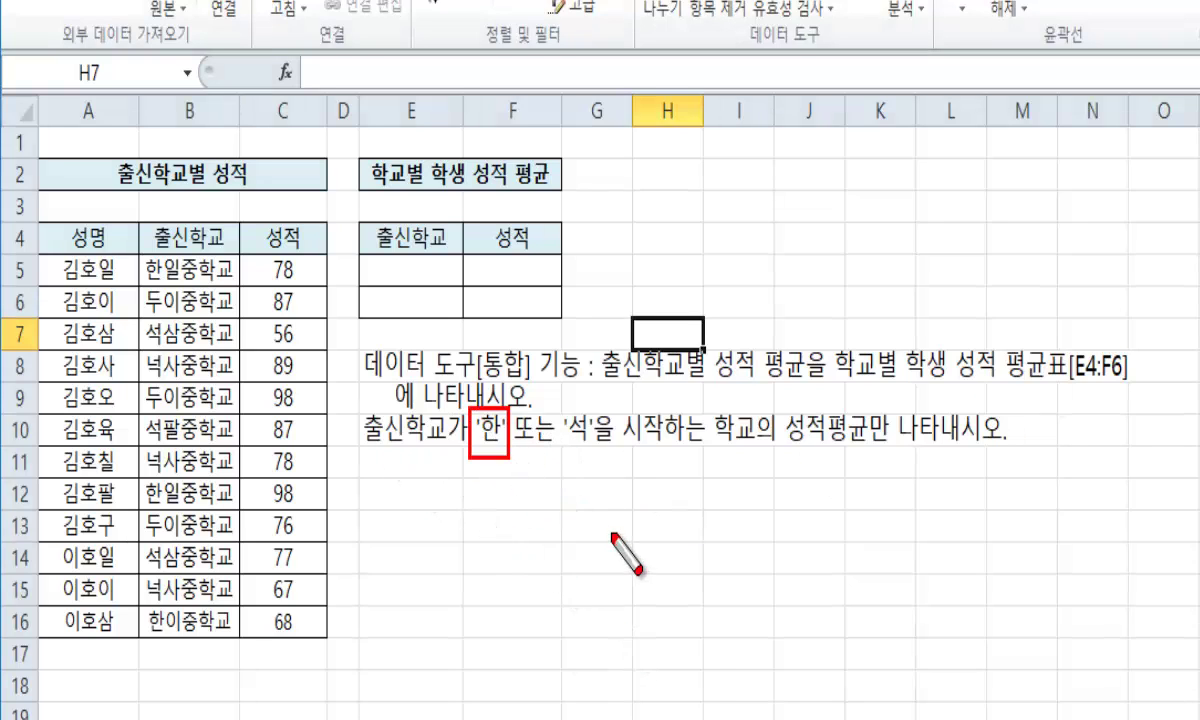
left_click_drag(560, 411, 603, 460)
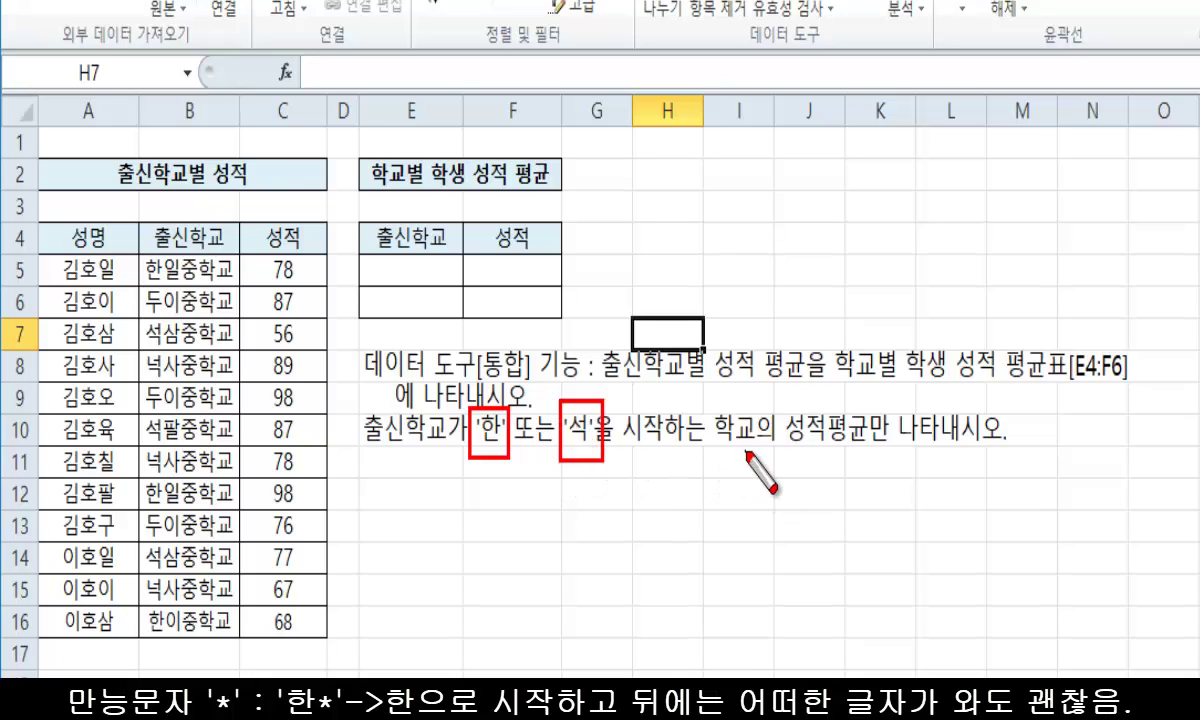
mouse_move(776, 403)
left_mouse_down()
mouse_move(838, 440)
mouse_move(958, 440)
mouse_move(1014, 456)
left_mouse_up()
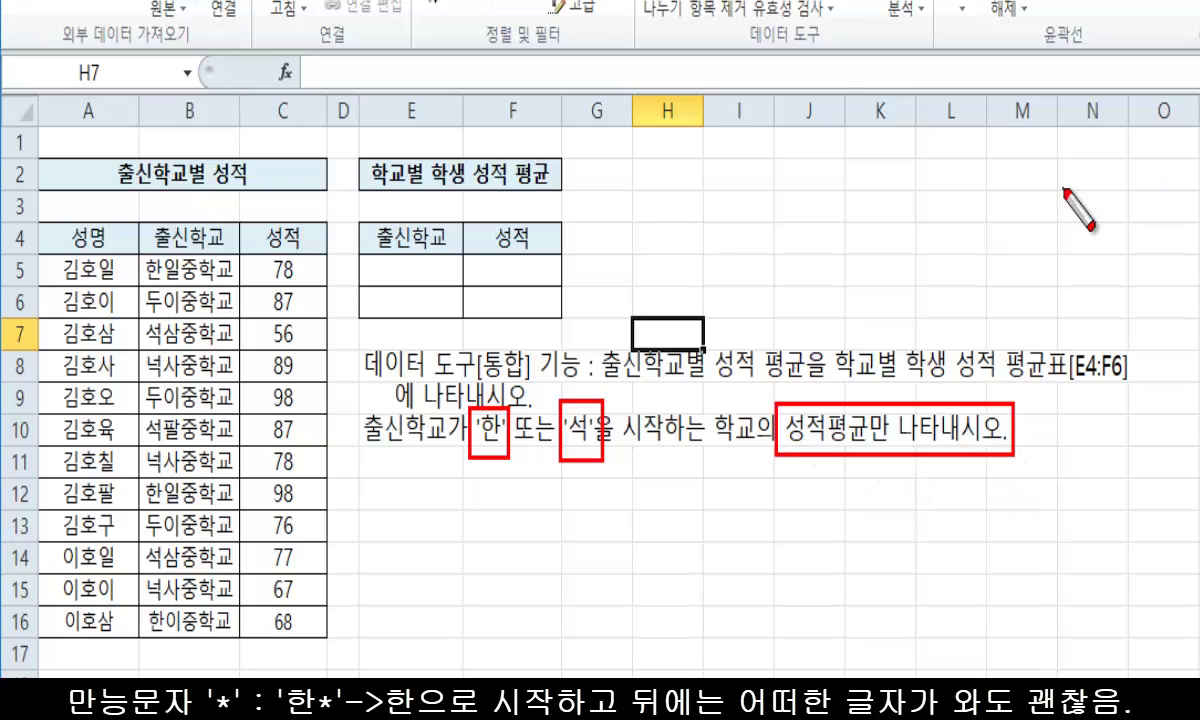
mouse_move(825, 382)
left_mouse_down()
mouse_move(822, 470)
mouse_move(876, 476)
left_mouse_up()
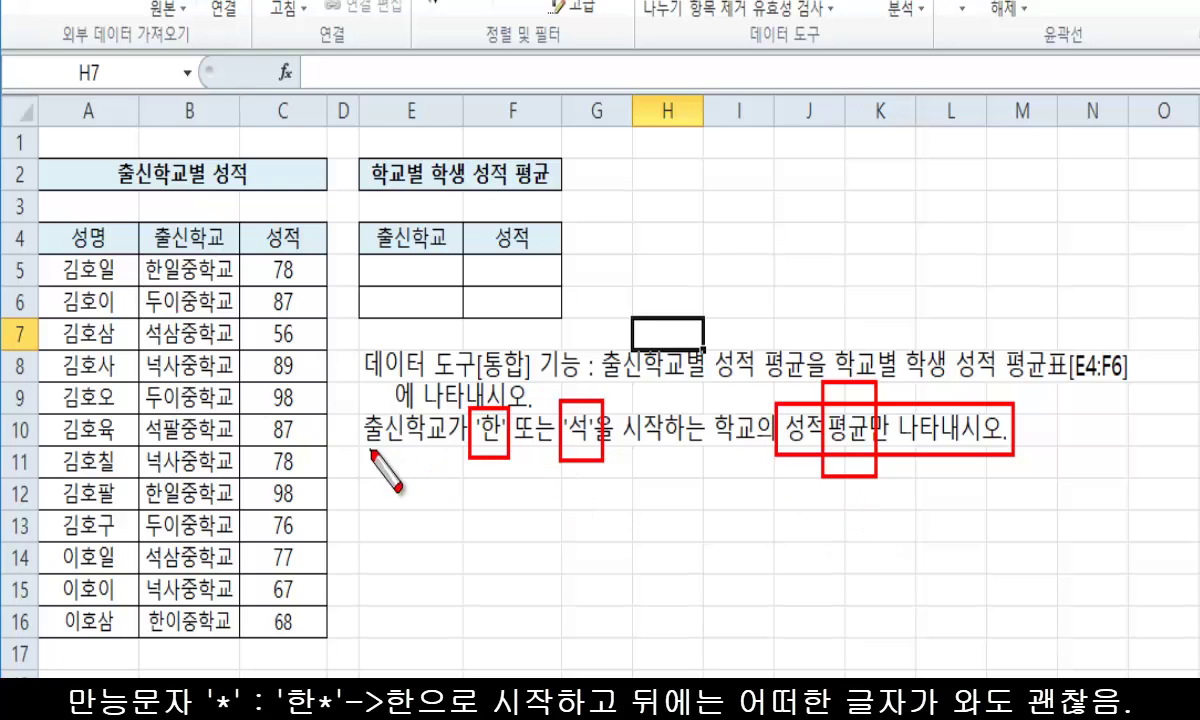
mouse_move(238, 254)
left_mouse_down()
mouse_move(238, 288)
mouse_move(136, 254)
left_mouse_up()
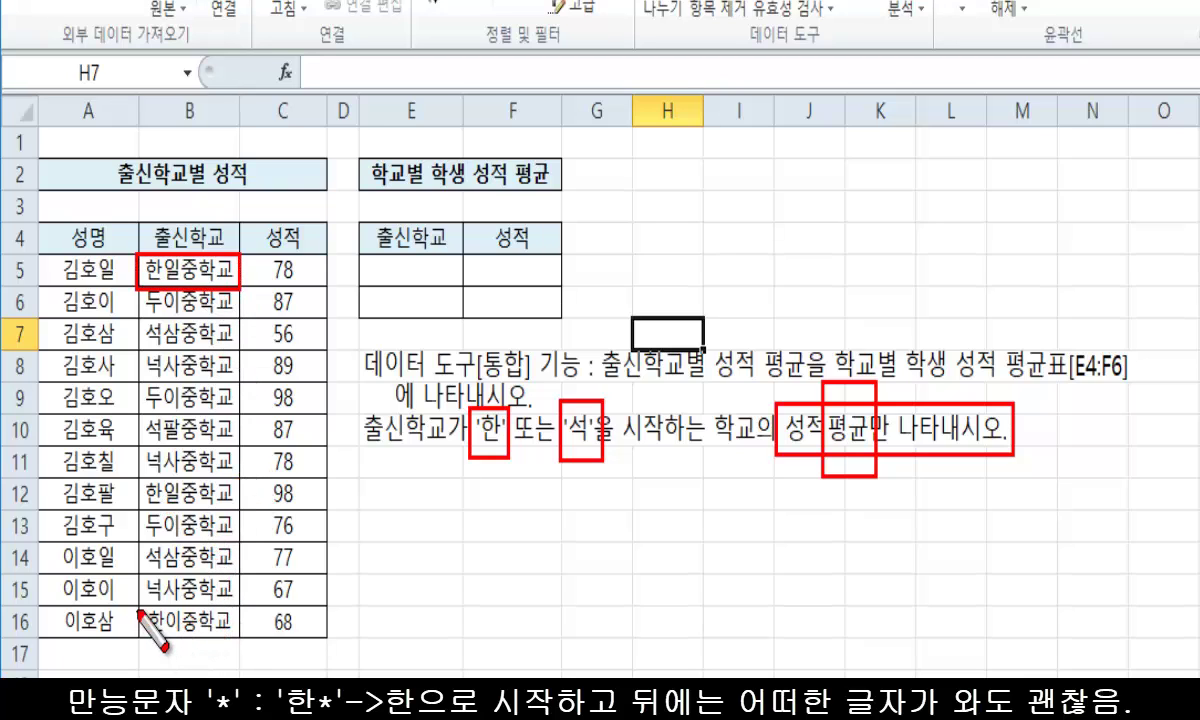
left_click_drag(138, 607, 240, 640)
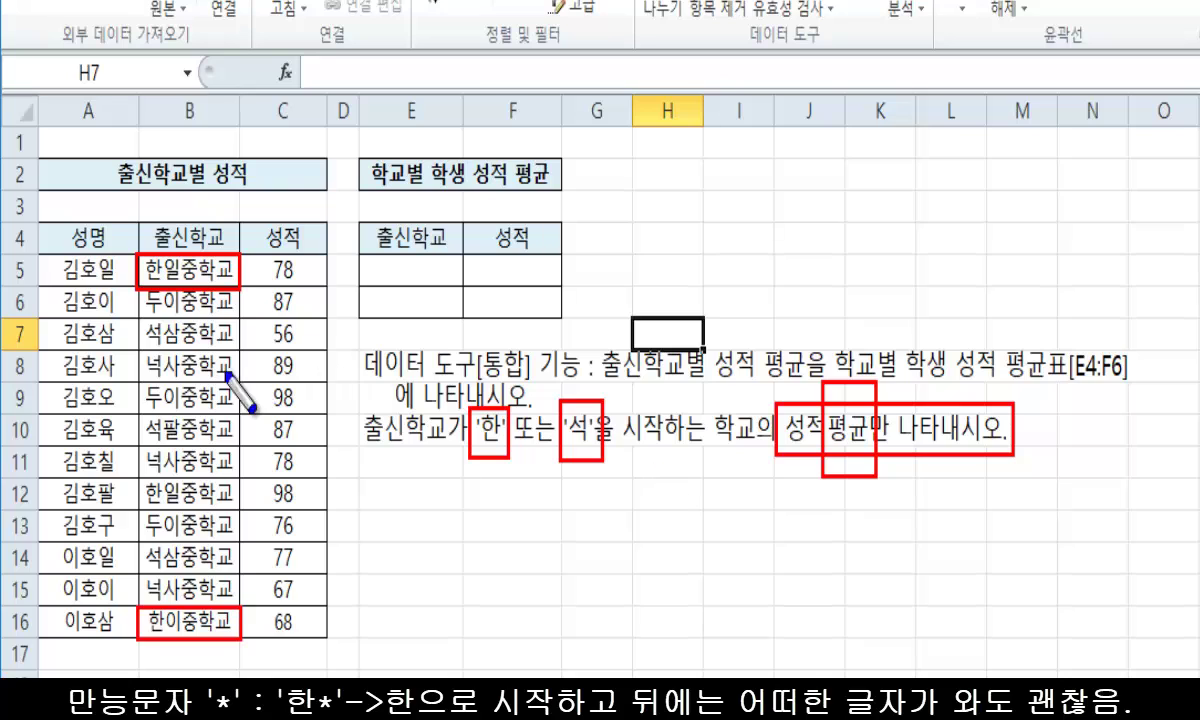
left_click_drag(136, 321, 237, 358)
mouse_move(141, 416)
left_mouse_down()
mouse_move(195, 412)
mouse_move(240, 440)
mouse_move(140, 418)
left_mouse_up()
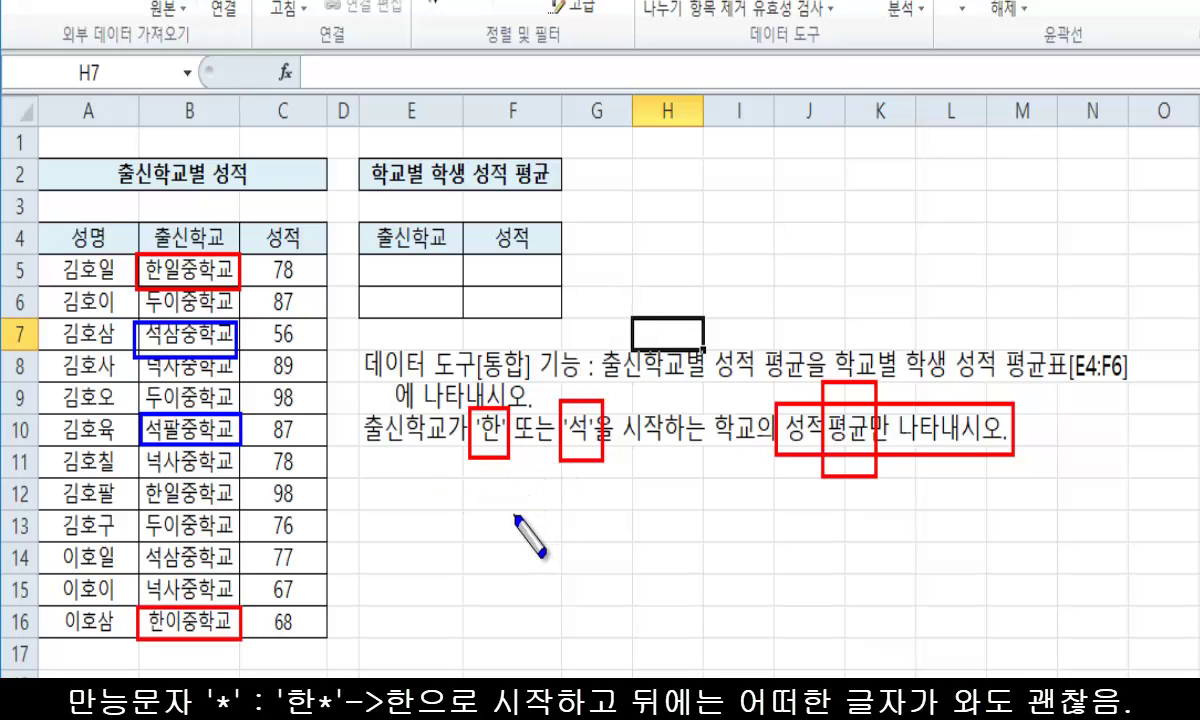
key("Escape")
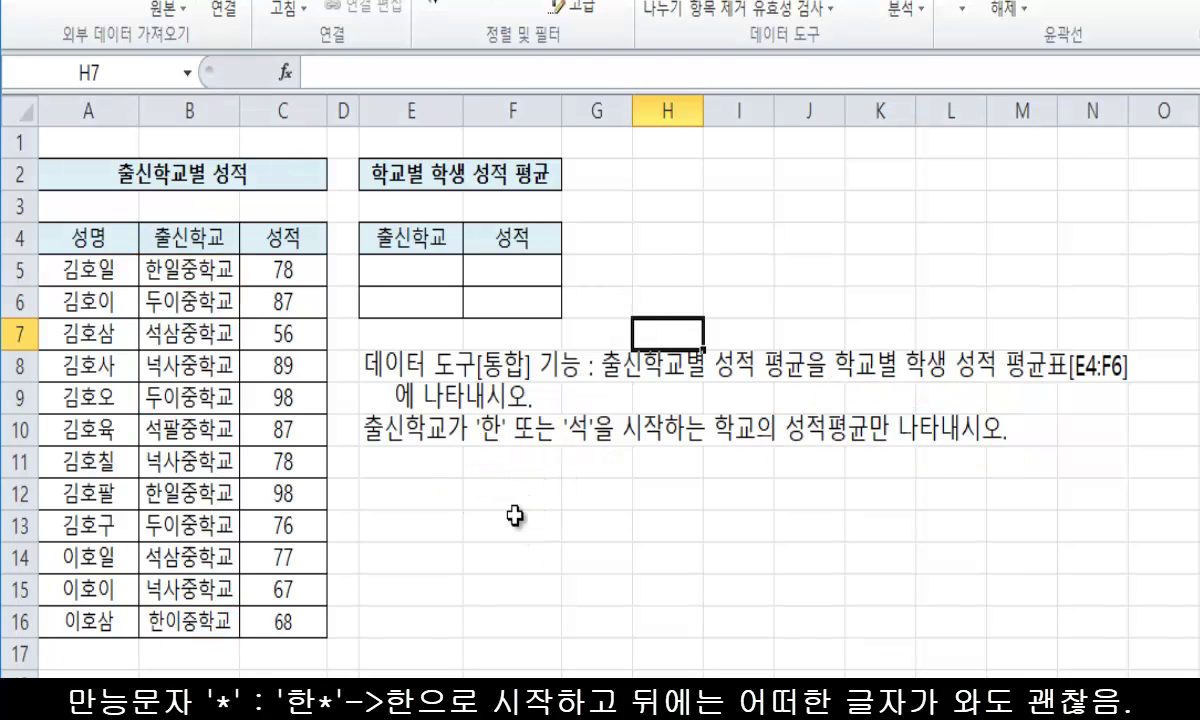
Step: Enter the wildcard criteria 한* in E5 and 석* in E6 under 출신학교 in the 학교별 학생 성적 평균 table
left_click(422, 275)
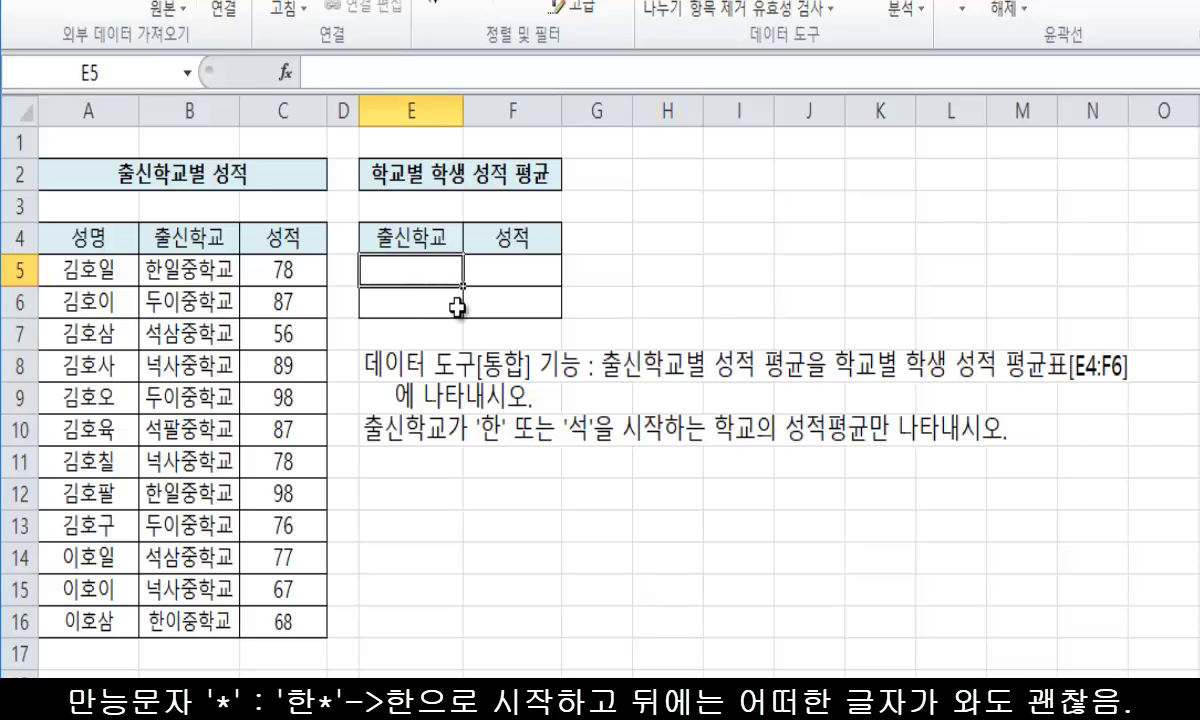
type("g")
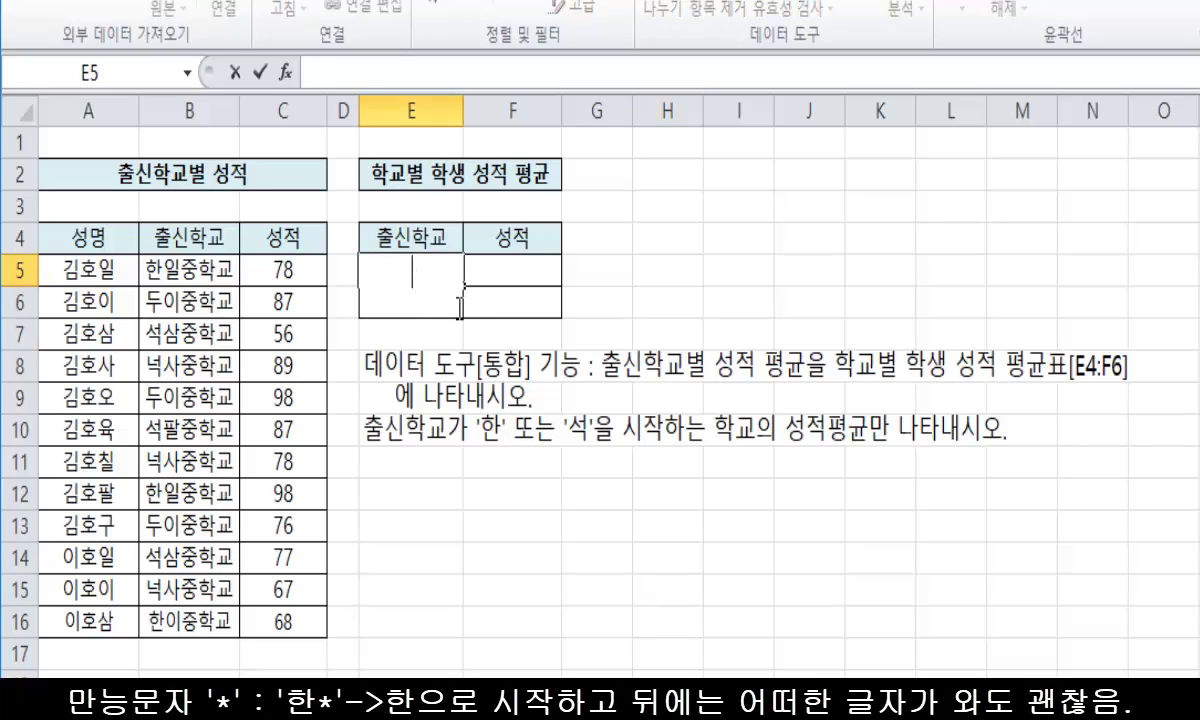
type("한*")
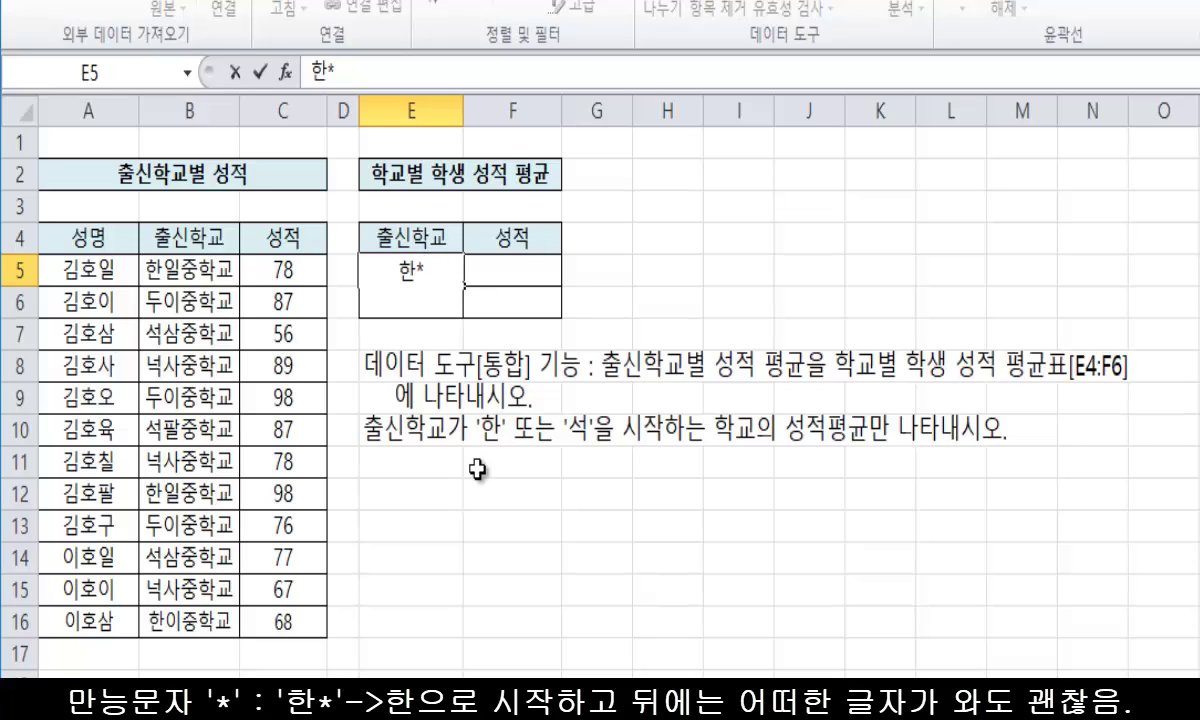
double_click(401, 268)
left_click(437, 272)
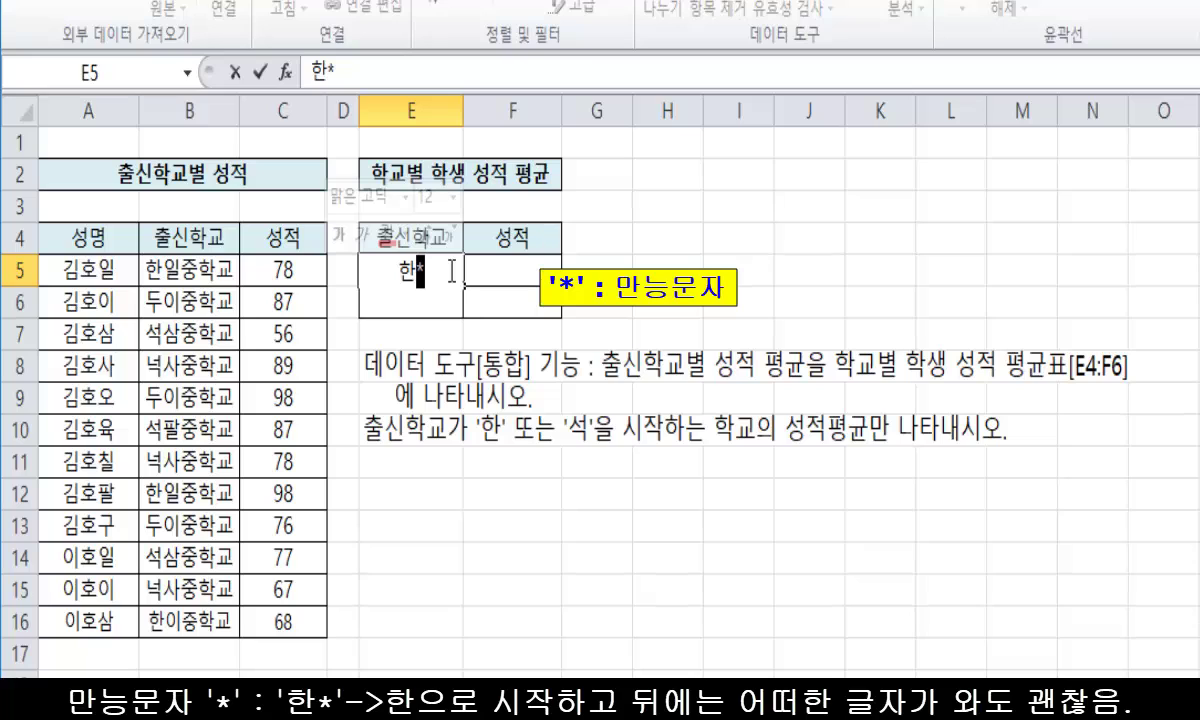
key("Return")
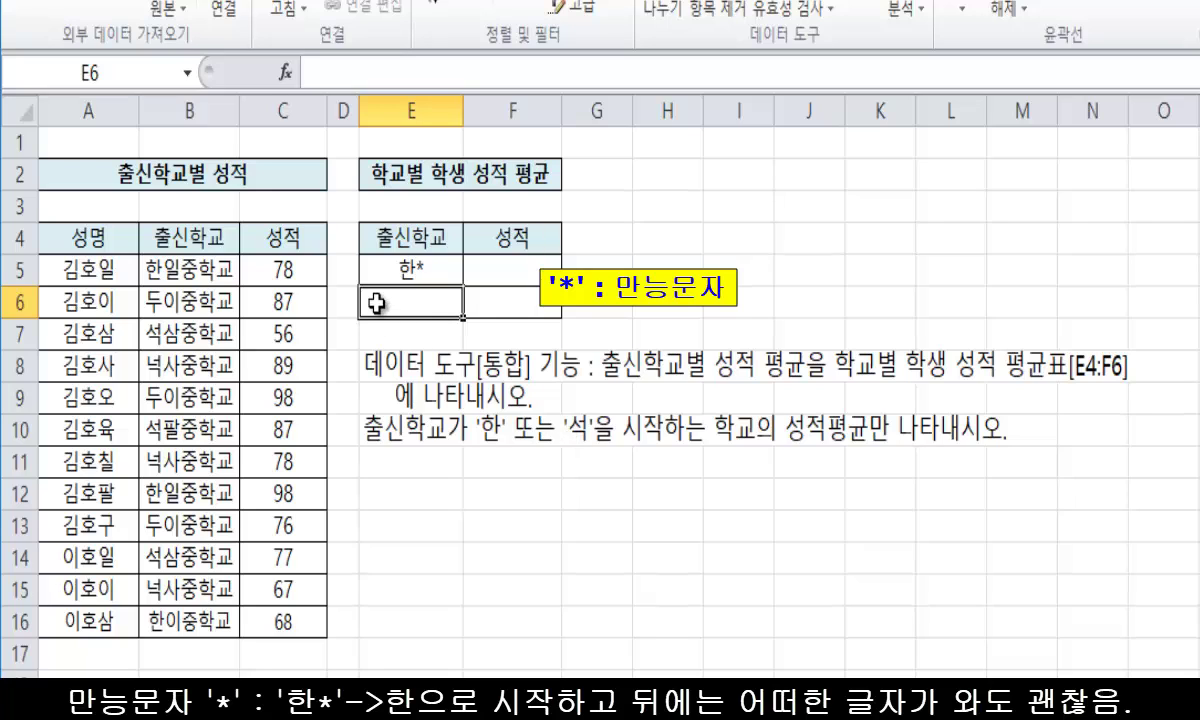
type("석")
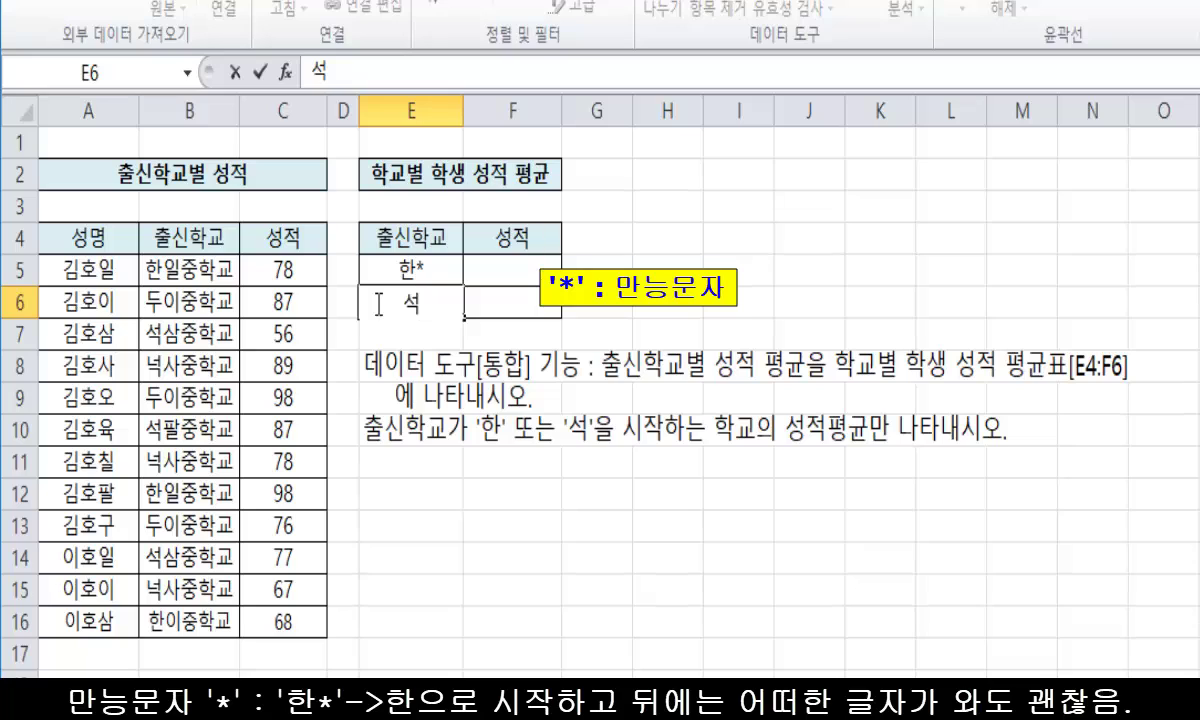
type("*")
left_click(493, 476)
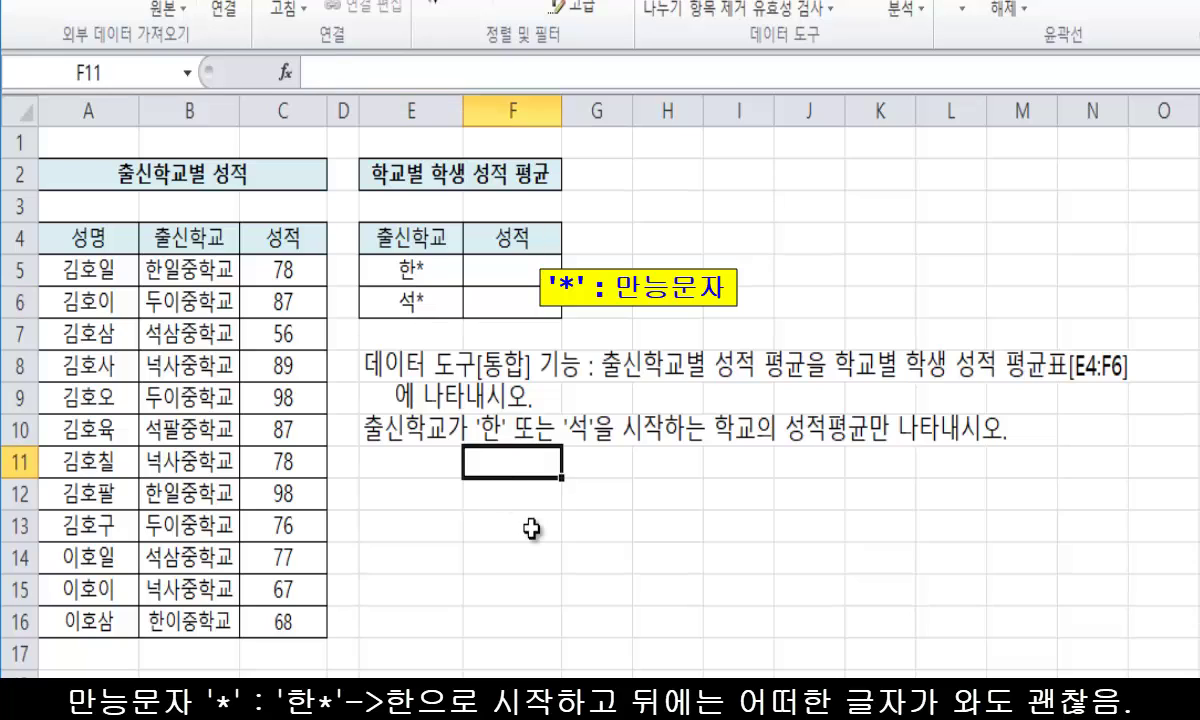
Step: Enter the example wildcard *일 in cell E13, outside the tables
left_click(445, 529)
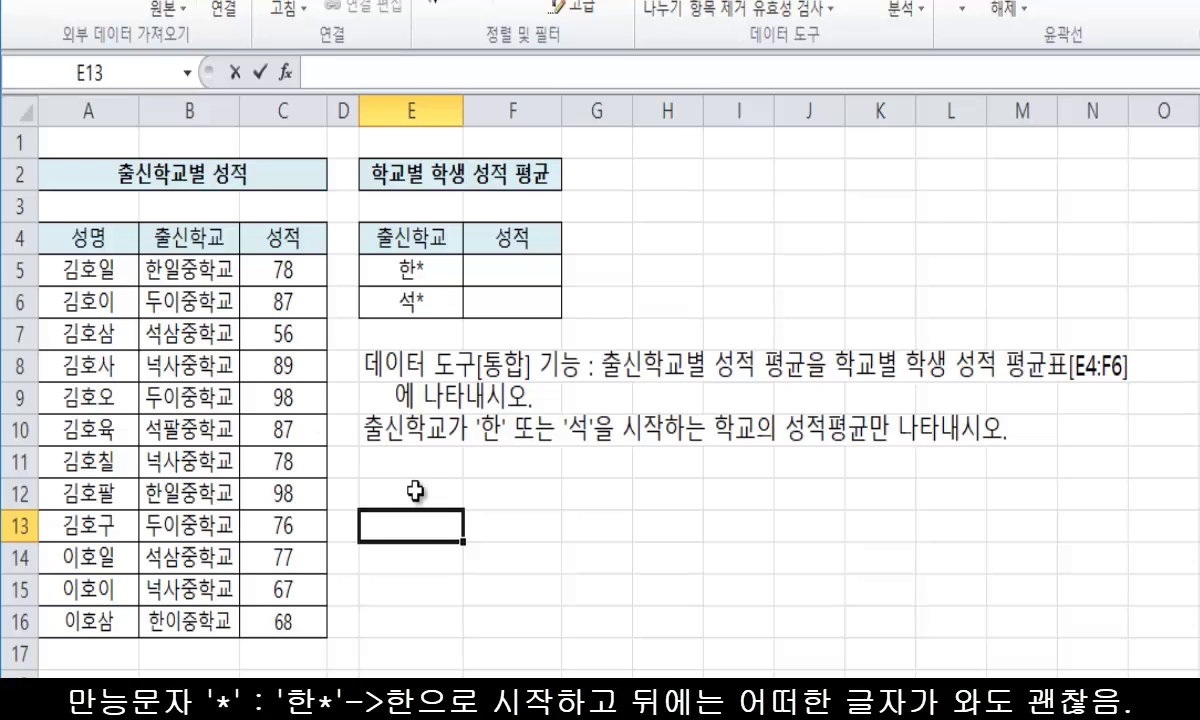
type("일")
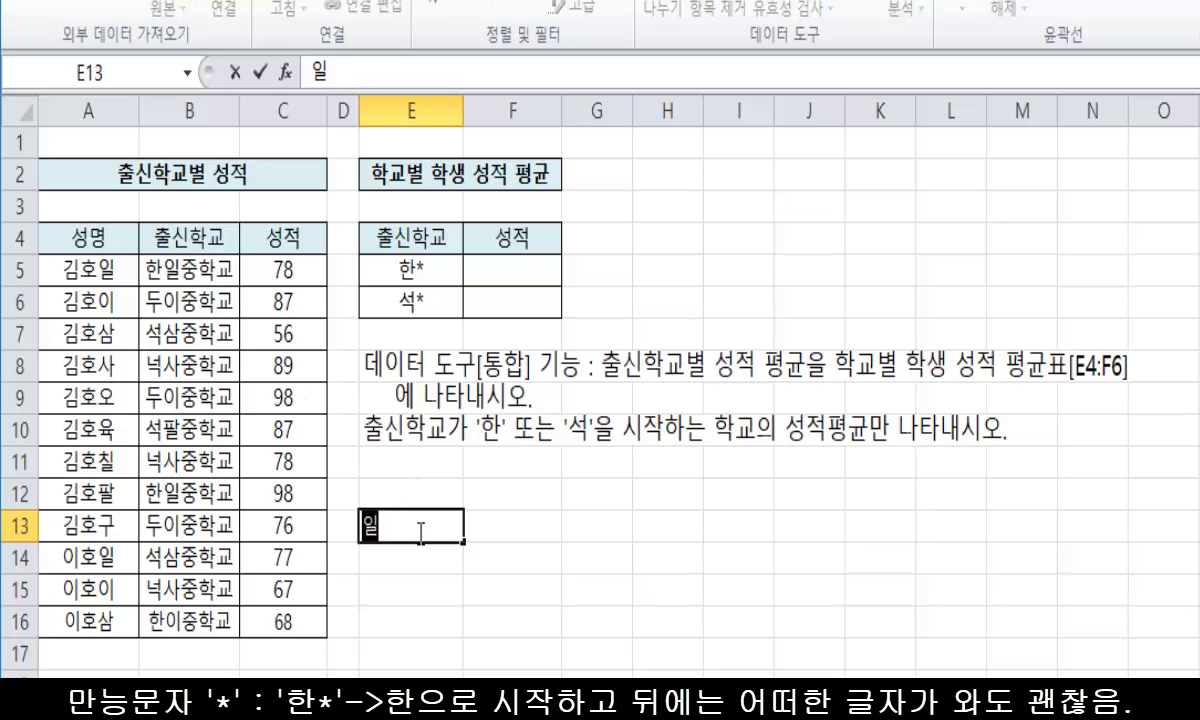
key("BackSpace")
key("BackSpace")
key("BackSpace")
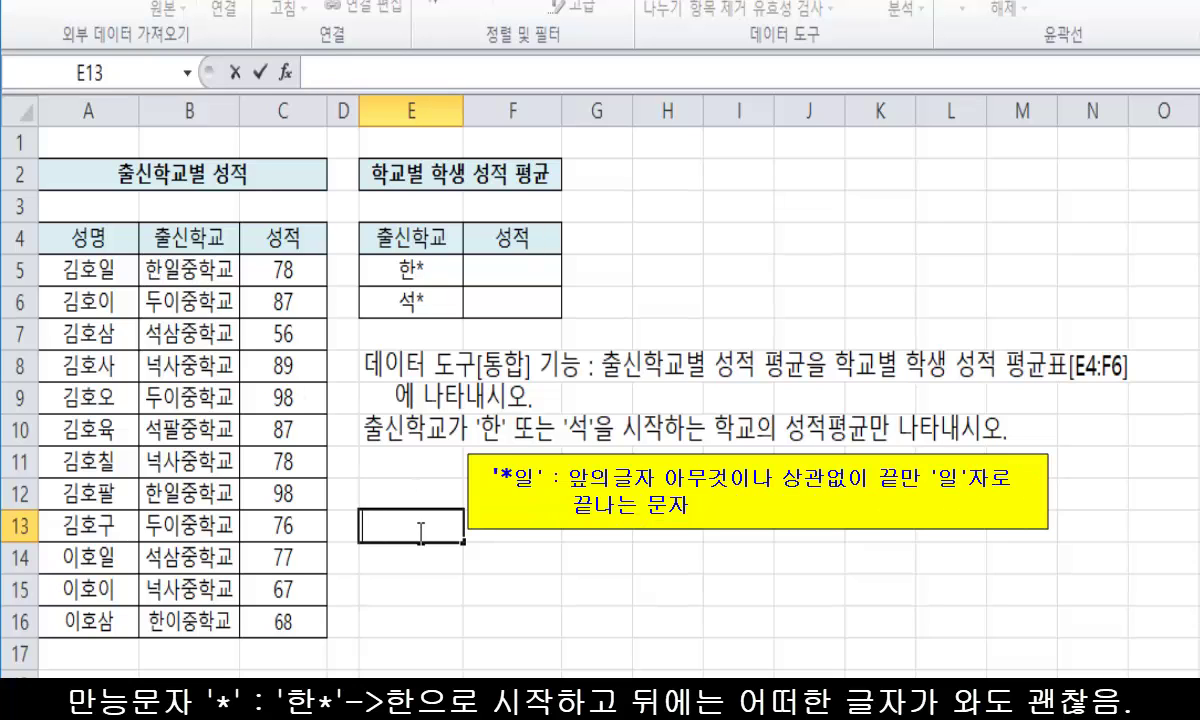
type("*ㅇ")
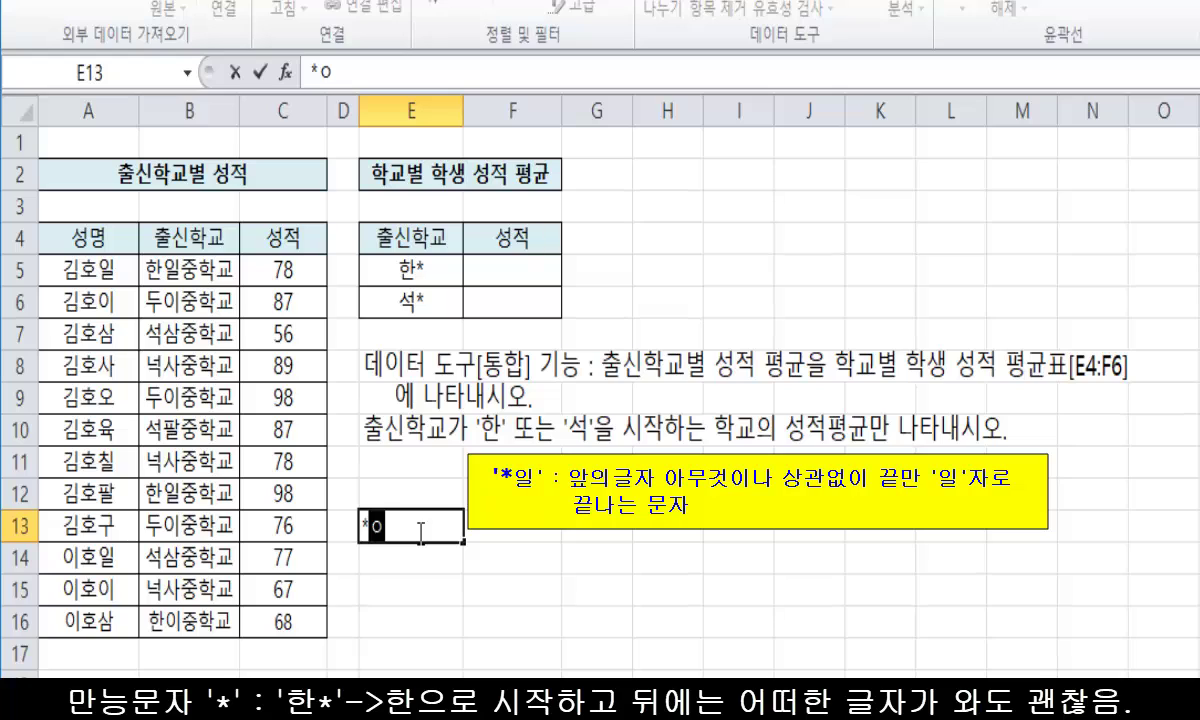
type("ㅣㄹ")
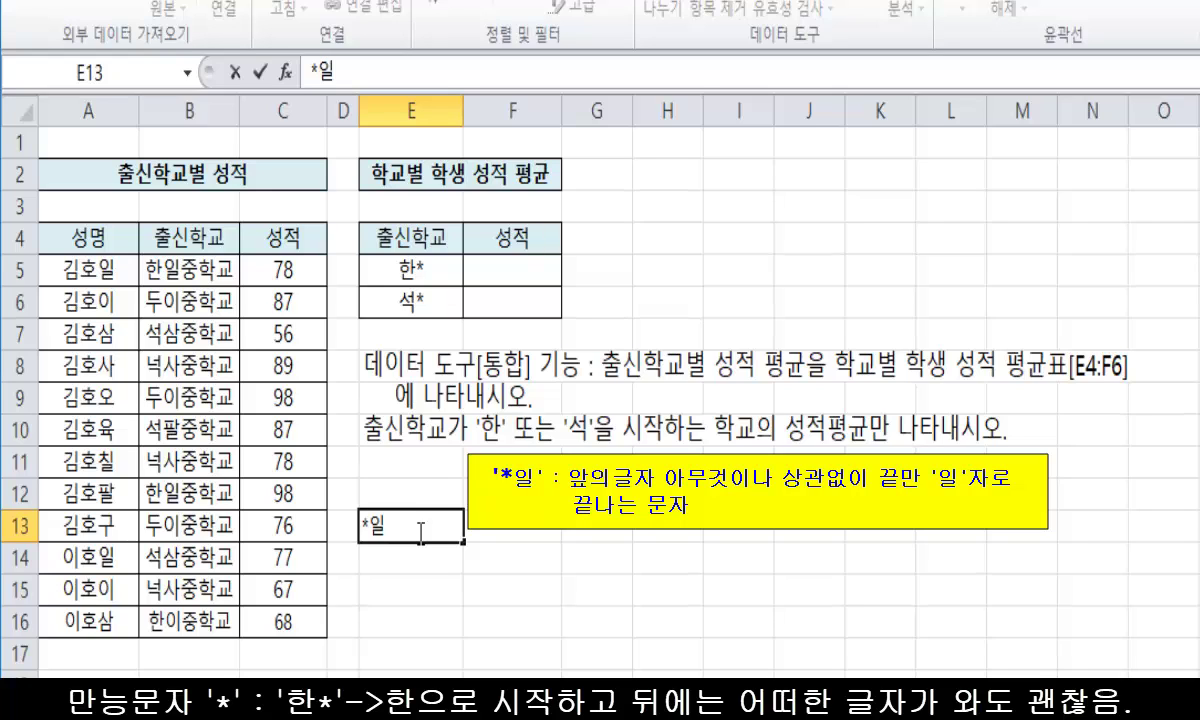
key("Return")
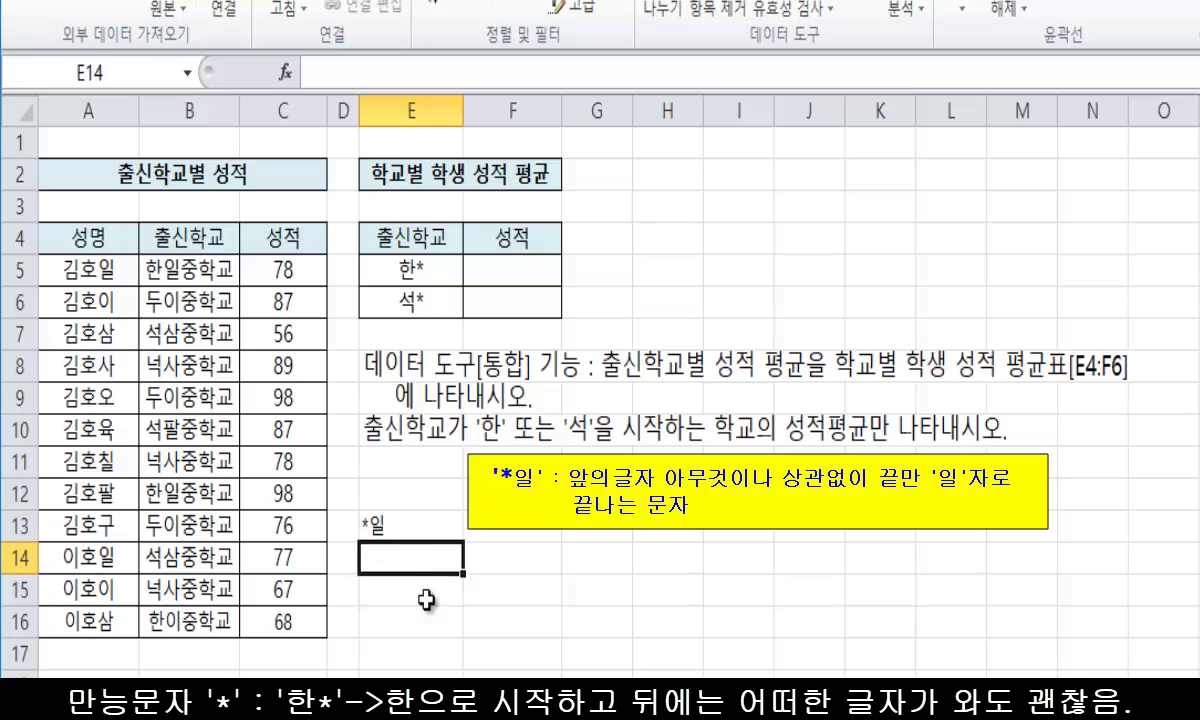
Step: Delete the wildcard example from cell E13
left_click(382, 525)
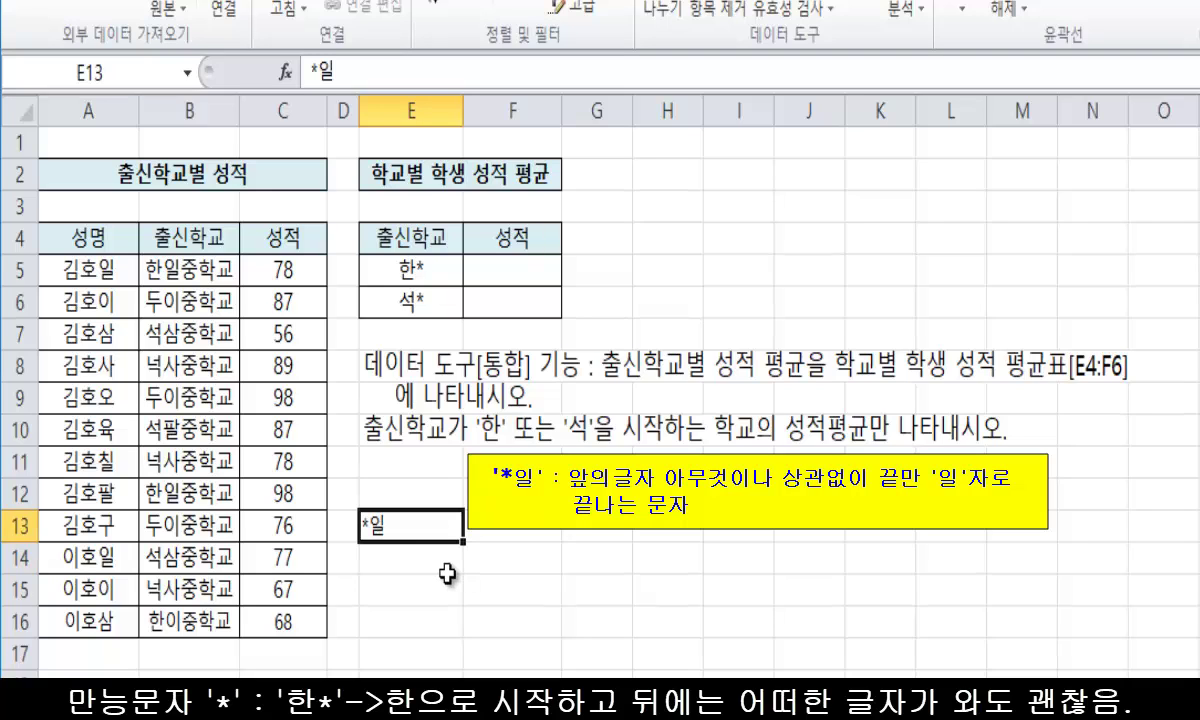
key("Delete")
left_click(517, 612)
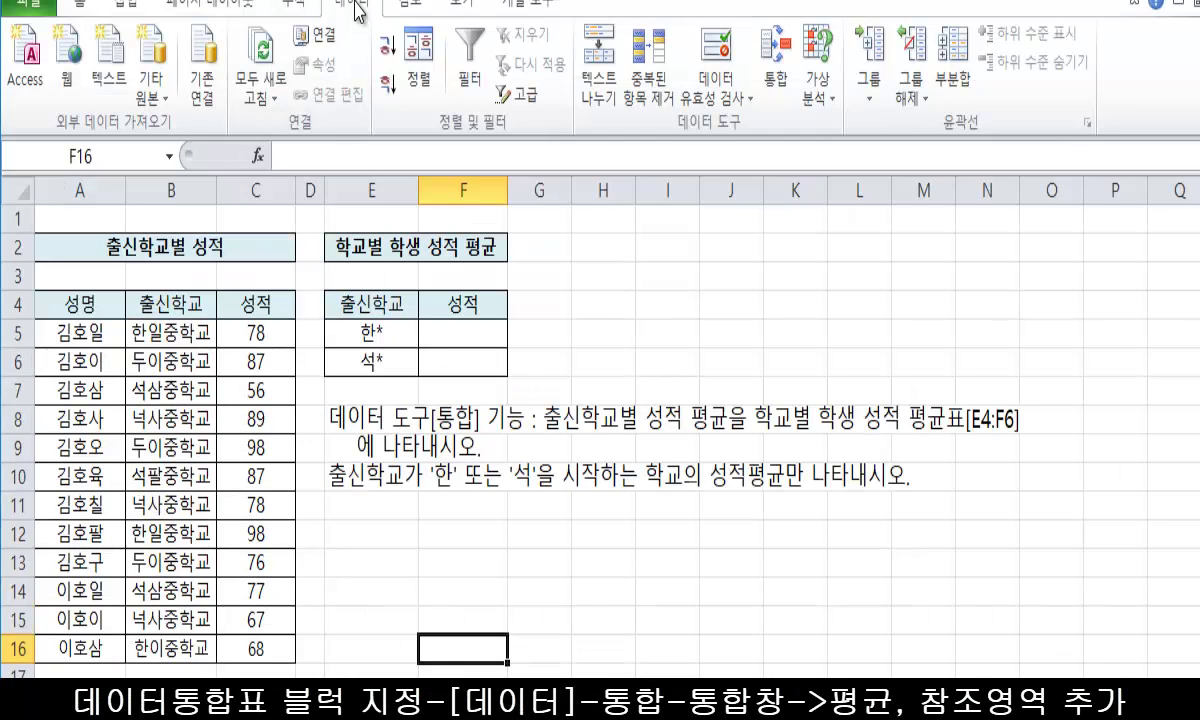
Step: Open the Consolidate (통합) dialog, keep it clear of the tables, and set the function to Average (평균)
left_click(781, 88)
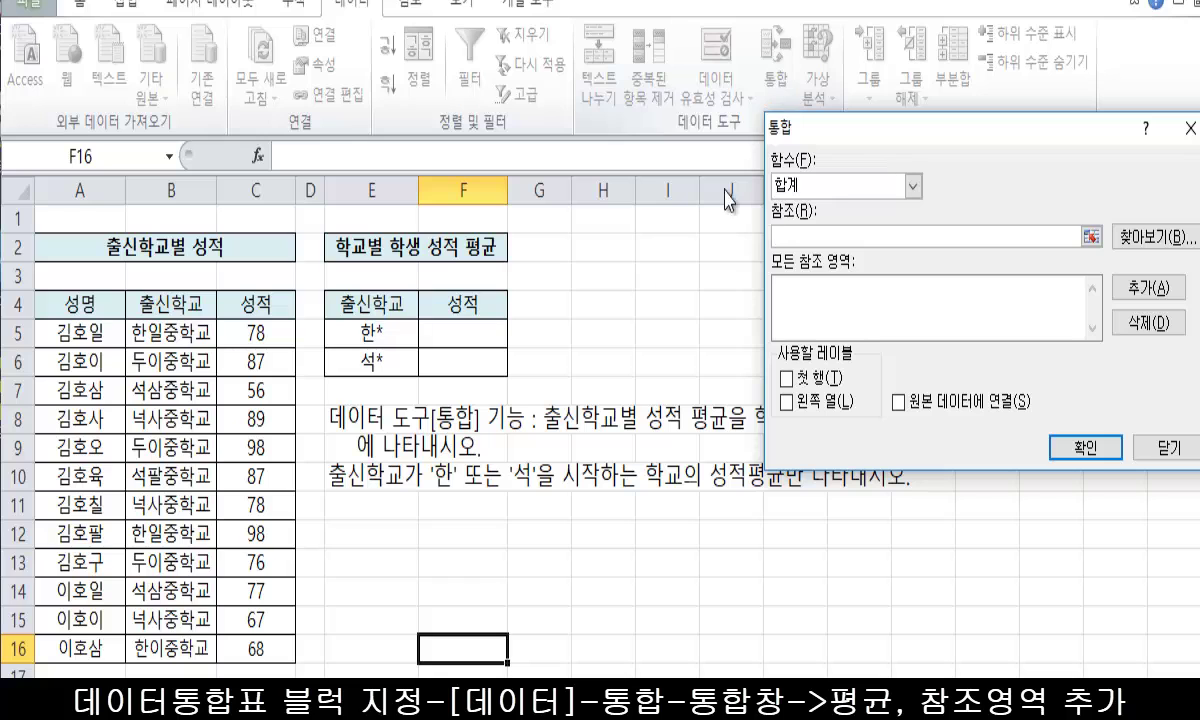
left_click_drag(830, 128, 735, 545)
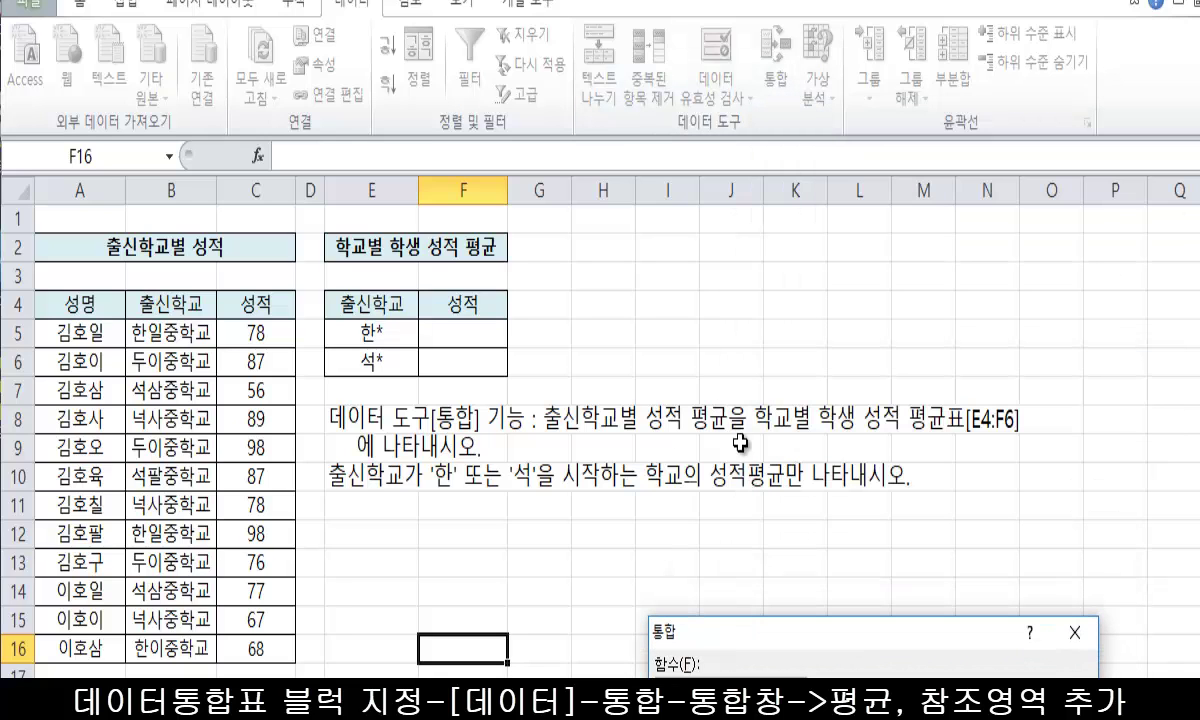
left_click_drag(780, 643, 842, 57)
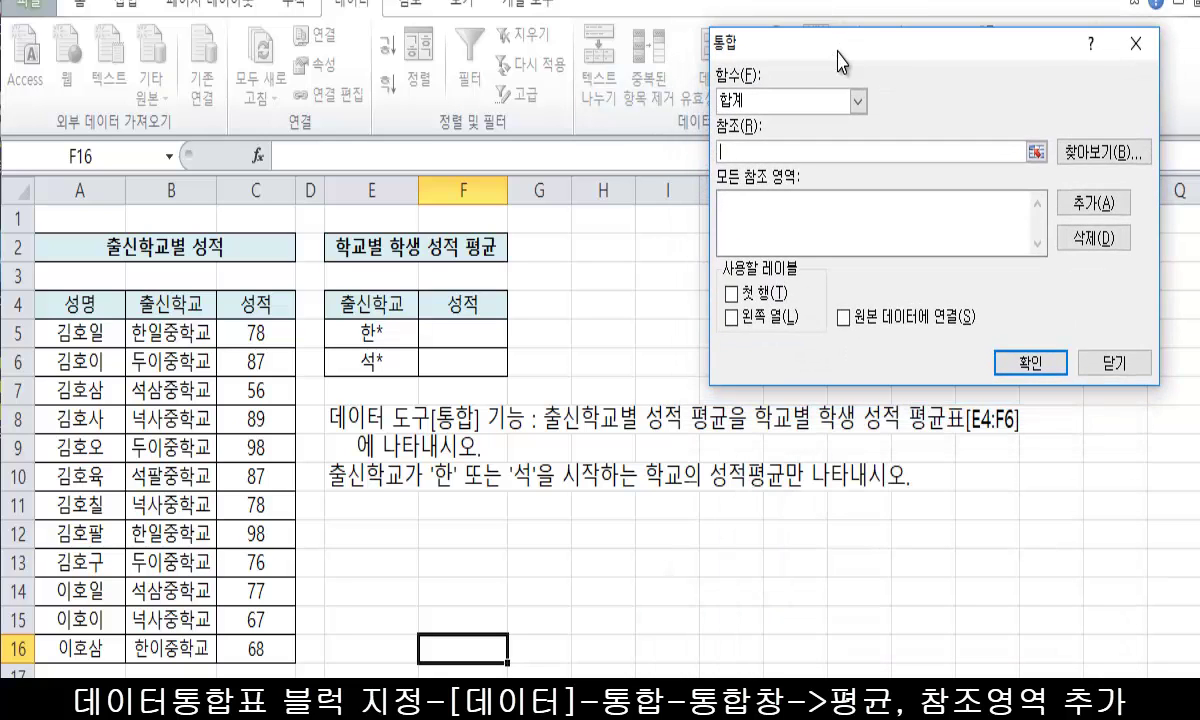
left_click(857, 101)
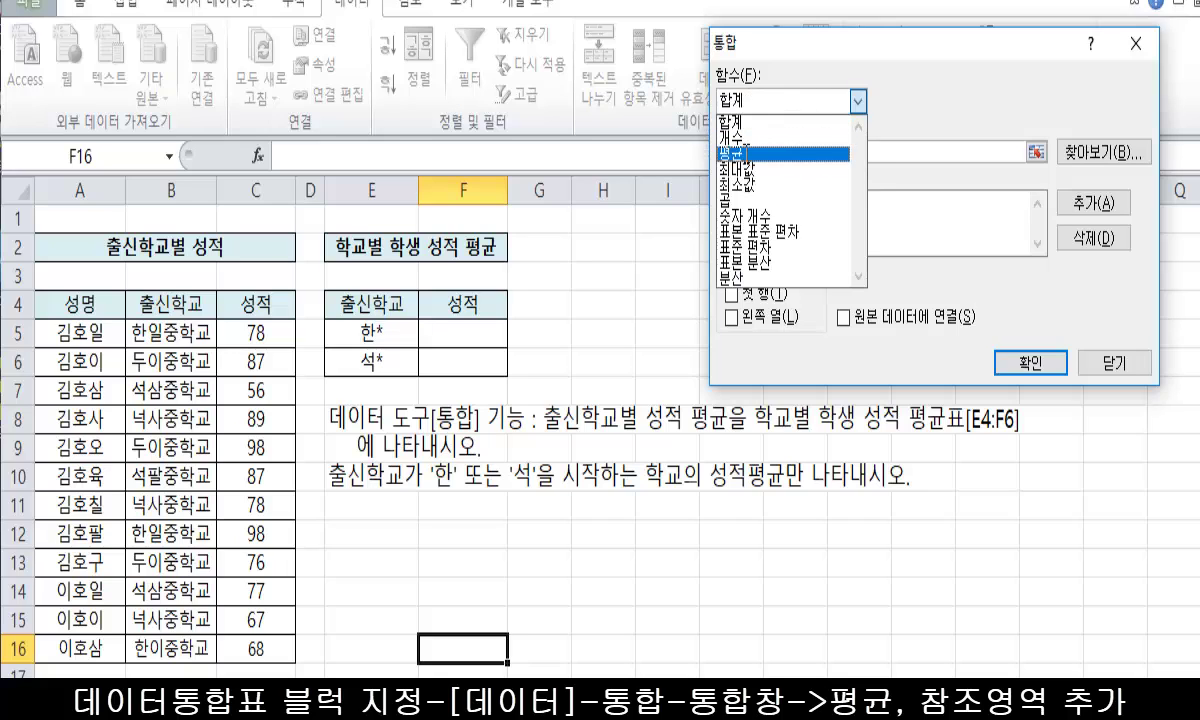
left_click(770, 153)
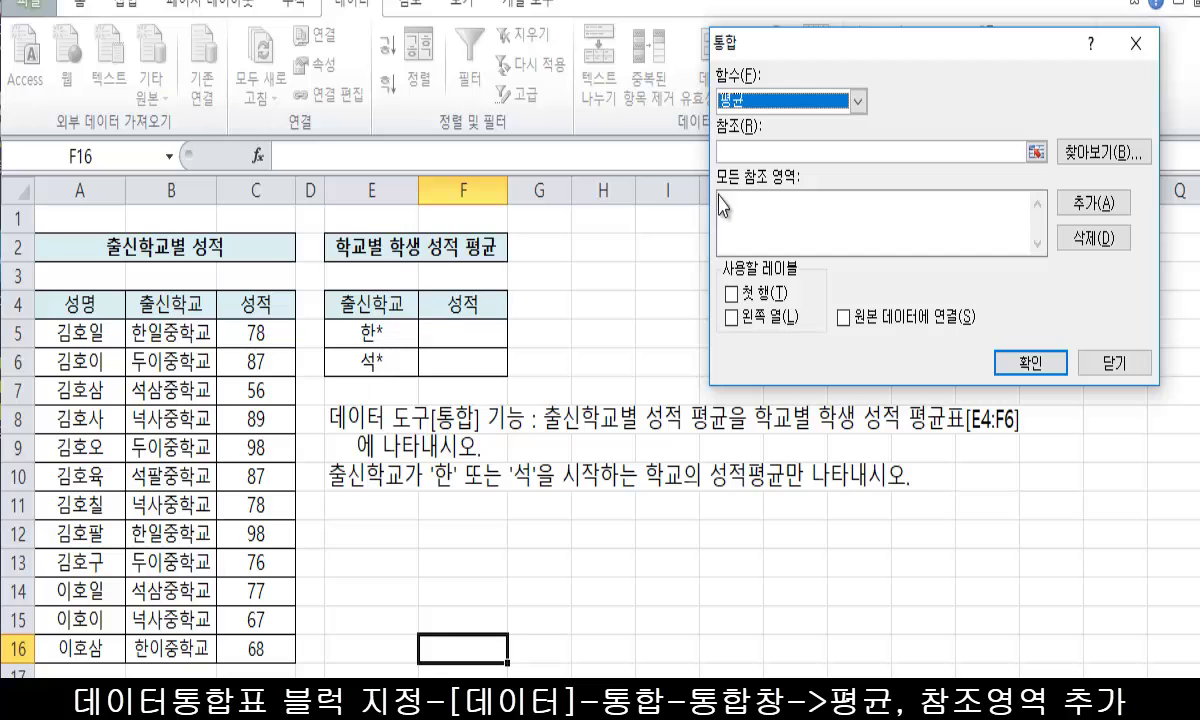
Step: Add B4:C16, the 출신학교 and 성적 columns with their headers, as a consolidation reference range
left_click(722, 151)
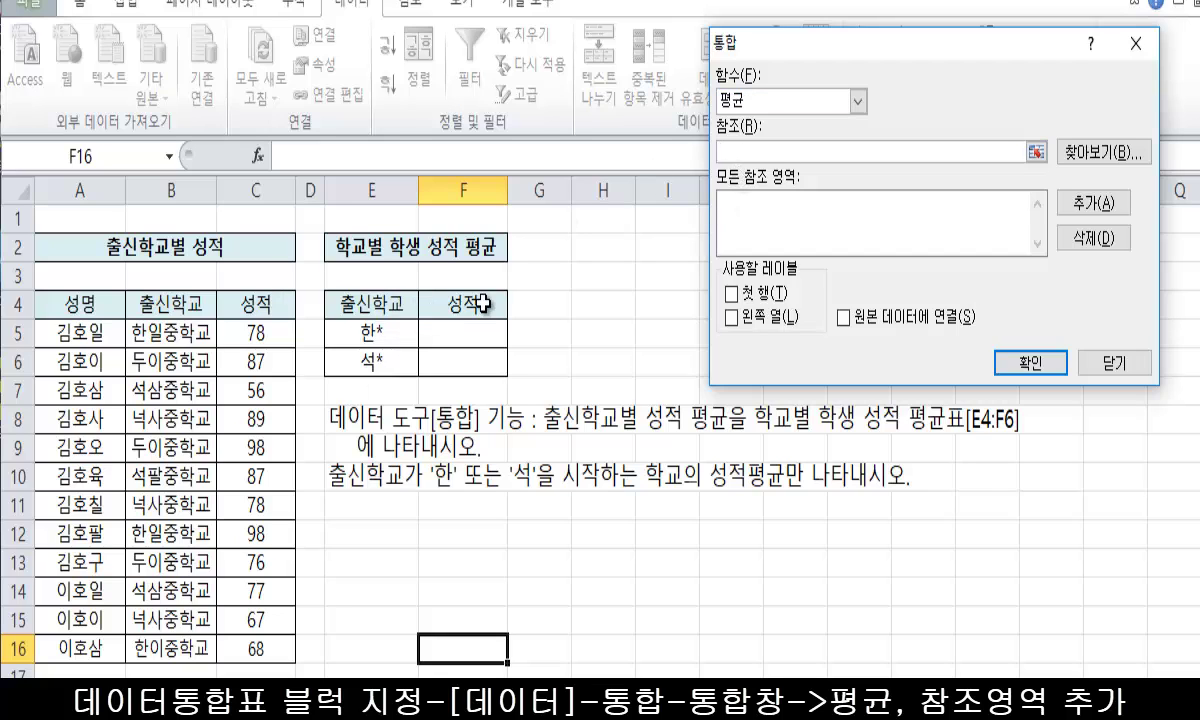
left_click_drag(135, 290, 285, 645)
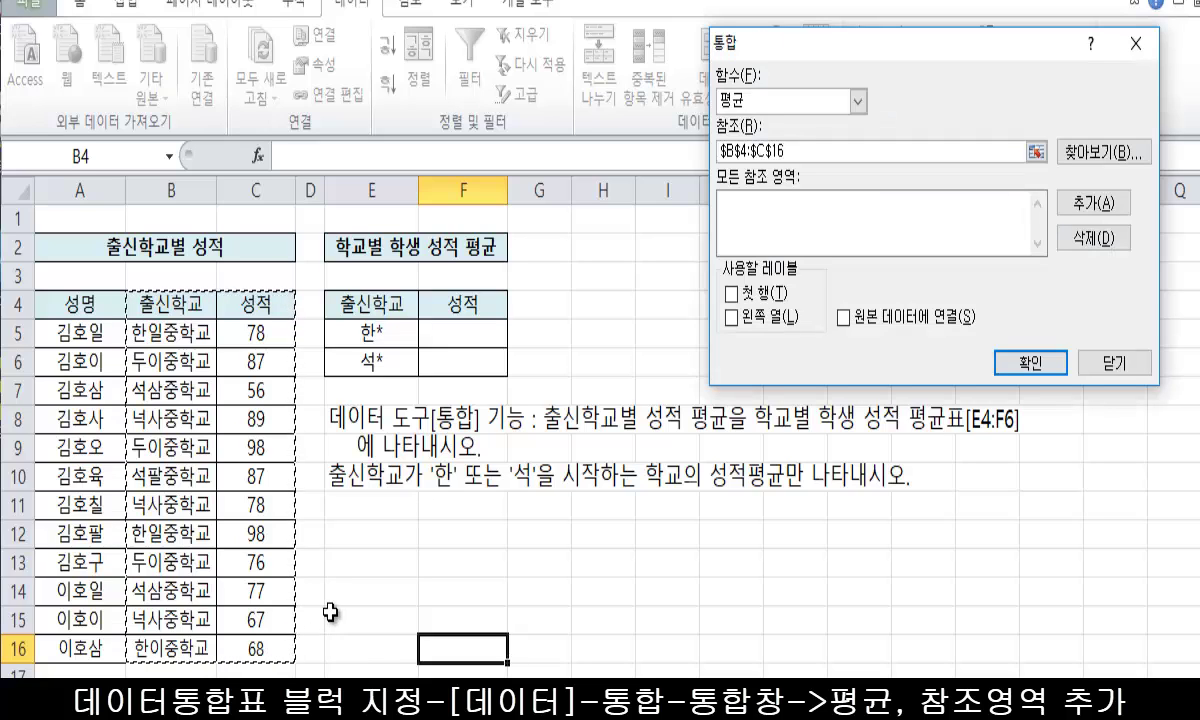
left_click(1112, 204)
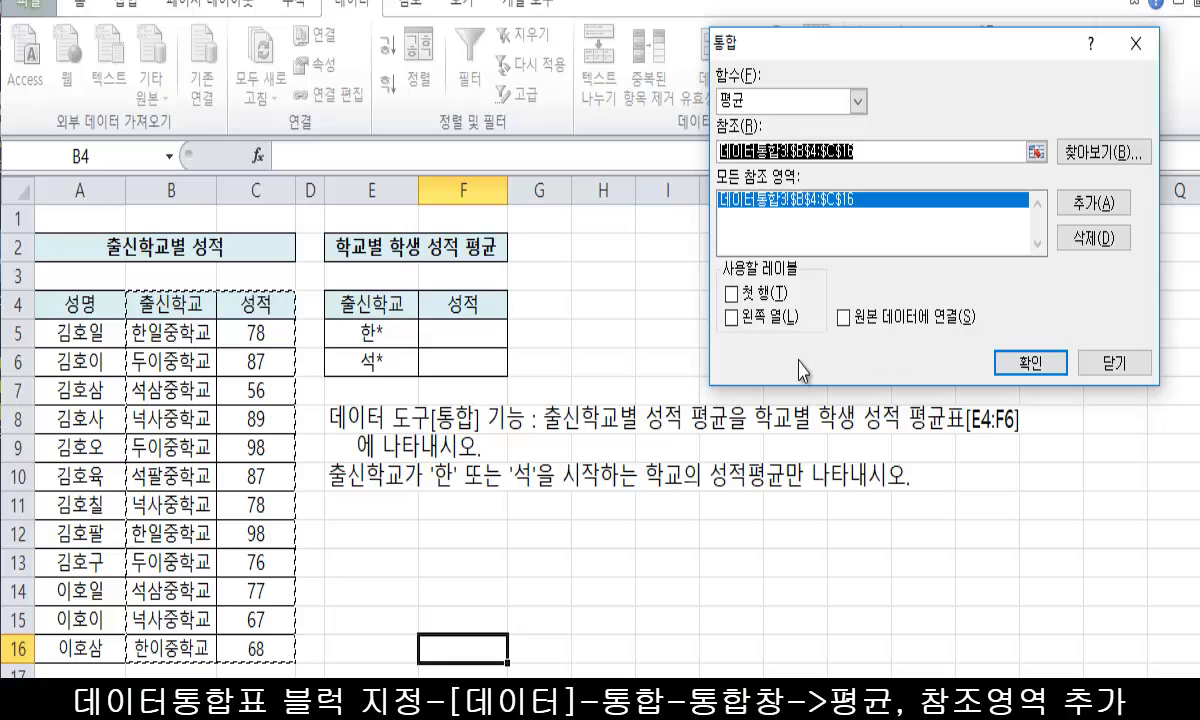
left_click(720, 702)
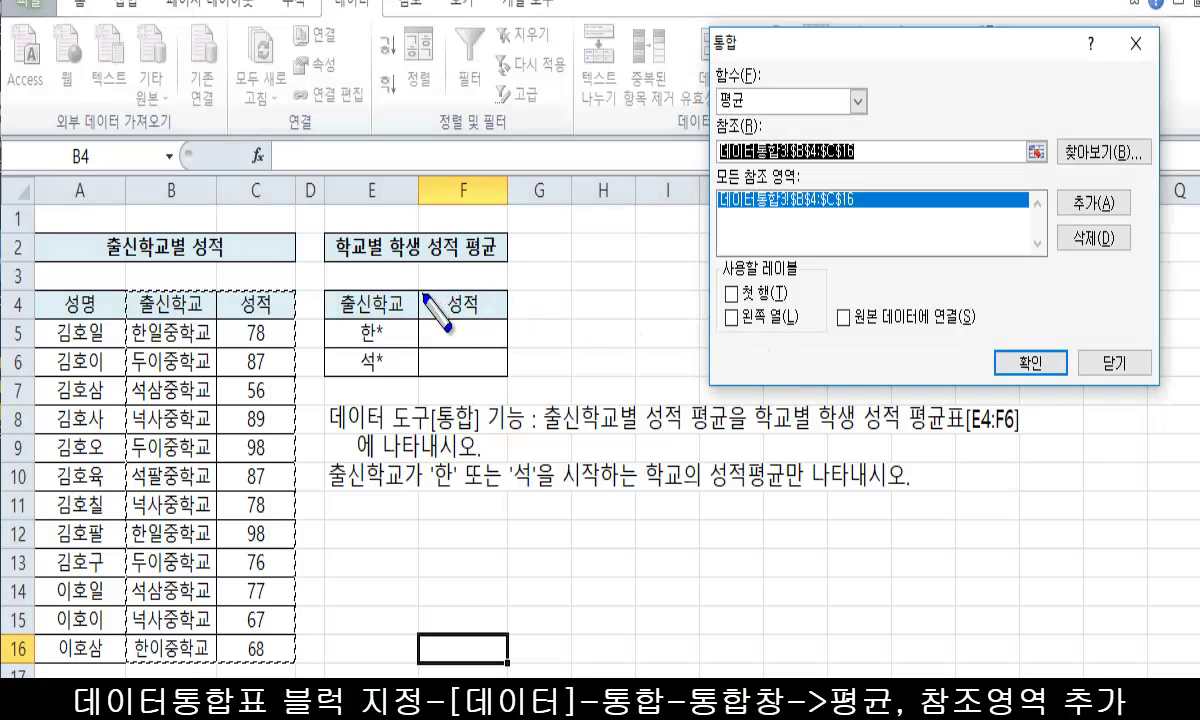
left_click_drag(422, 291, 484, 316)
left_click_drag(720, 281, 788, 304)
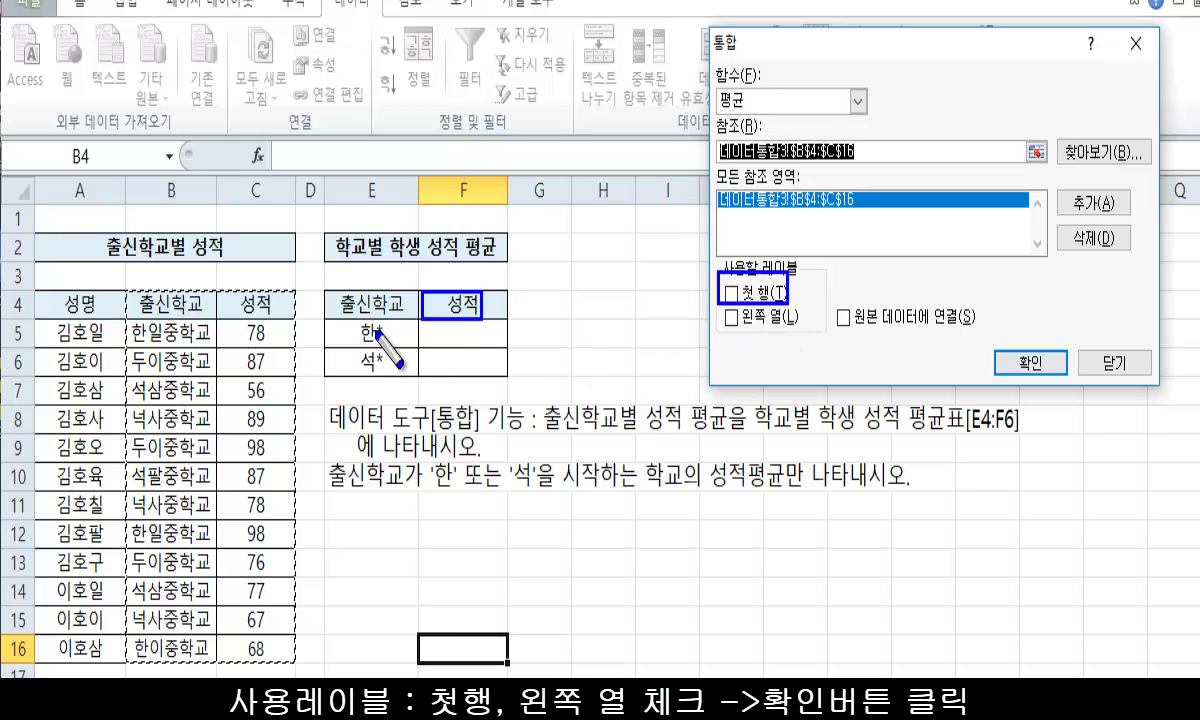
left_click_drag(346, 320, 403, 381)
mouse_move(718, 304)
left_mouse_down()
mouse_move(718, 329)
mouse_move(793, 336)
left_mouse_up()
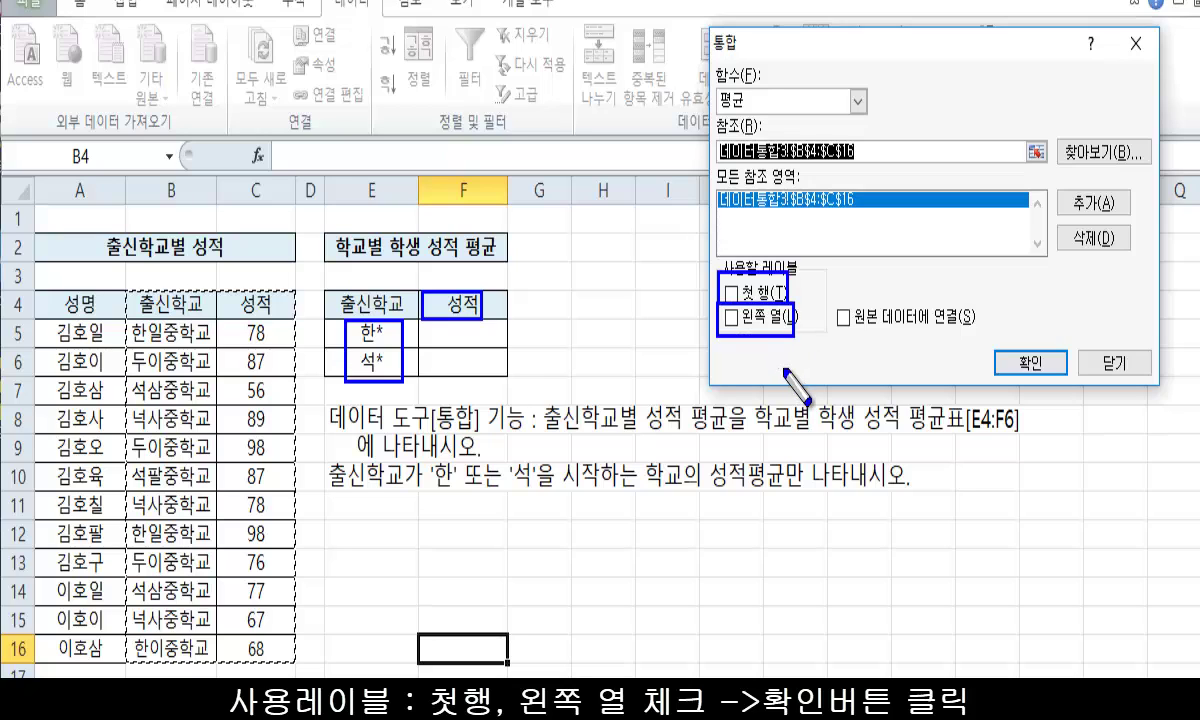
key("Escape")
Step: Enable the first row (첫 행) and left column (왼쪽 열) labels and run the consolidation with F16 as the destination
left_click(731, 293)
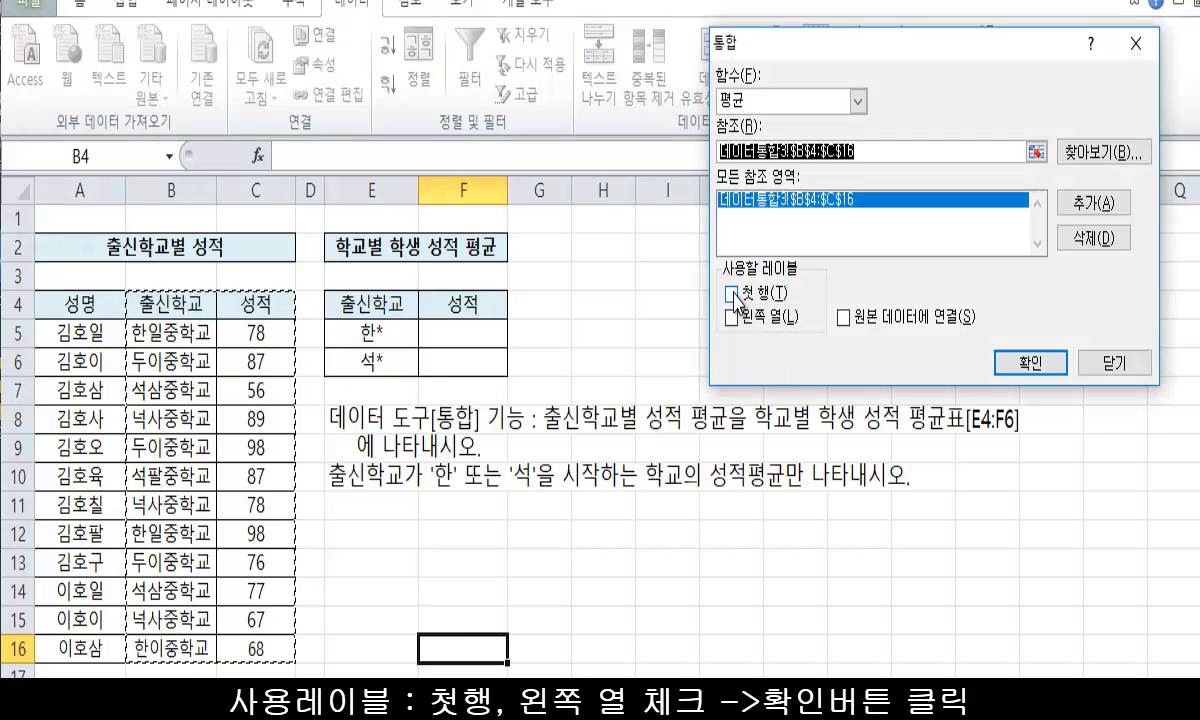
left_click(731, 317)
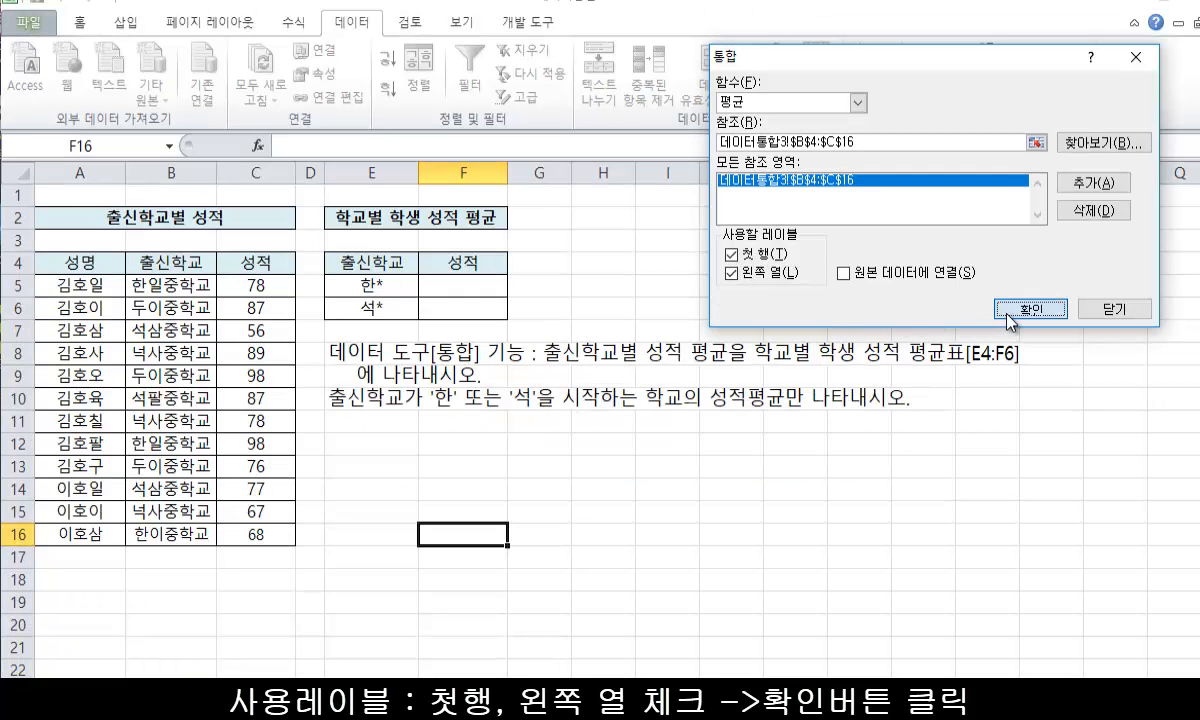
left_click(1030, 362)
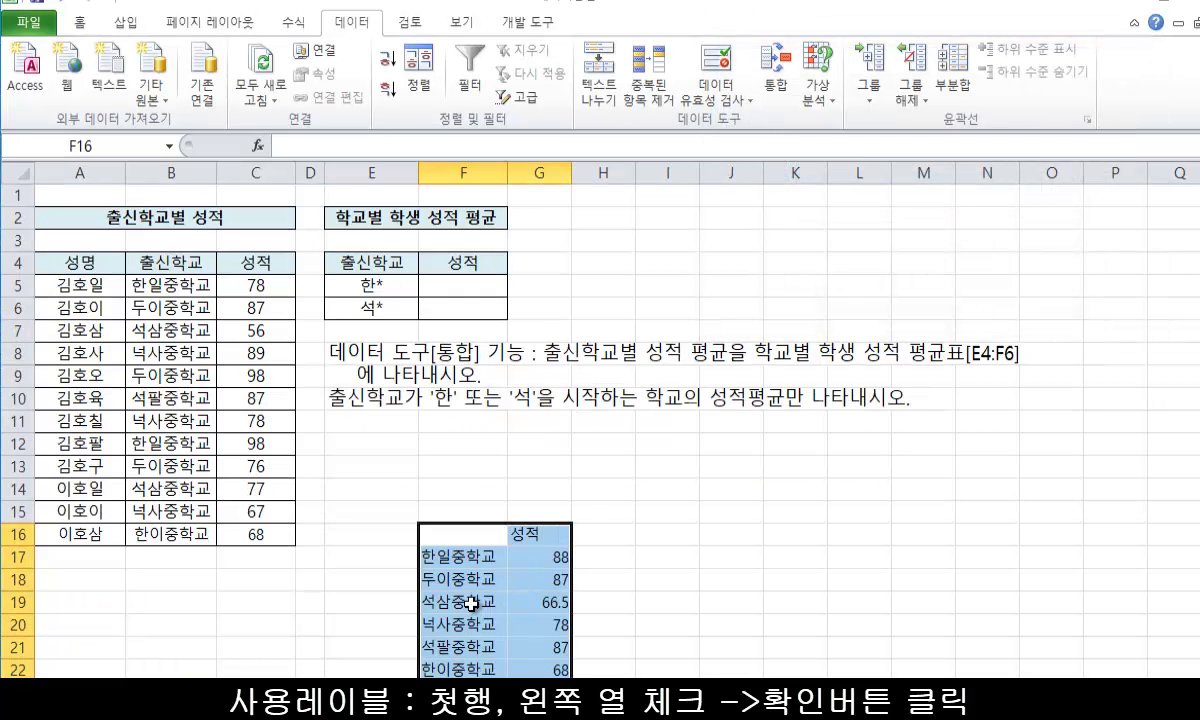
left_click(630, 584)
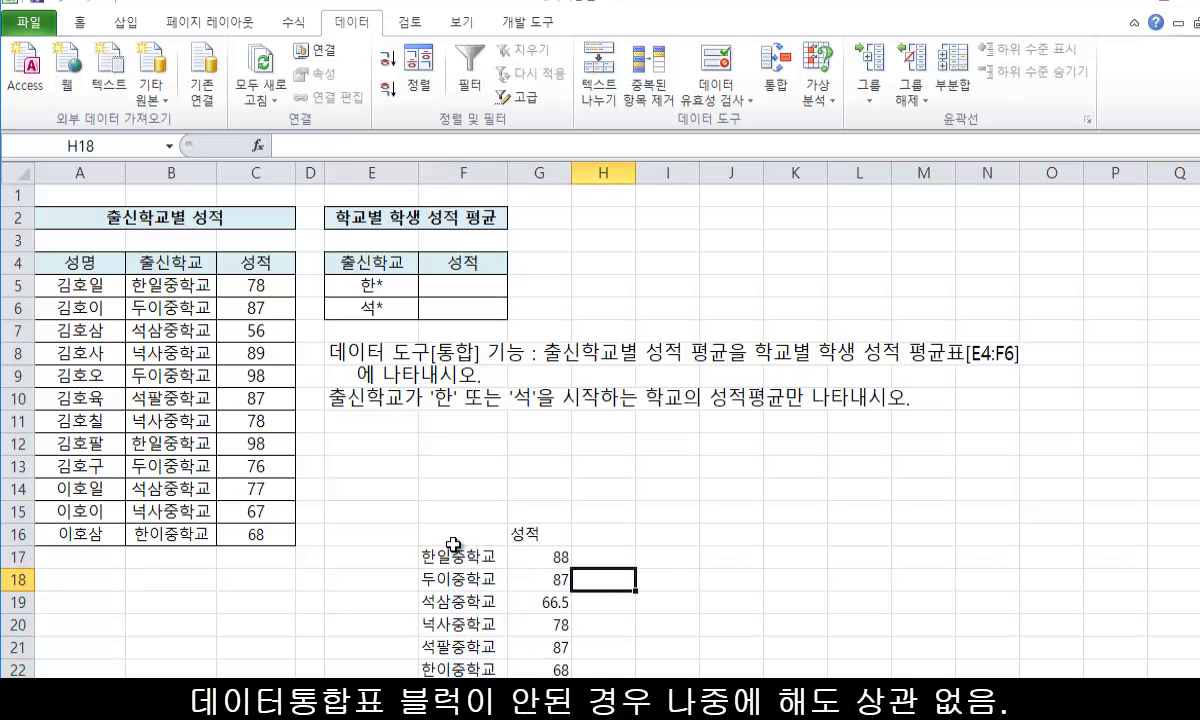
Step: Clear the misplaced consolidation output starting at F16 in columns F and G
left_click_drag(455, 536, 533, 641)
key("Delete")
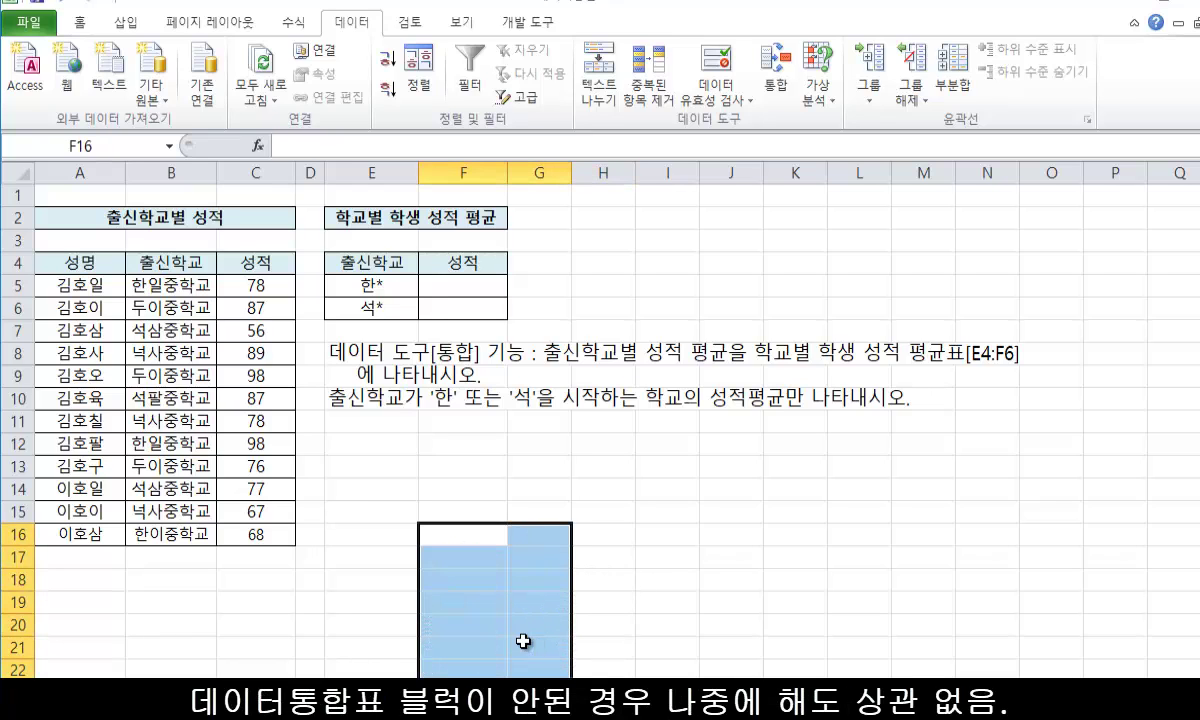
left_click(642, 576)
Step: Consolidate the averages into E4:F6, reusing the stored reference range and label settings
left_click_drag(390, 268, 497, 304)
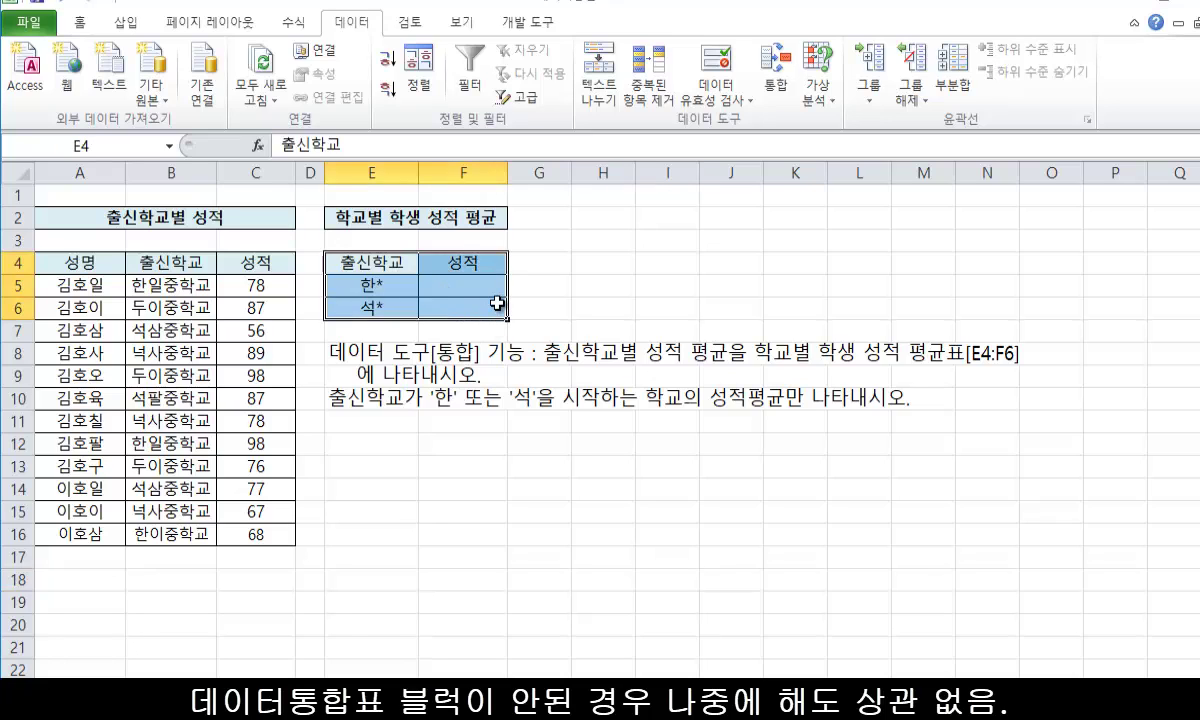
left_click(712, 308)
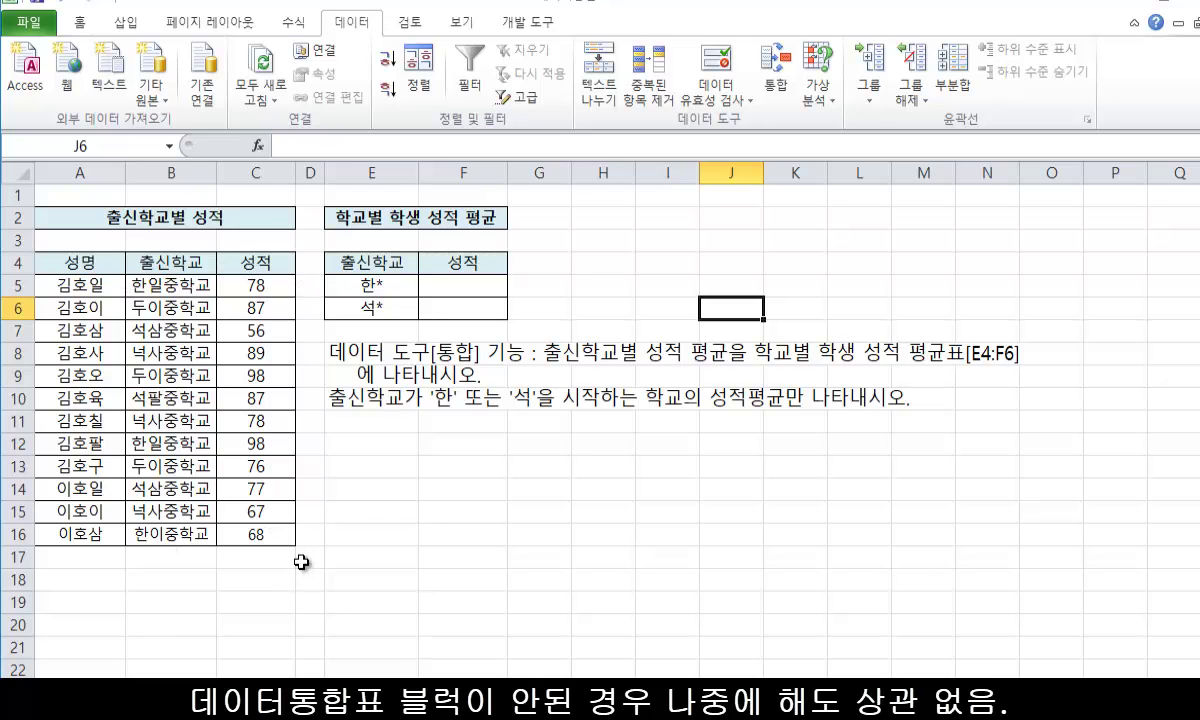
left_click_drag(351, 261, 461, 309)
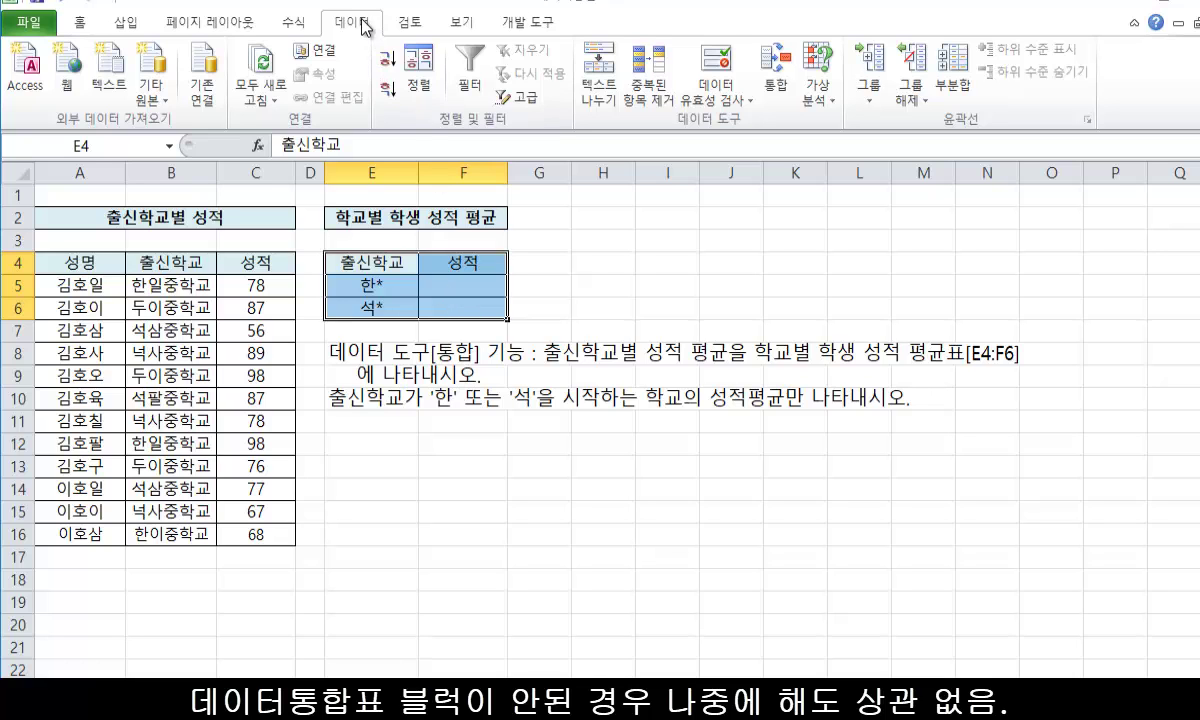
left_click(776, 75)
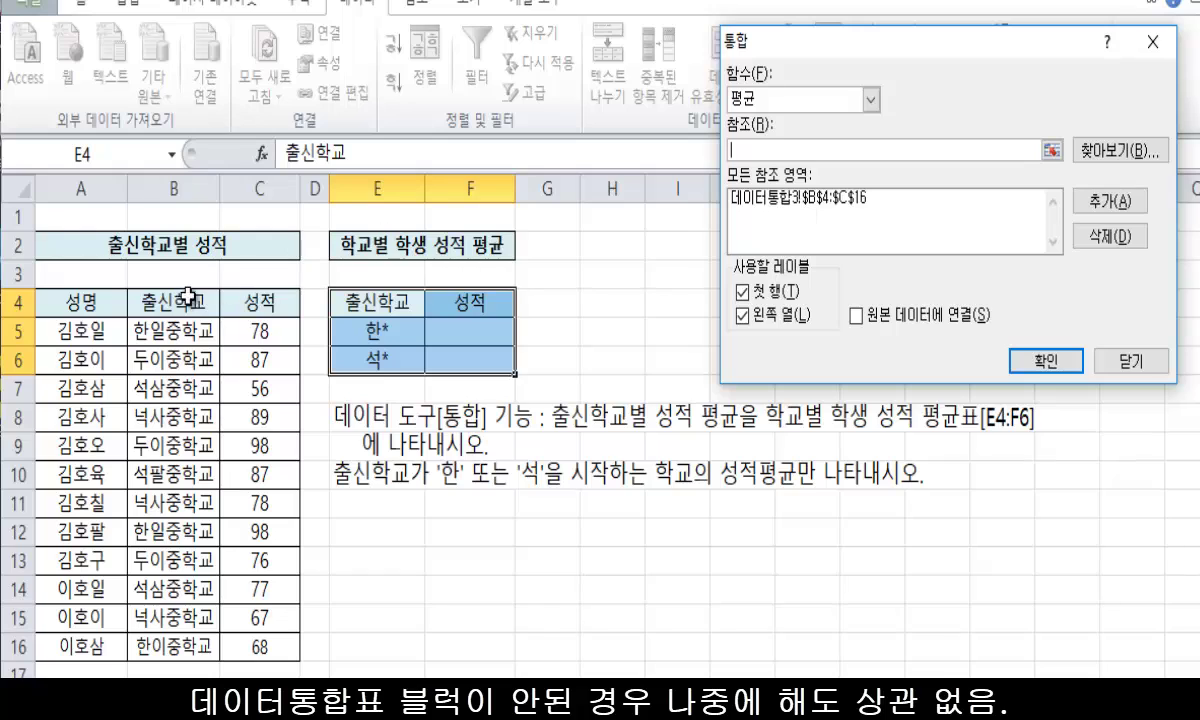
left_click(1040, 368)
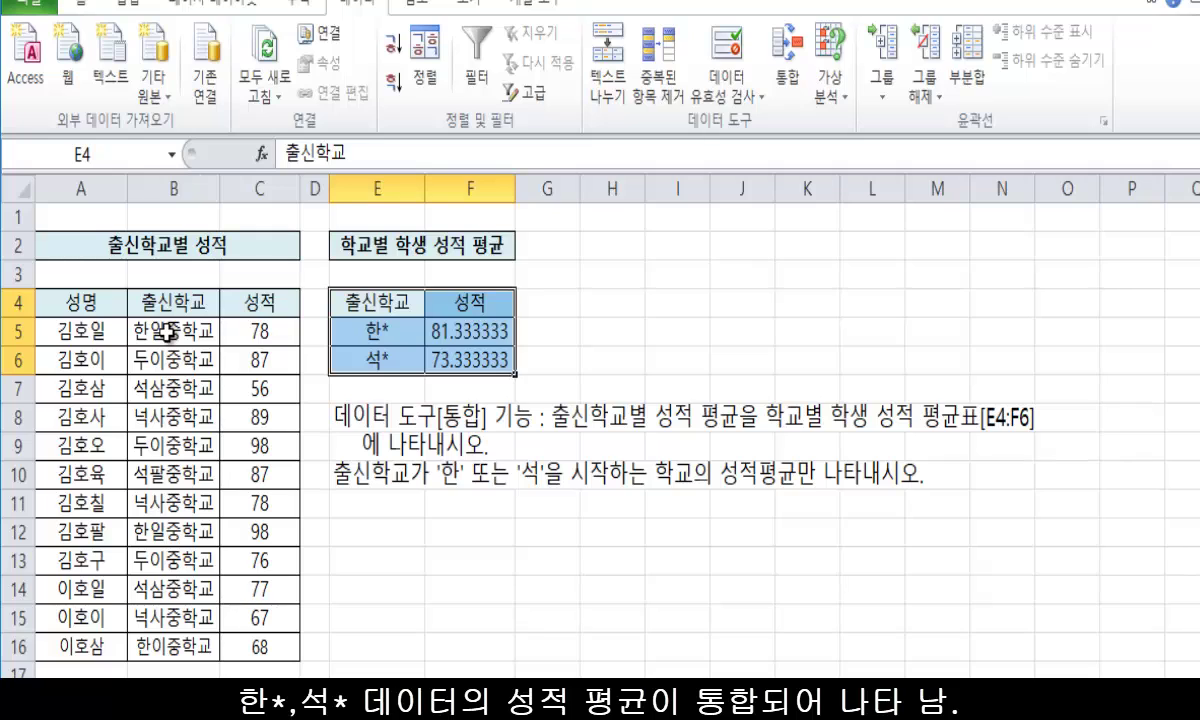
left_click(383, 362)
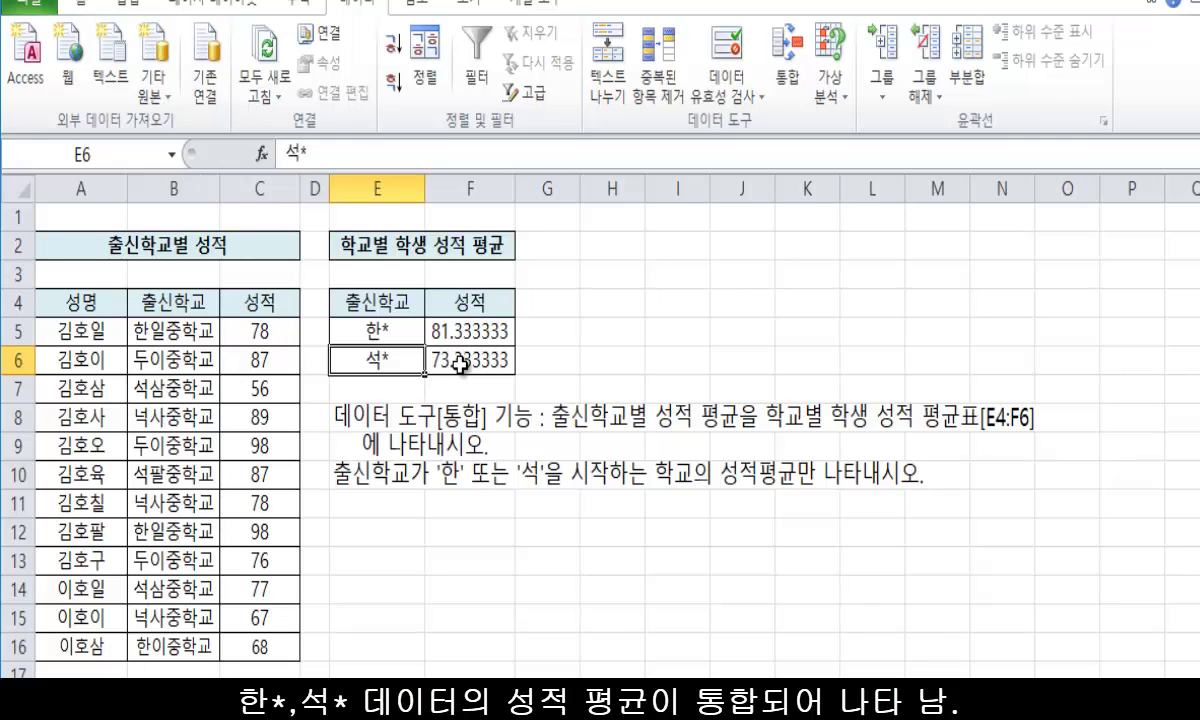
left_click(552, 357)
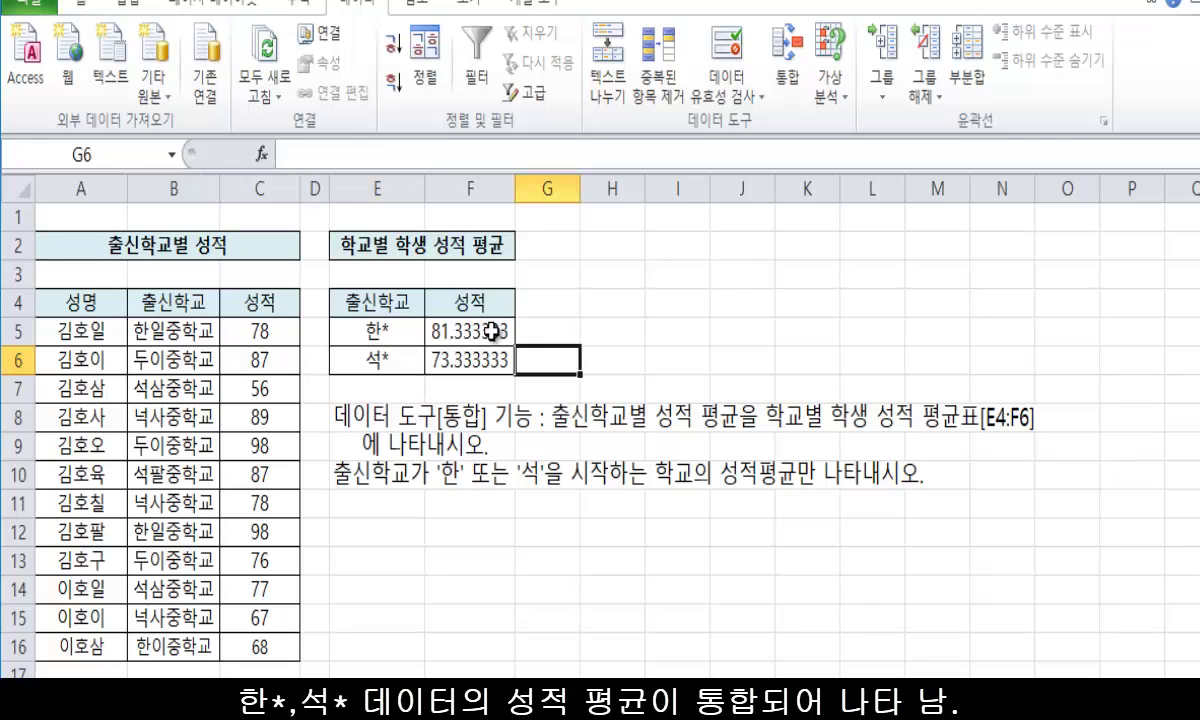
Step: Format the averages in F5:F6 with the Number (숫자) category and 2 decimal places
left_click_drag(470, 333, 470, 360)
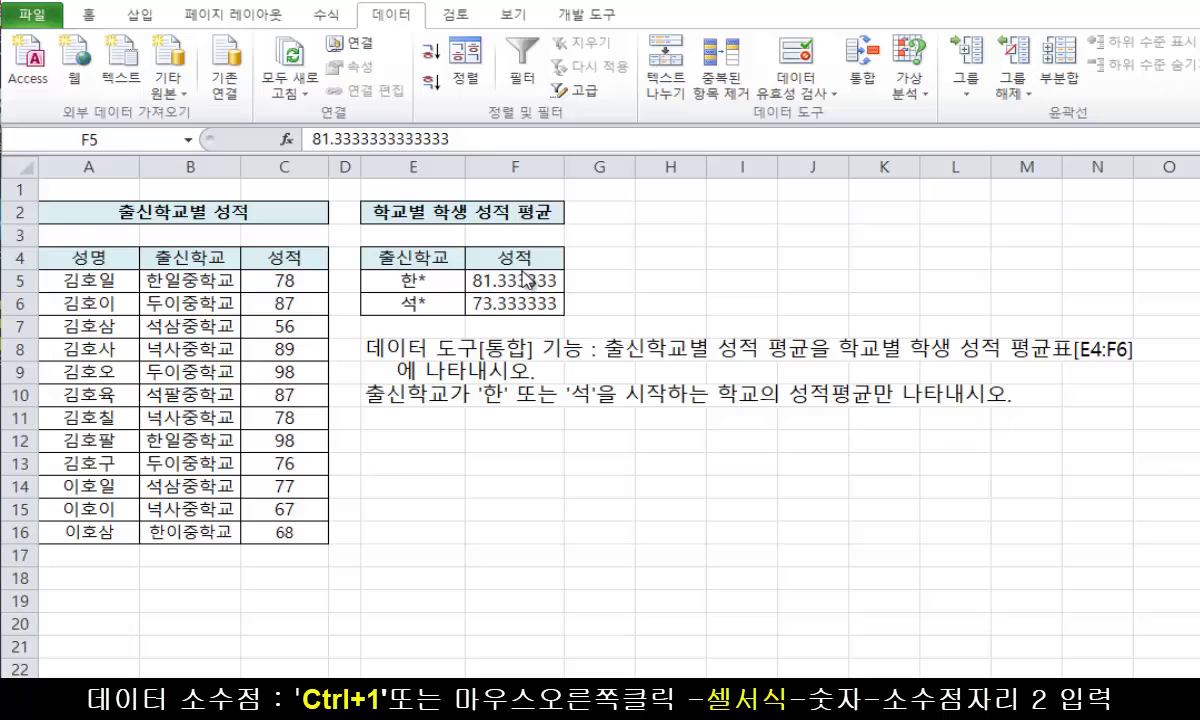
left_click_drag(524, 279, 512, 295)
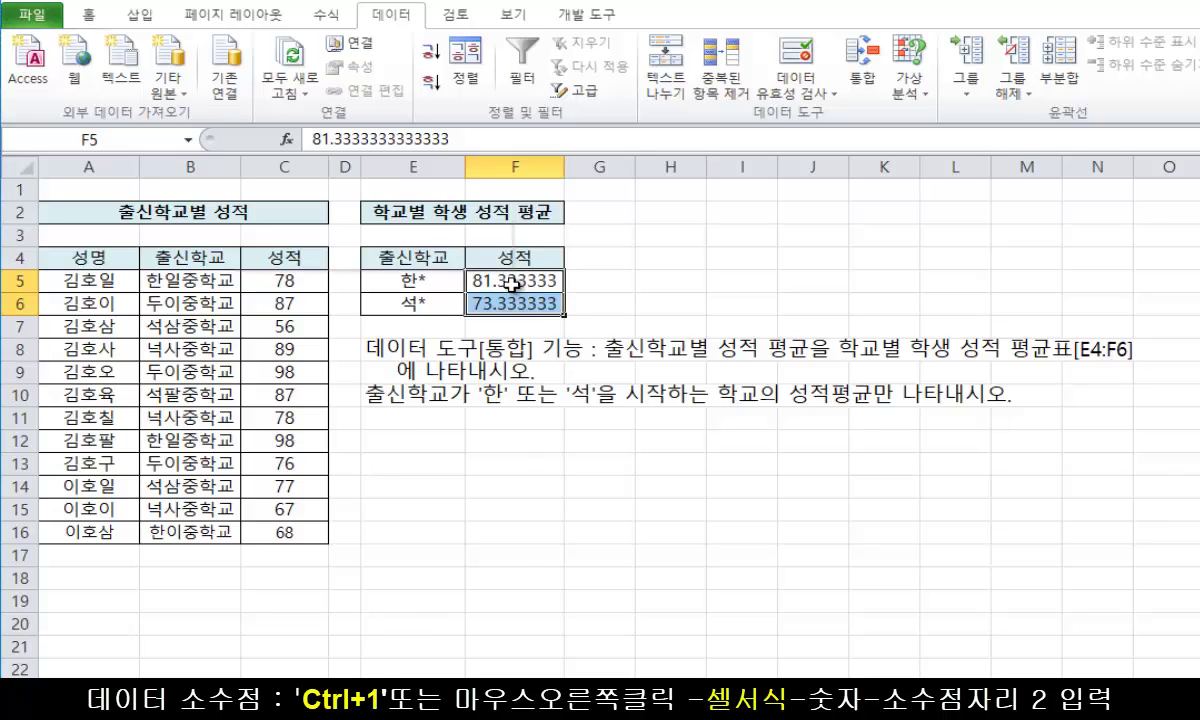
right_click(512, 288)
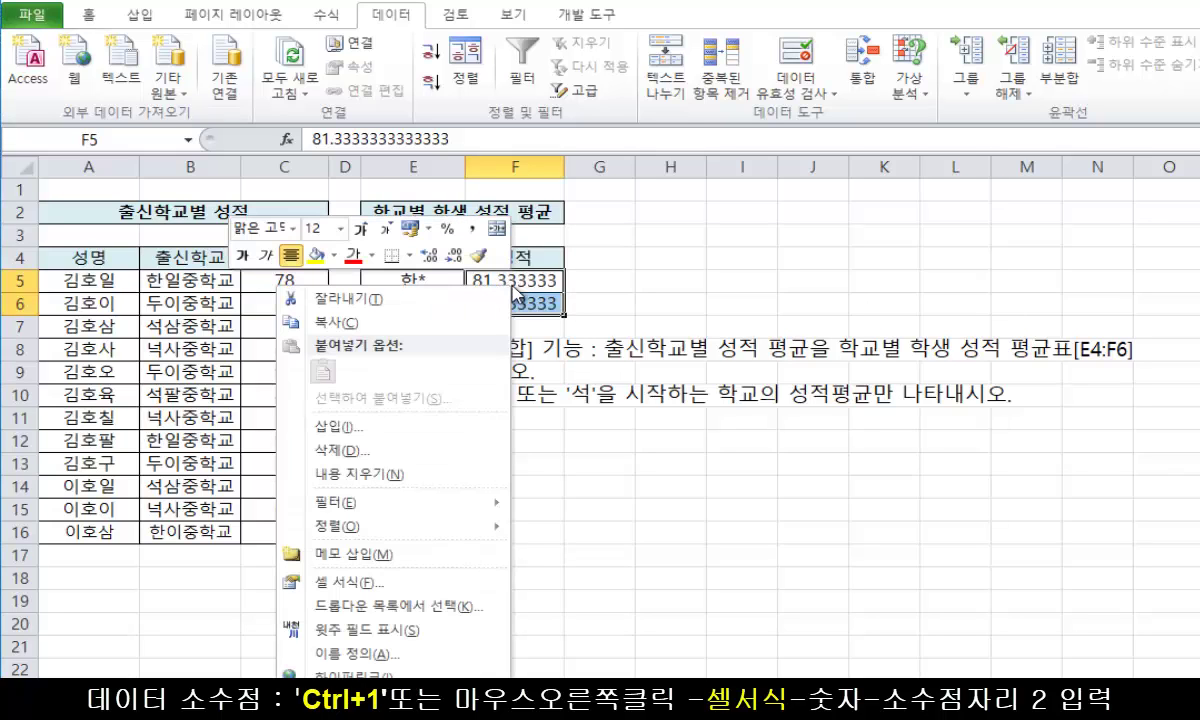
left_click(415, 588)
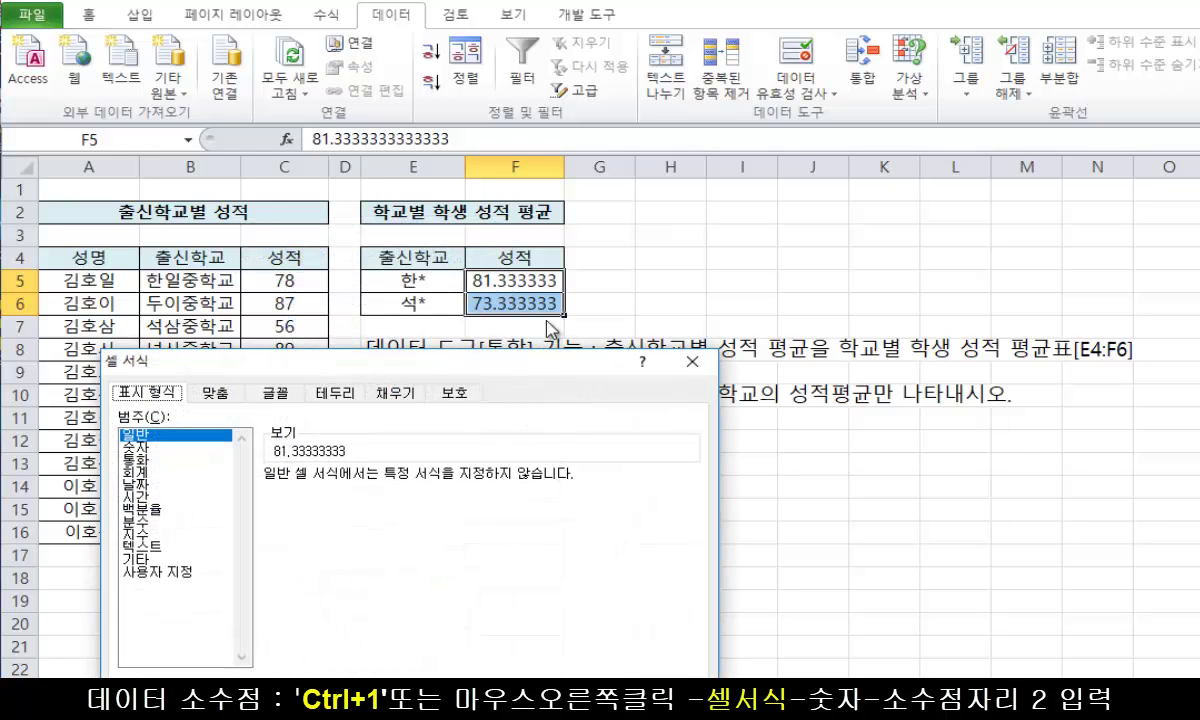
left_click(135, 447)
left_click_drag(350, 373, 917, 165)
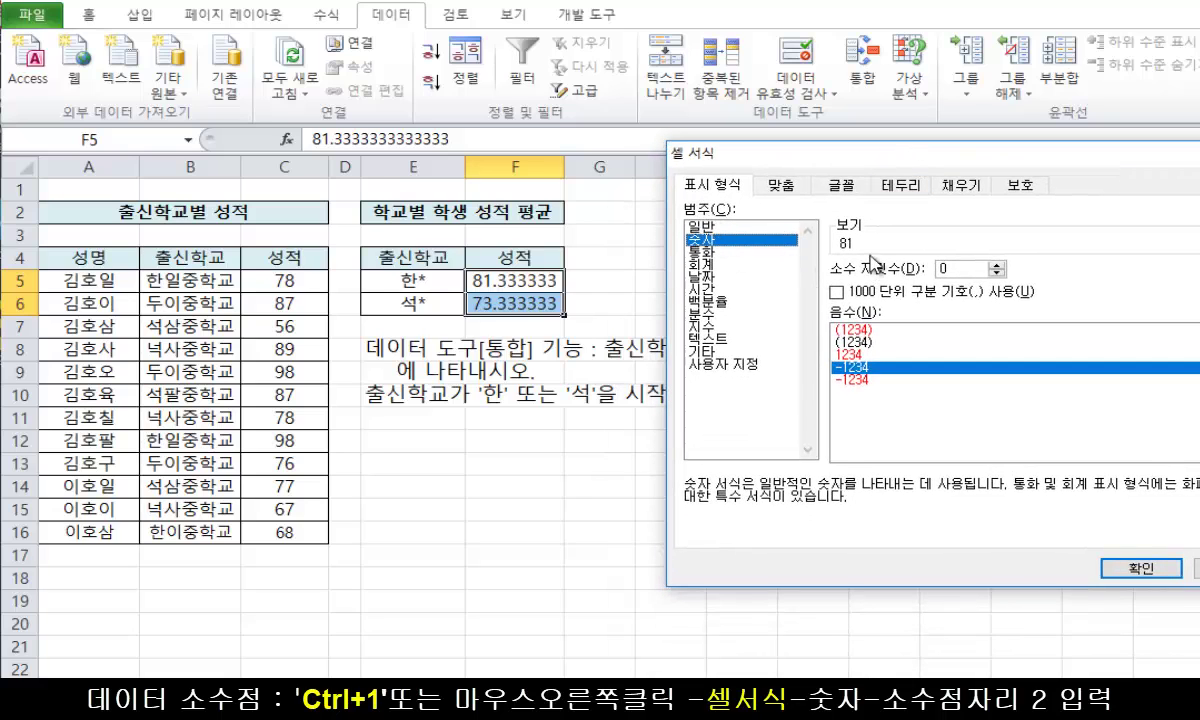
left_click(997, 265)
left_click(997, 265)
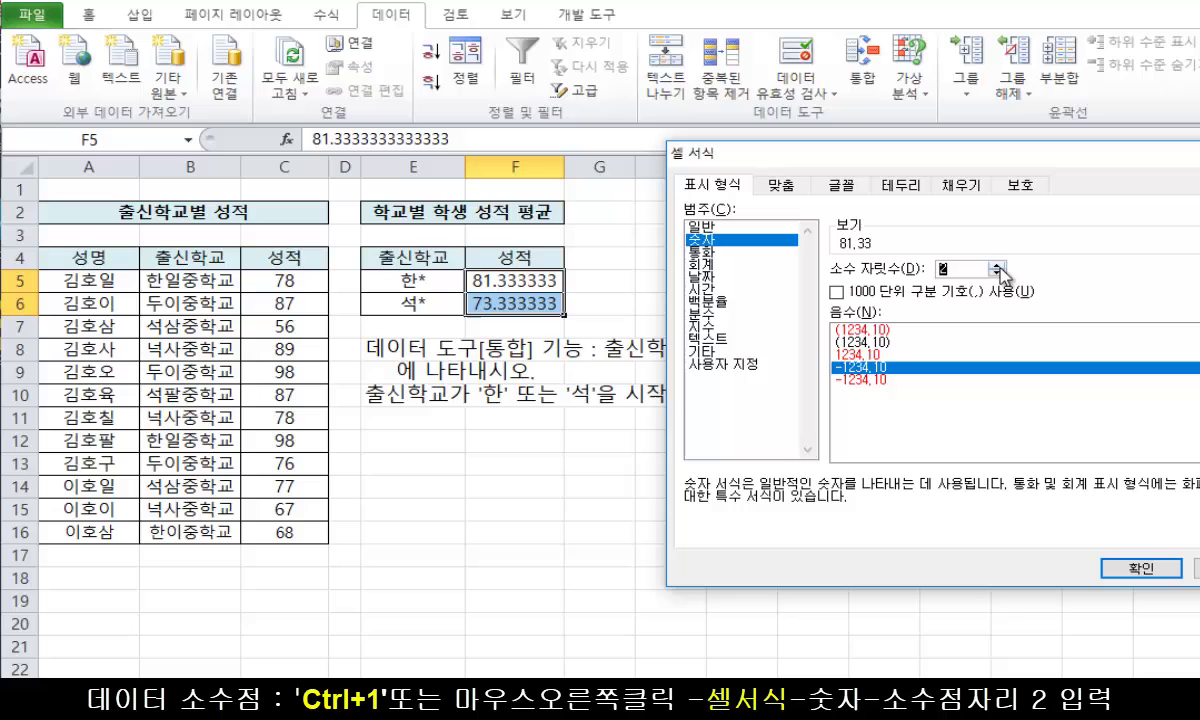
left_click(1131, 580)
left_click(690, 556)
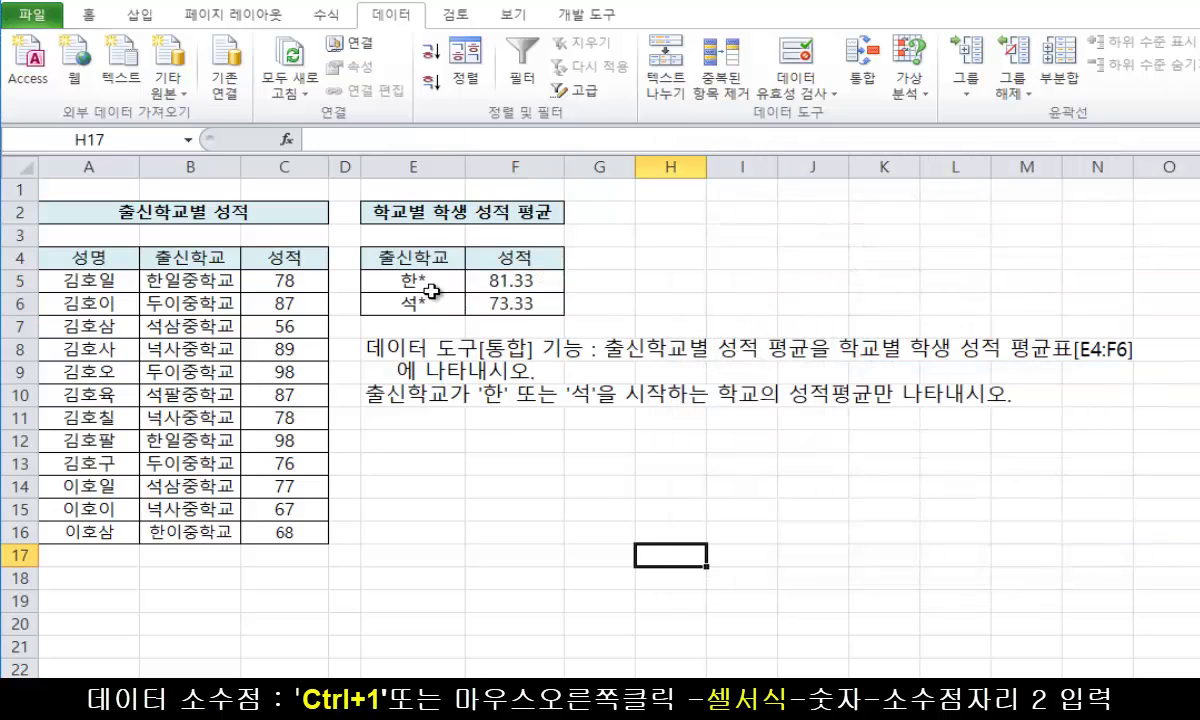
left_click_drag(510, 283, 510, 310)
left_click(640, 352)
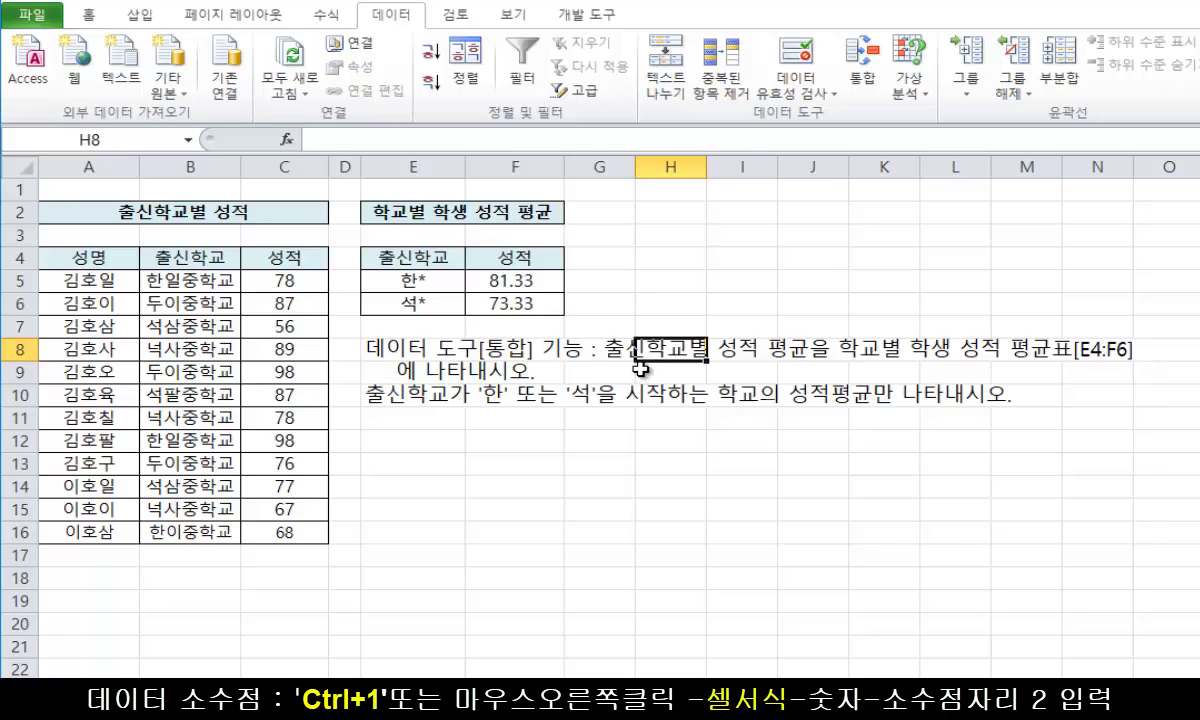
left_click(640, 368)
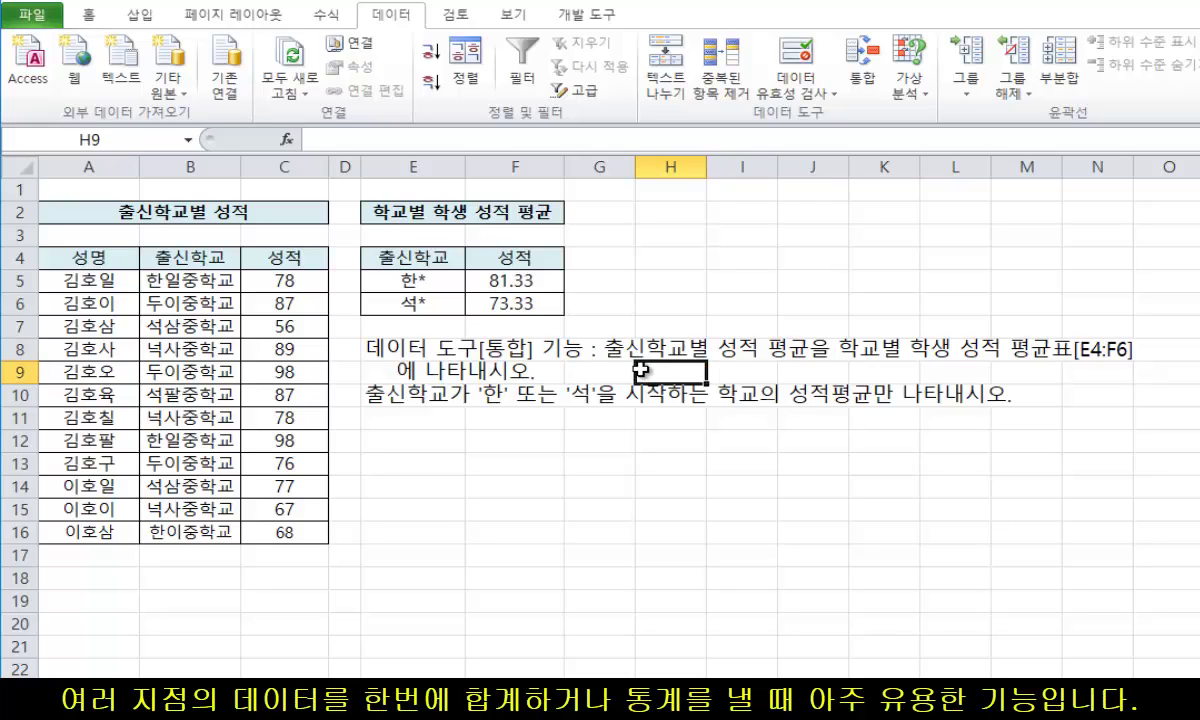